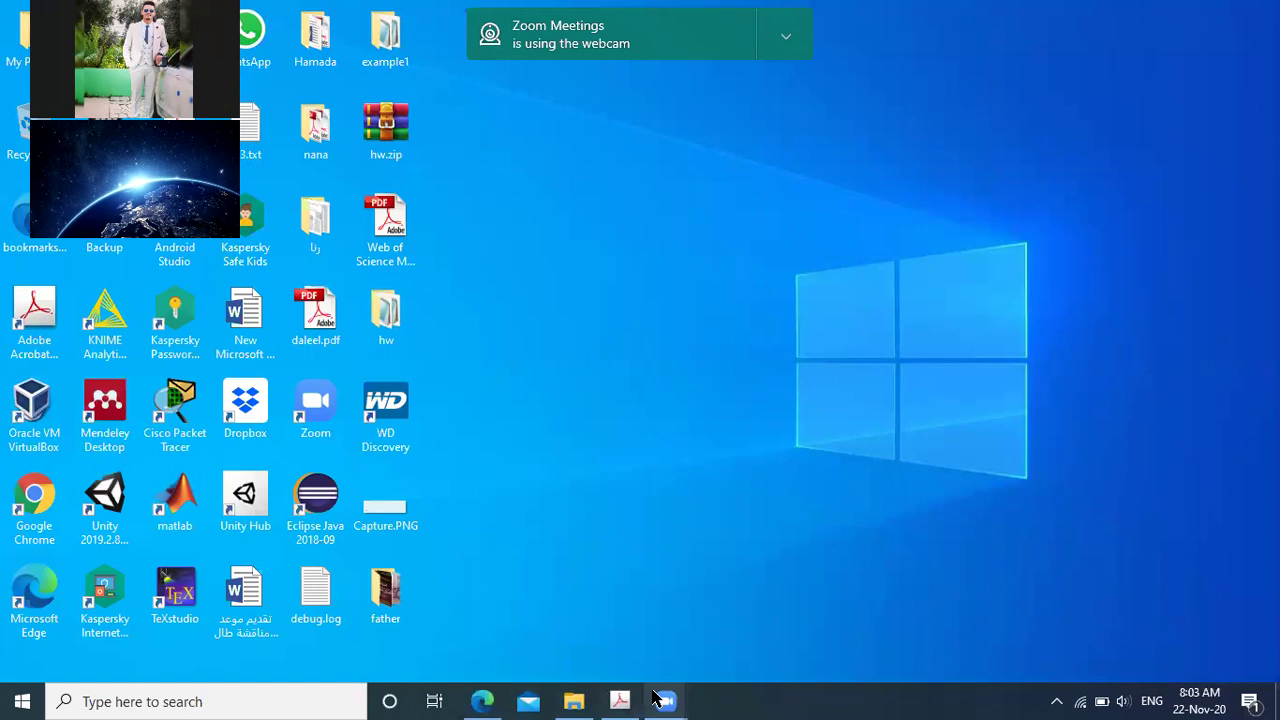
# Open the virtual machine lab PDF and review Part 2, from importing the appliance through the questions on page 3.
pyautogui.click(622, 699)
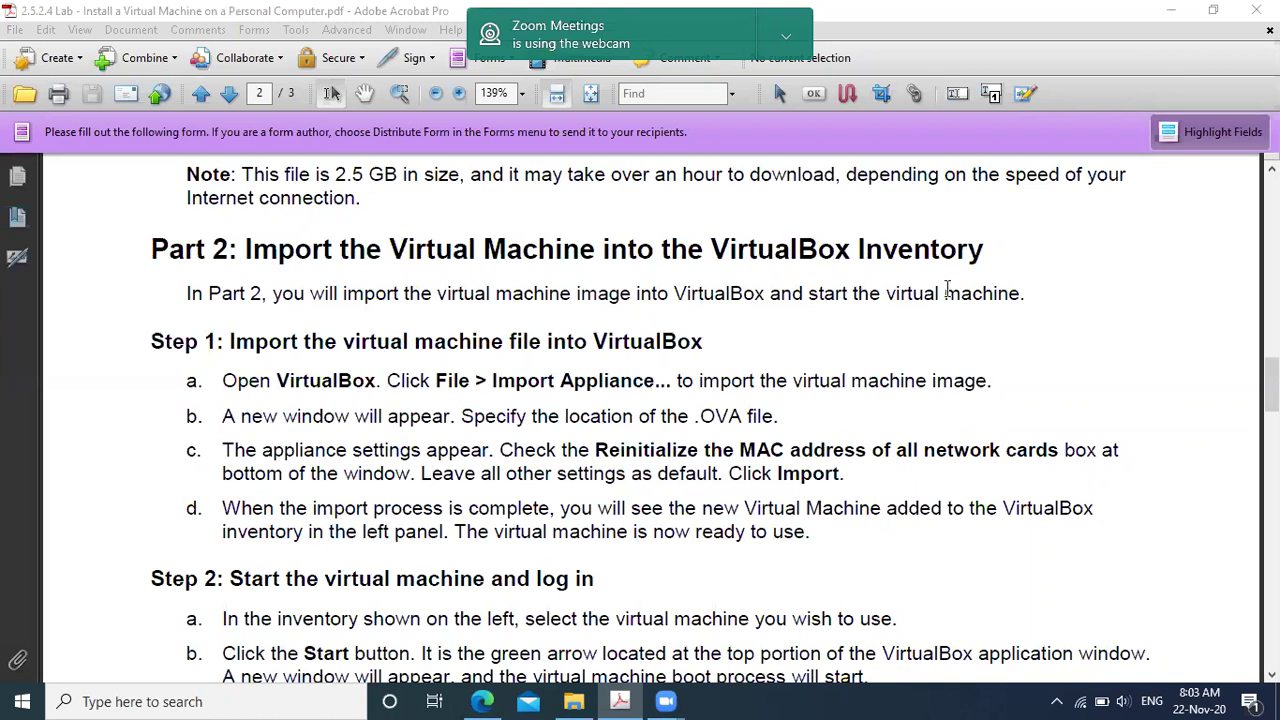
pyautogui.scroll(-3, 731, 423)
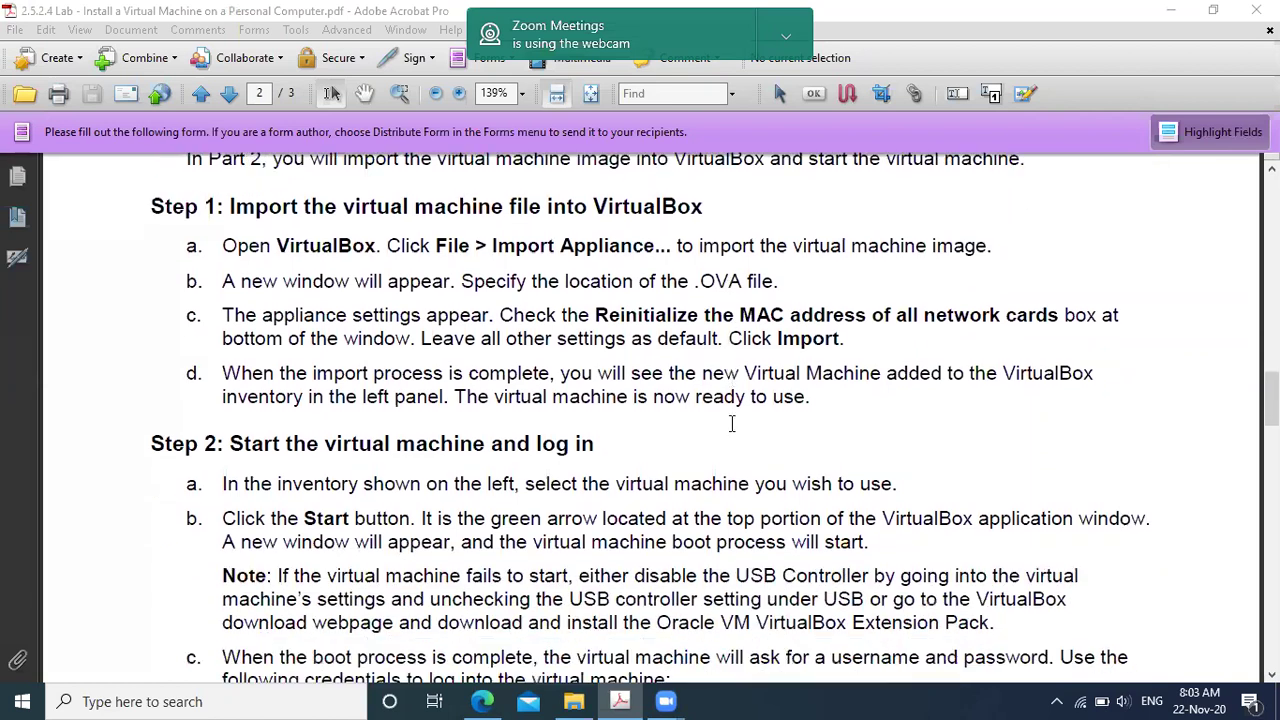
pyautogui.scroll(-3, 731, 423)
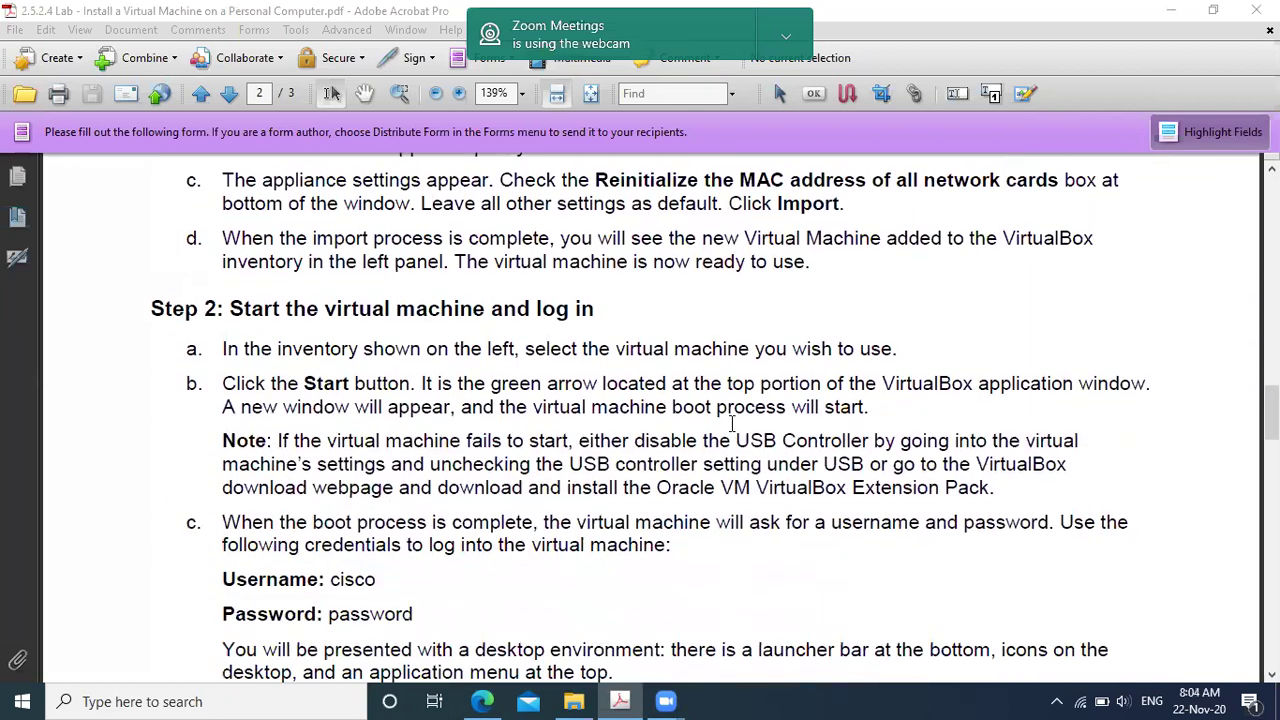
pyautogui.scroll(-2, 731, 430)
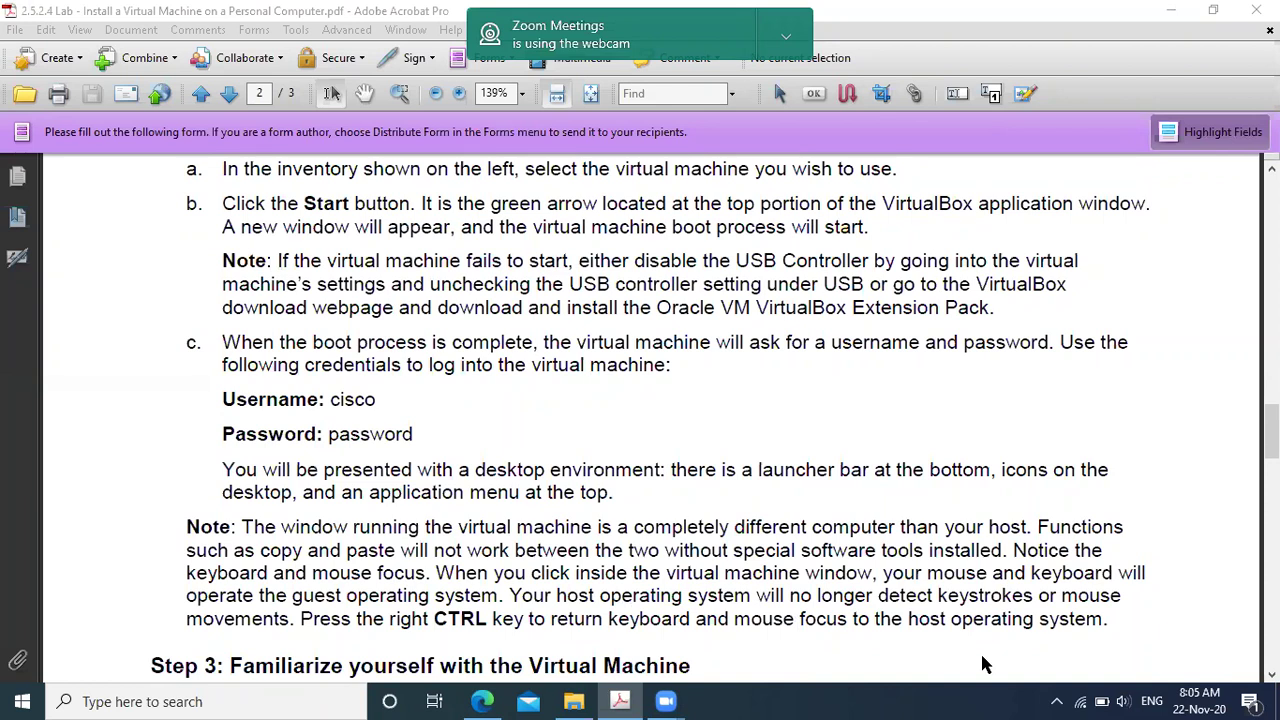
pyautogui.scroll(-5, 1023, 630)
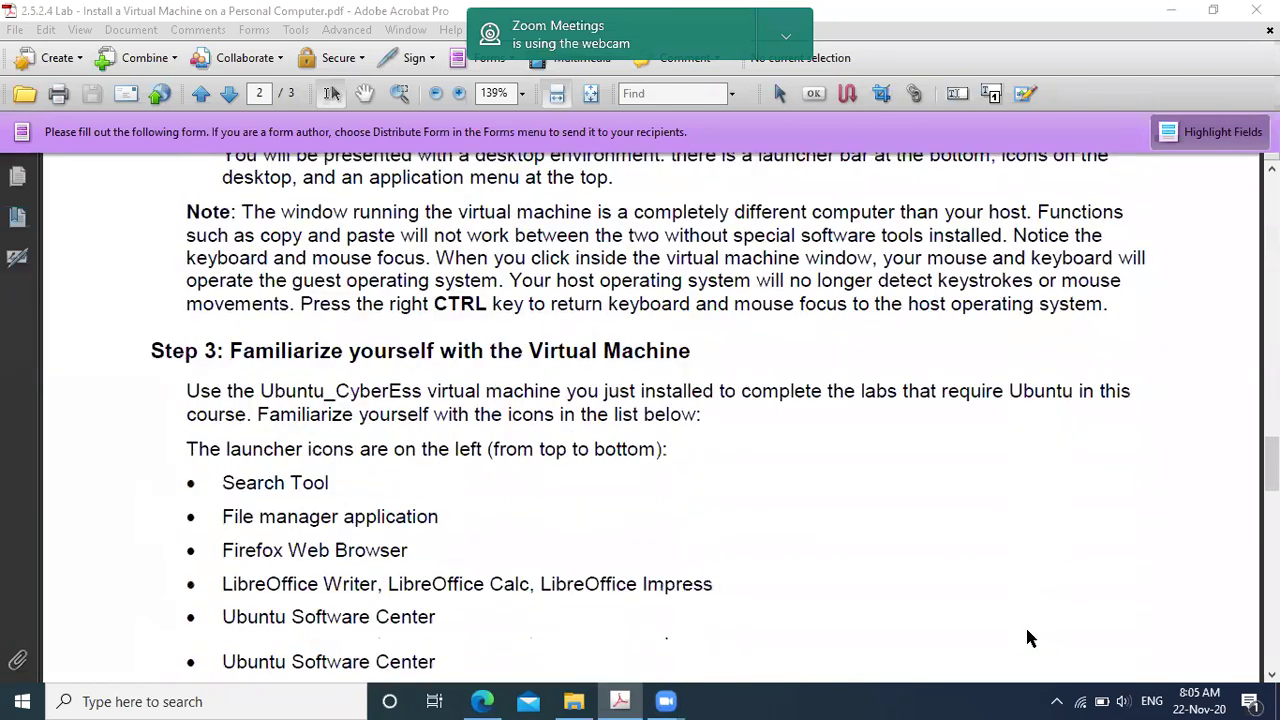
pyautogui.scroll(-1, 1033, 627)
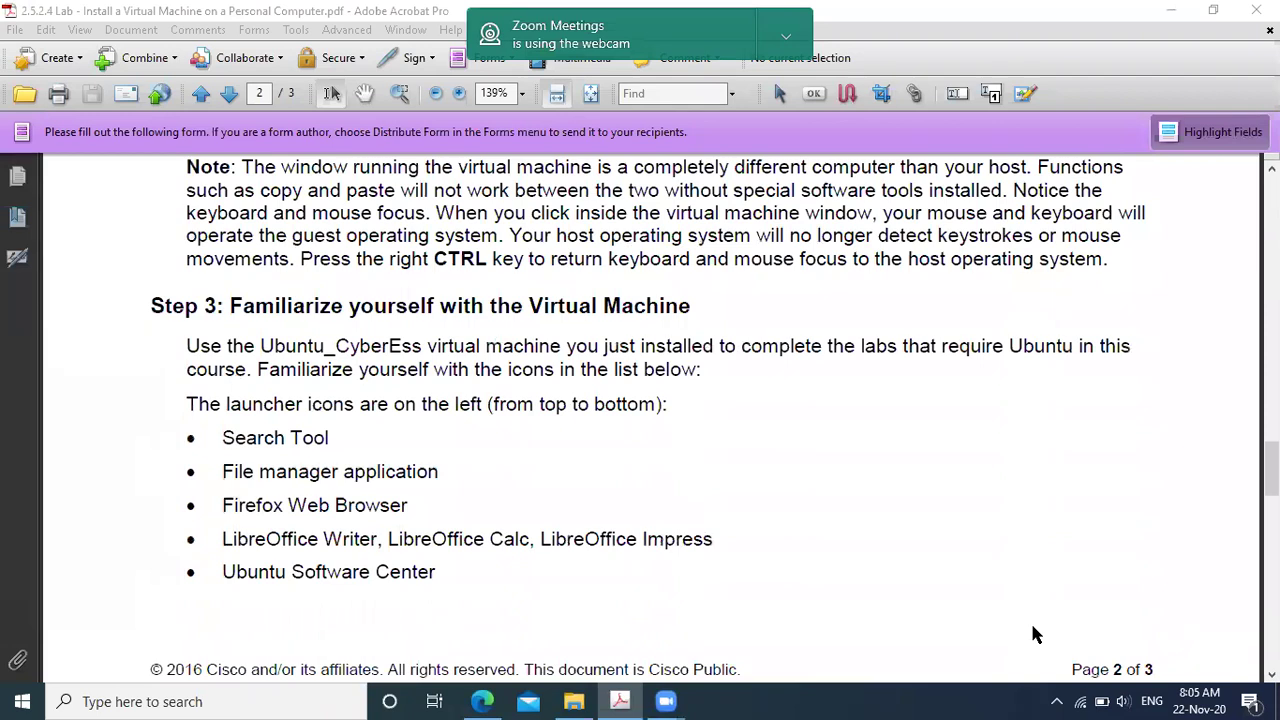
pyautogui.scroll(-6, 1177, 474)
pyautogui.scroll(-3, 1126, 537)
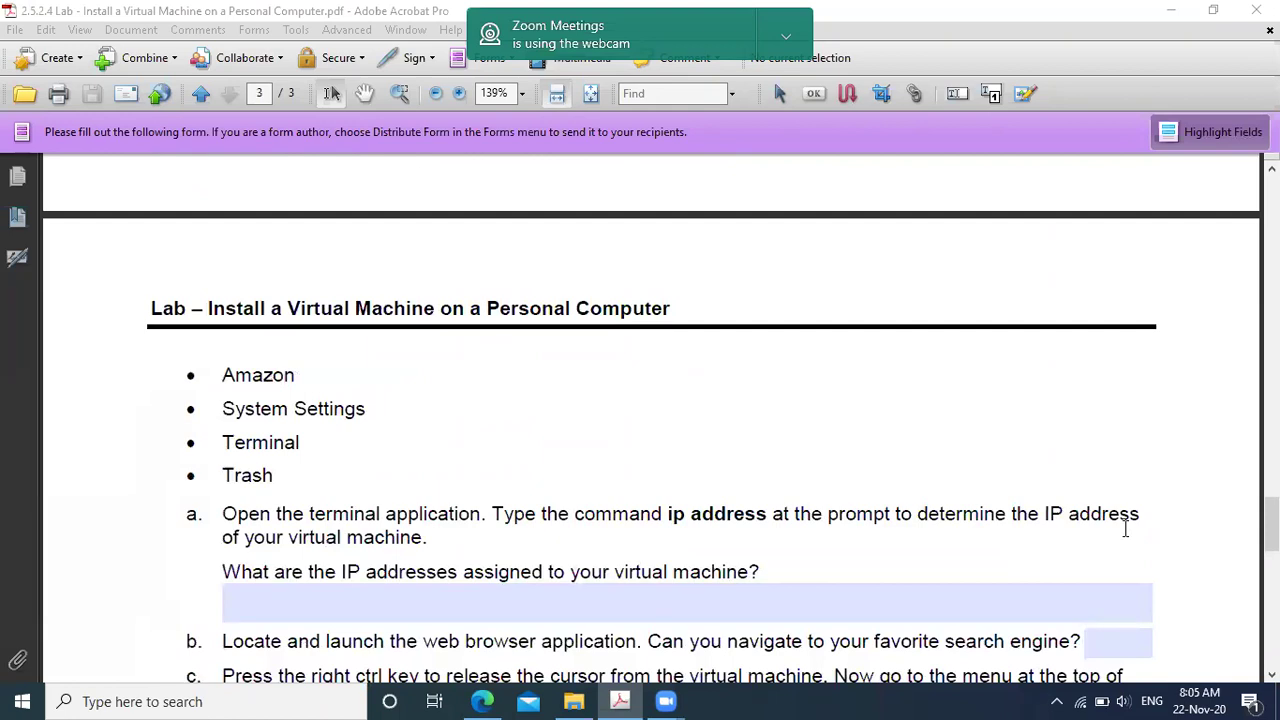
pyautogui.scroll(-3, 1126, 380)
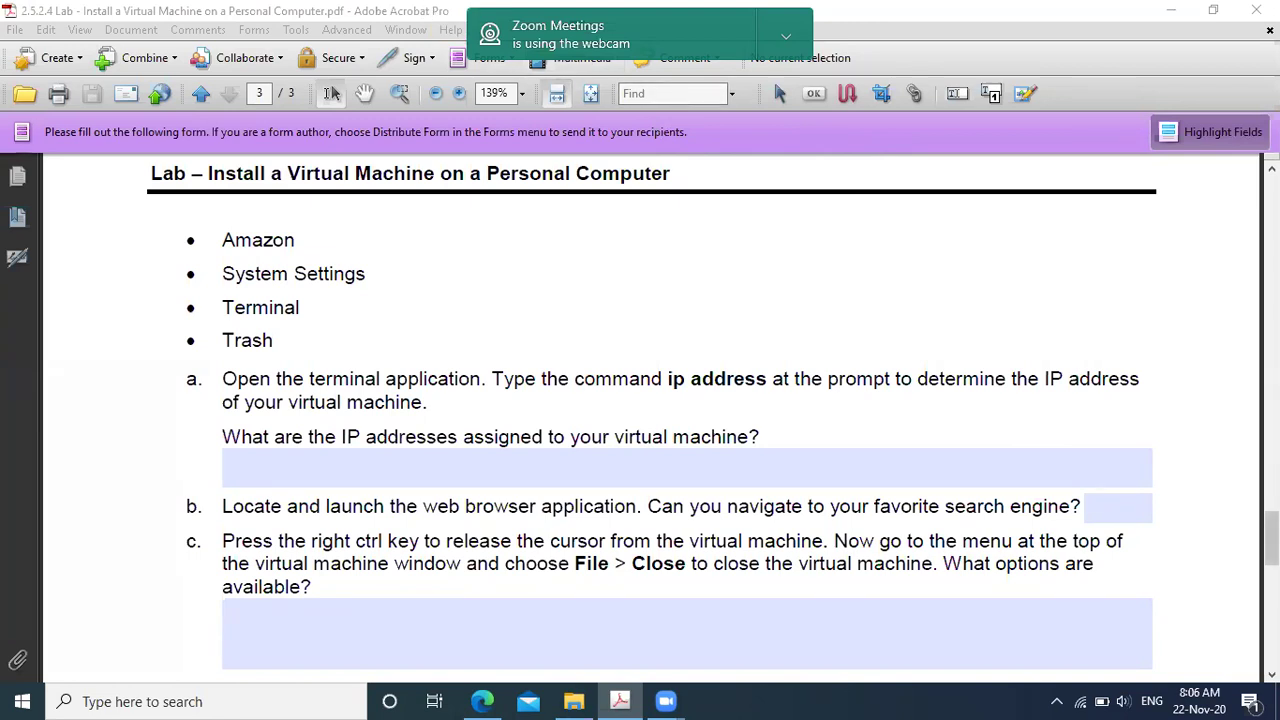
# Return to page 1 and select the key terms on virtual machines, guests, physical computers and hosts in the Background / Scenario paragraph.
pyautogui.moveTo(1271, 538); pyautogui.dragTo(1271, 285)
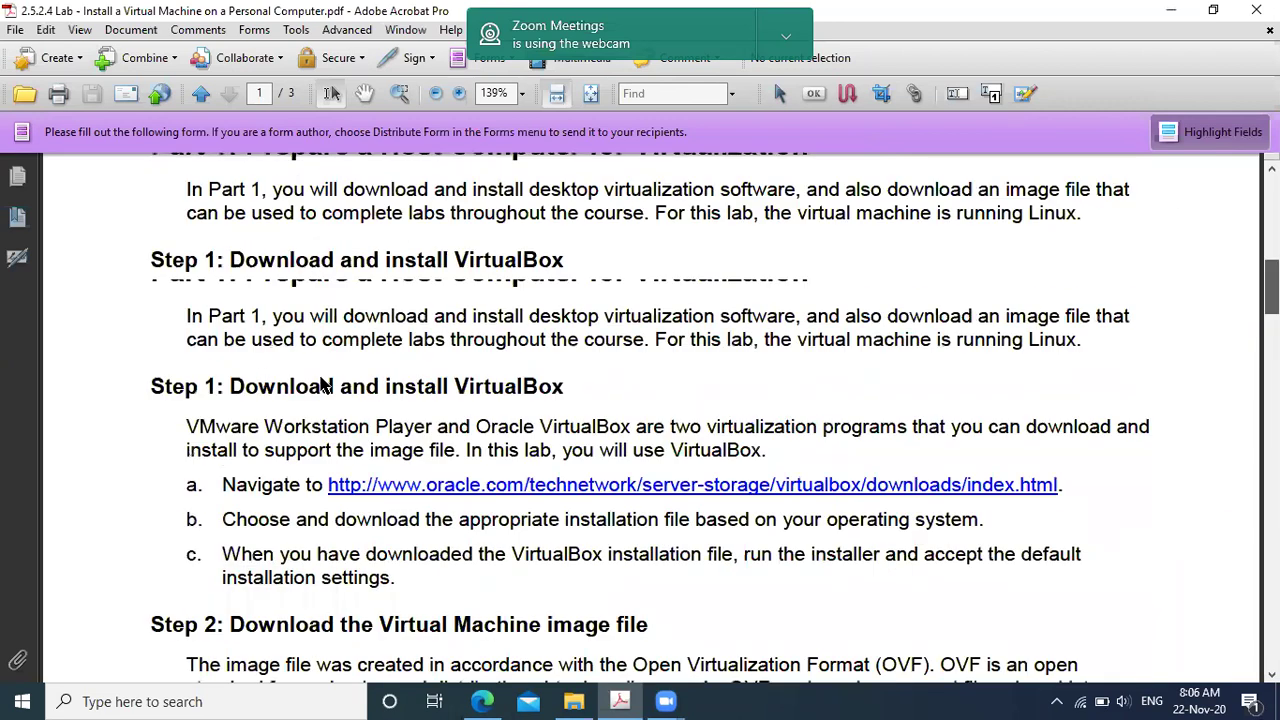
pyautogui.scroll(5, 322, 385)
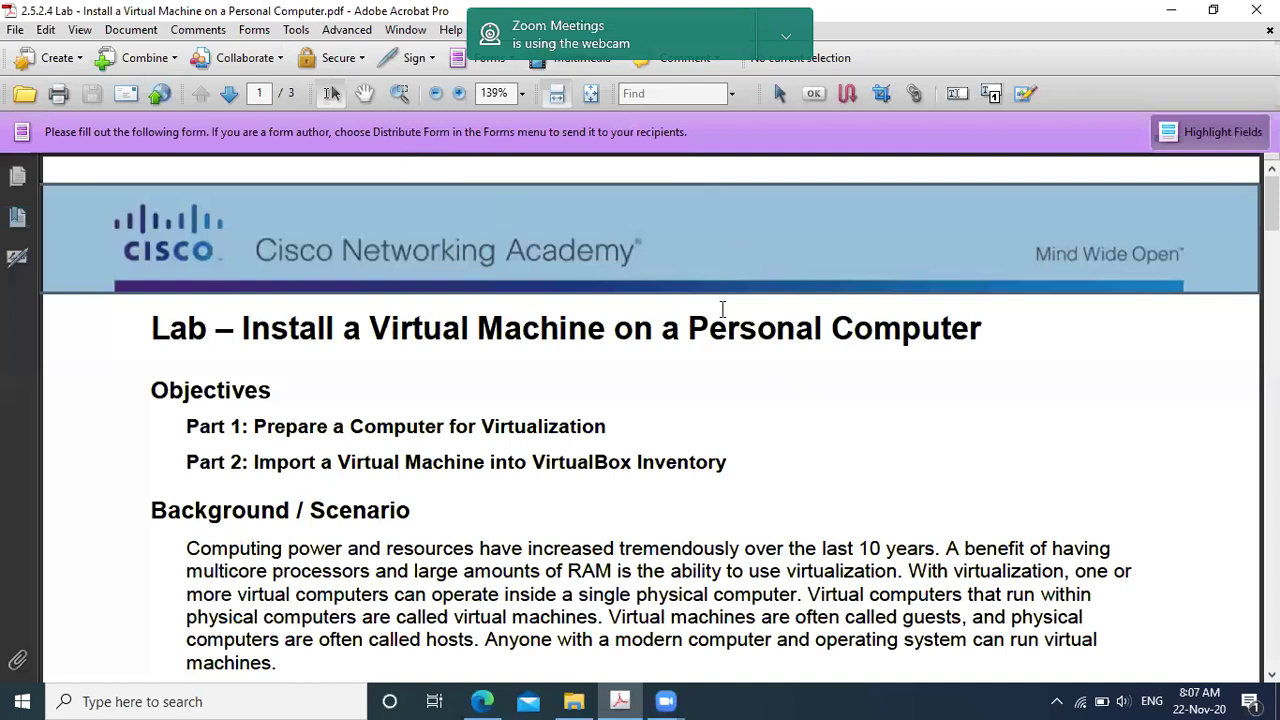
pyautogui.scroll(-1, 724, 313)
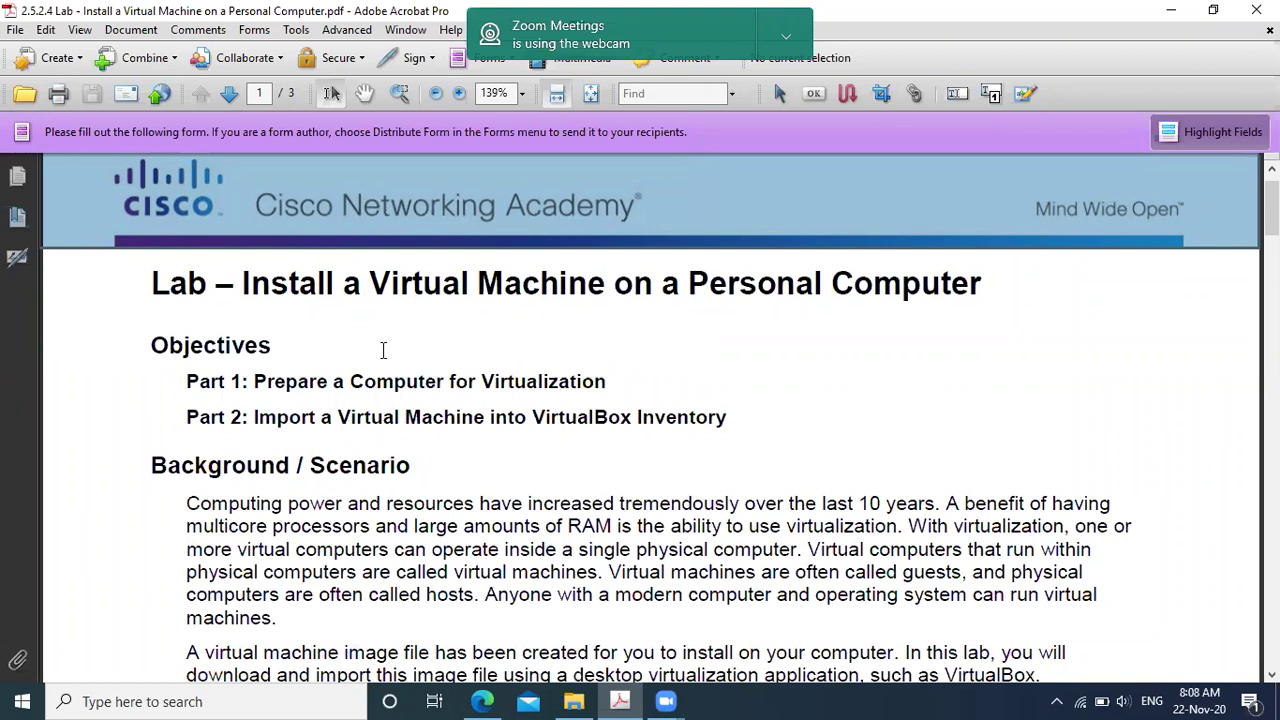
pyautogui.scroll(-3, 383, 348)
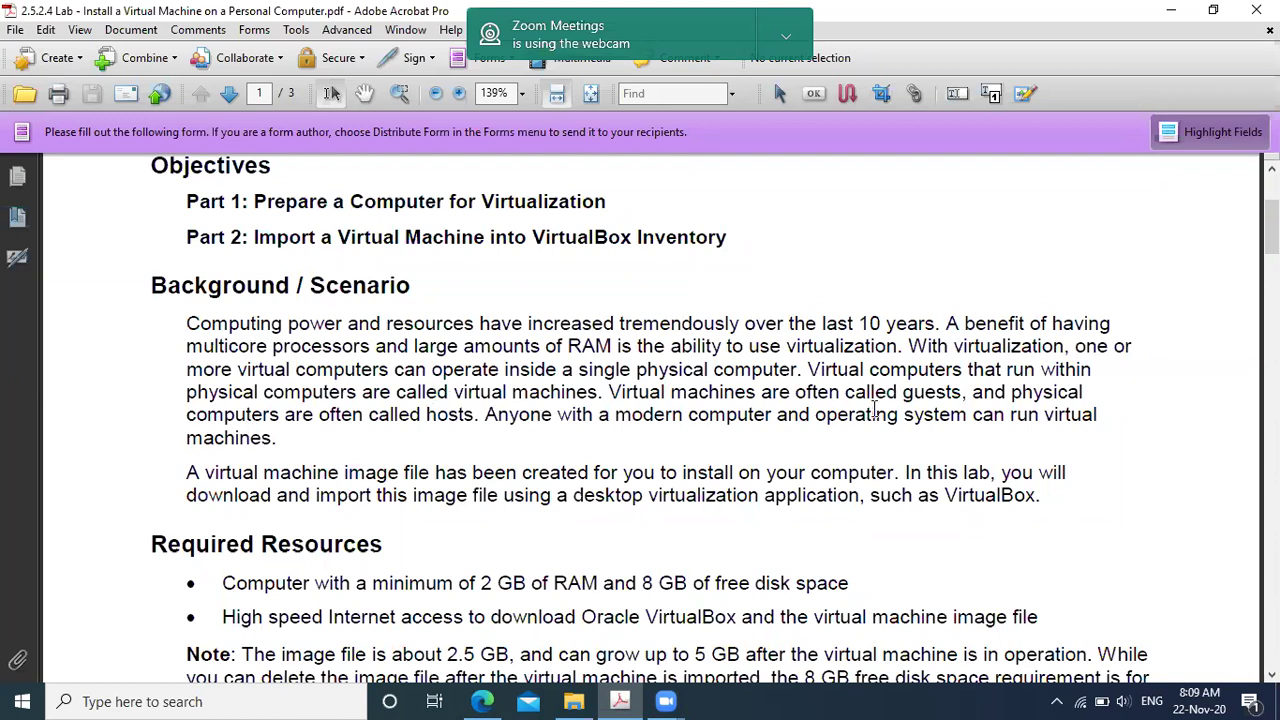
pyautogui.click(950, 370)
pyautogui.moveTo(186, 392); pyautogui.dragTo(305, 393)
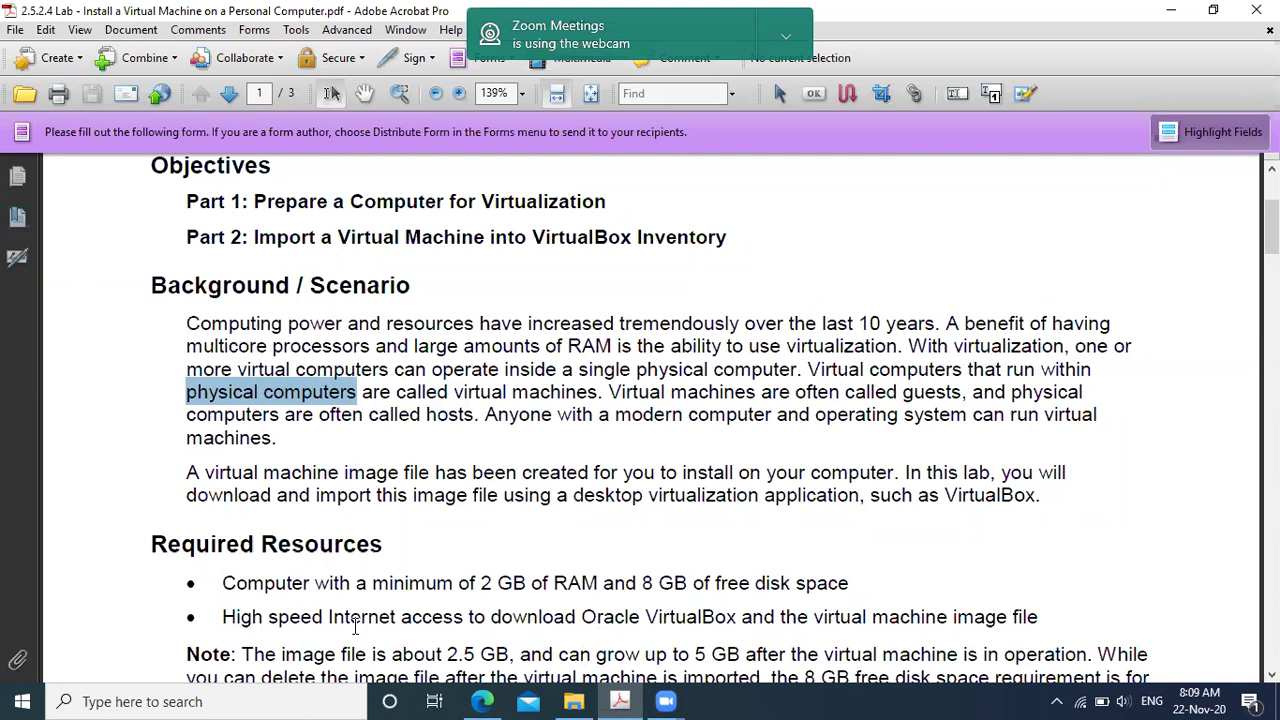
pyautogui.moveTo(455, 392); pyautogui.dragTo(598, 393)
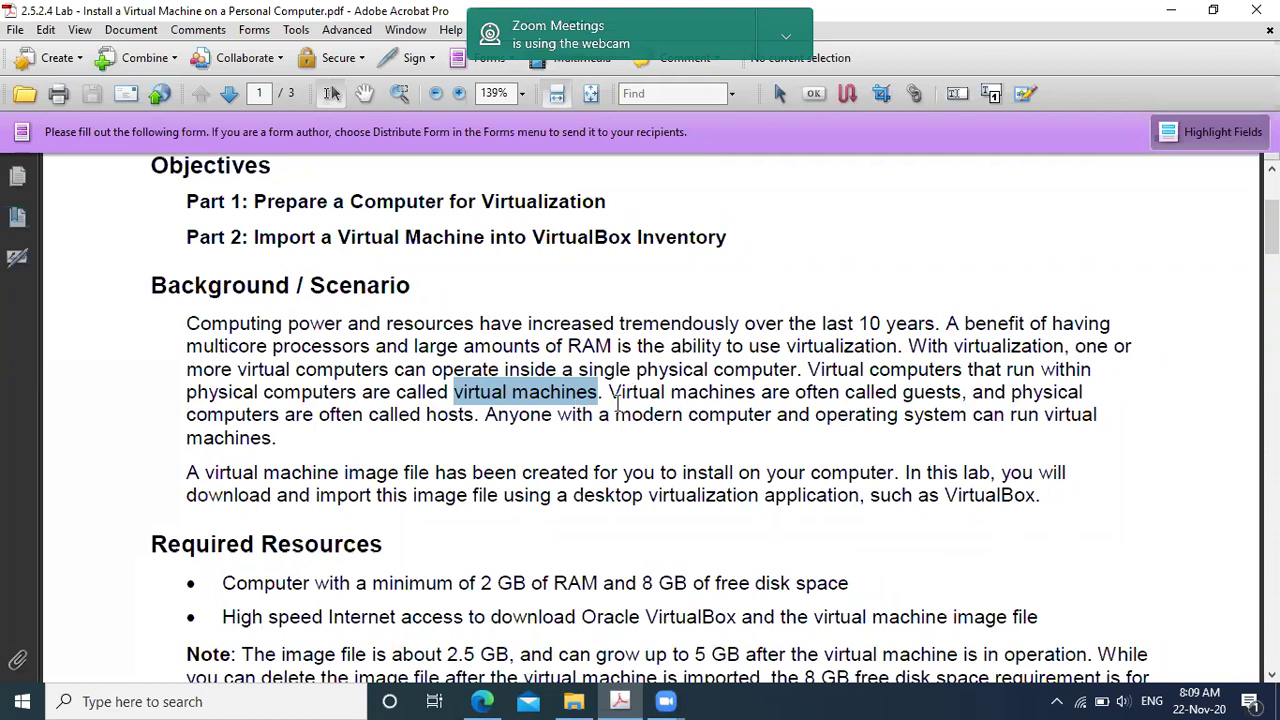
pyautogui.click(613, 393)
pyautogui.moveTo(613, 393); pyautogui.dragTo(962, 393)
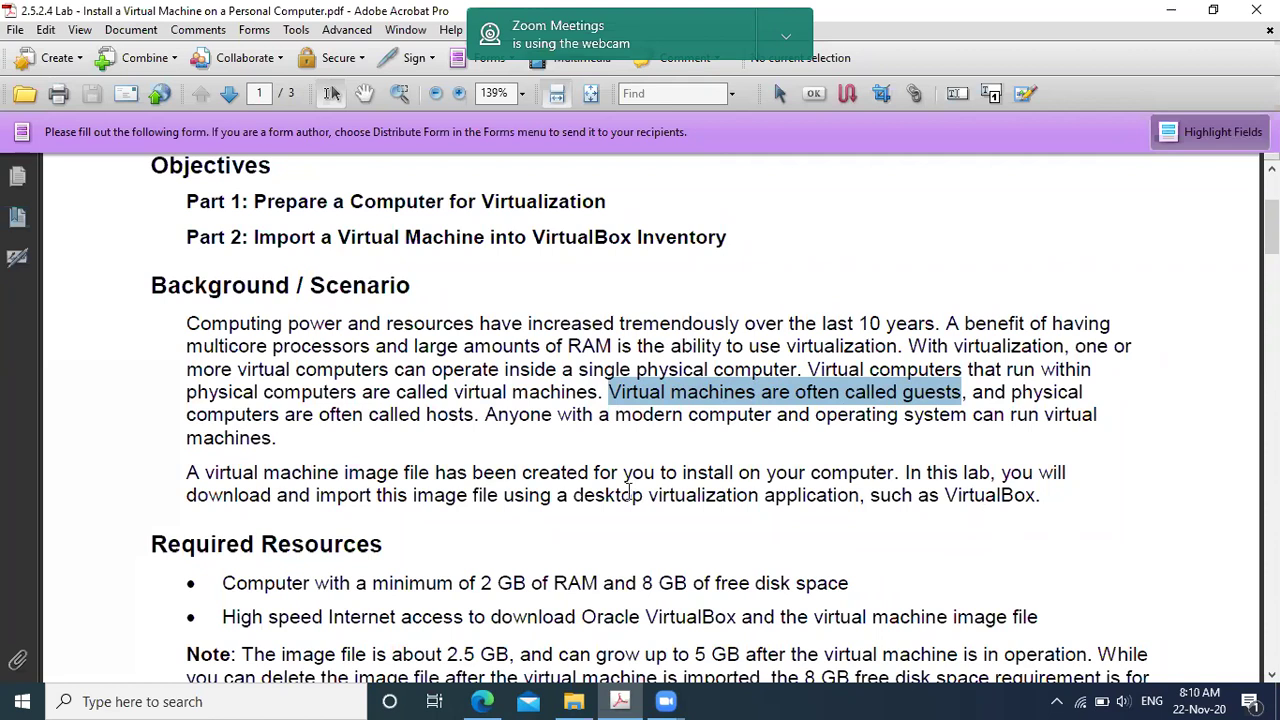
pyautogui.doubleClick(460, 418)
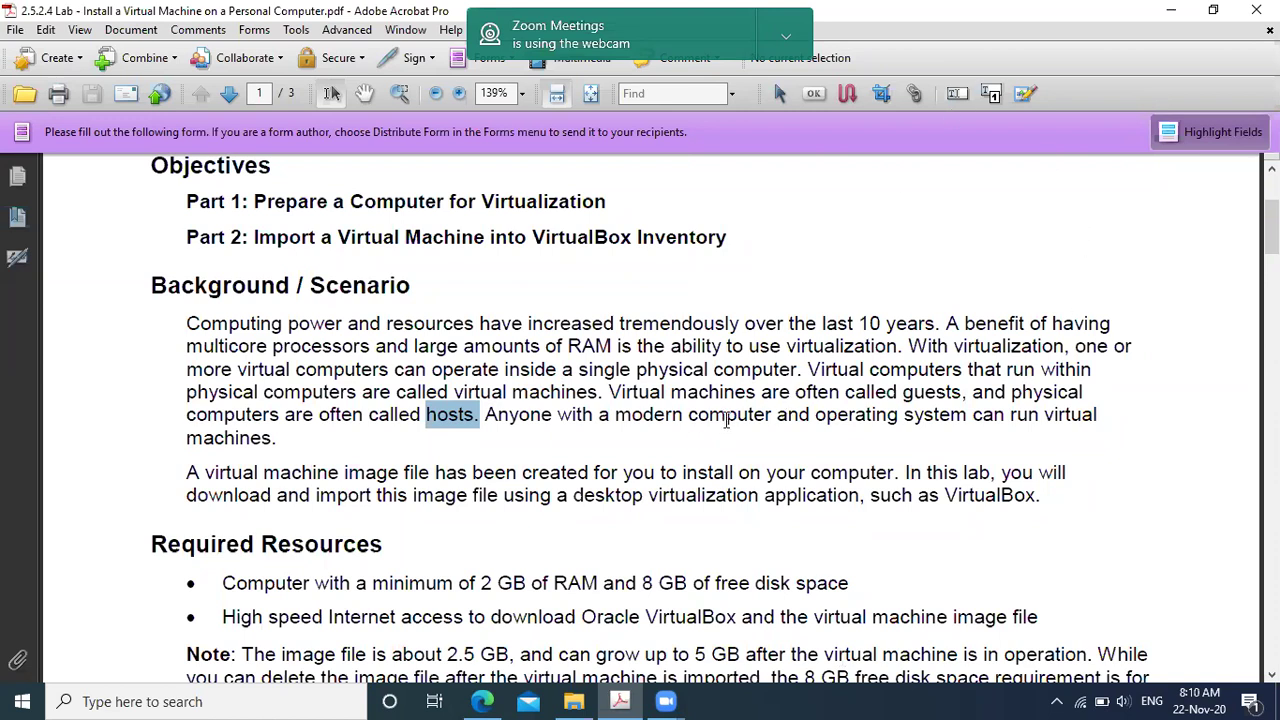
pyautogui.doubleClick(727, 412)
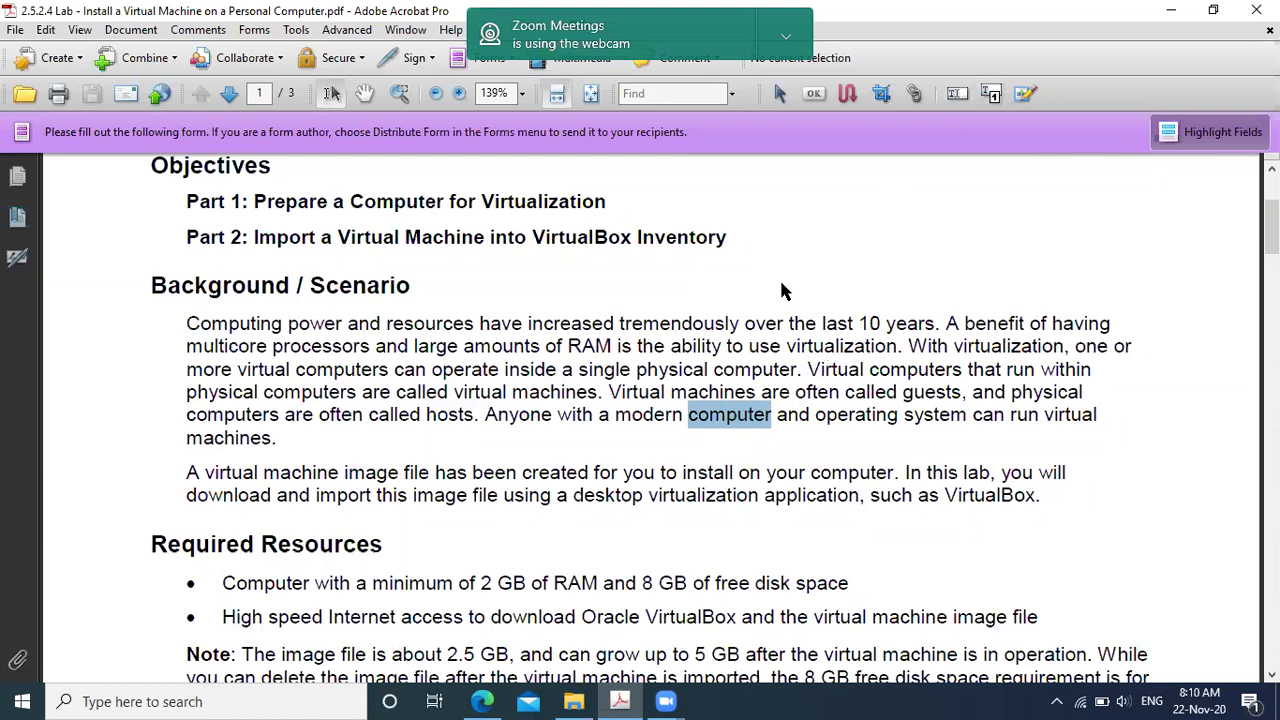
# Mark the words "image" and "created" in the sentence about the virtual machine image file.
pyautogui.scroll(-3, 779, 330)
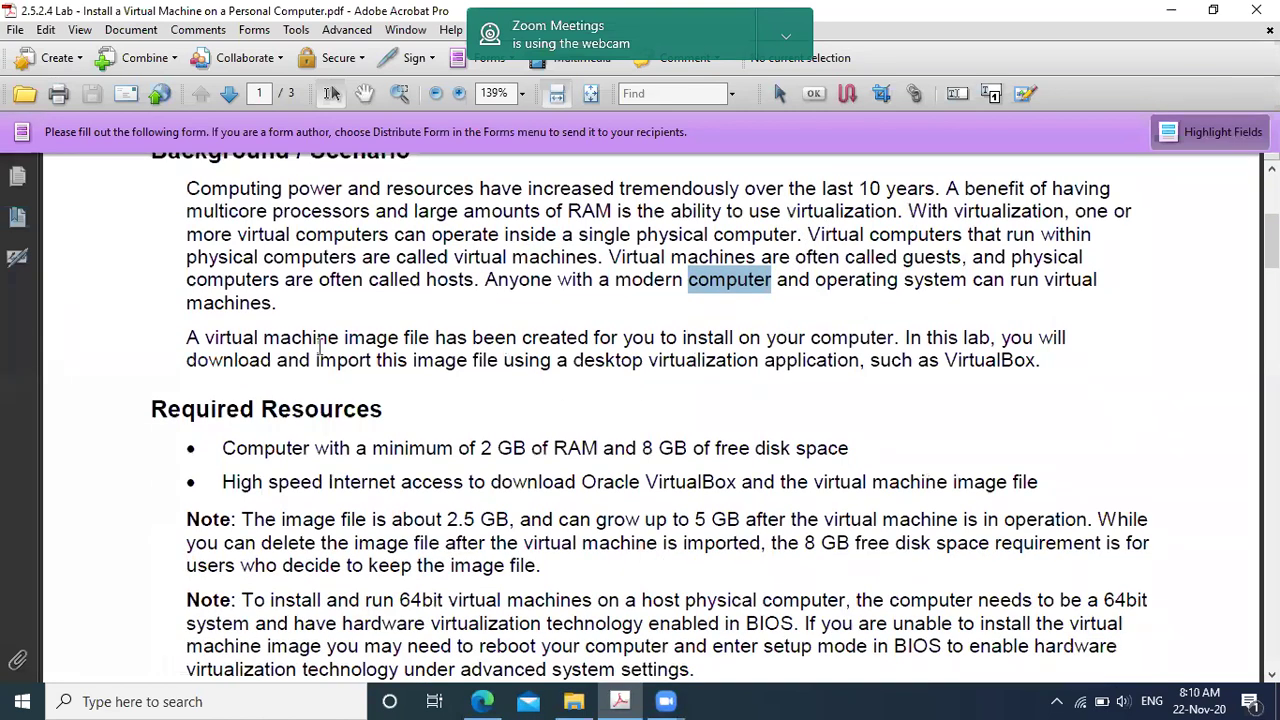
pyautogui.moveTo(347, 338); pyautogui.dragTo(395, 338)
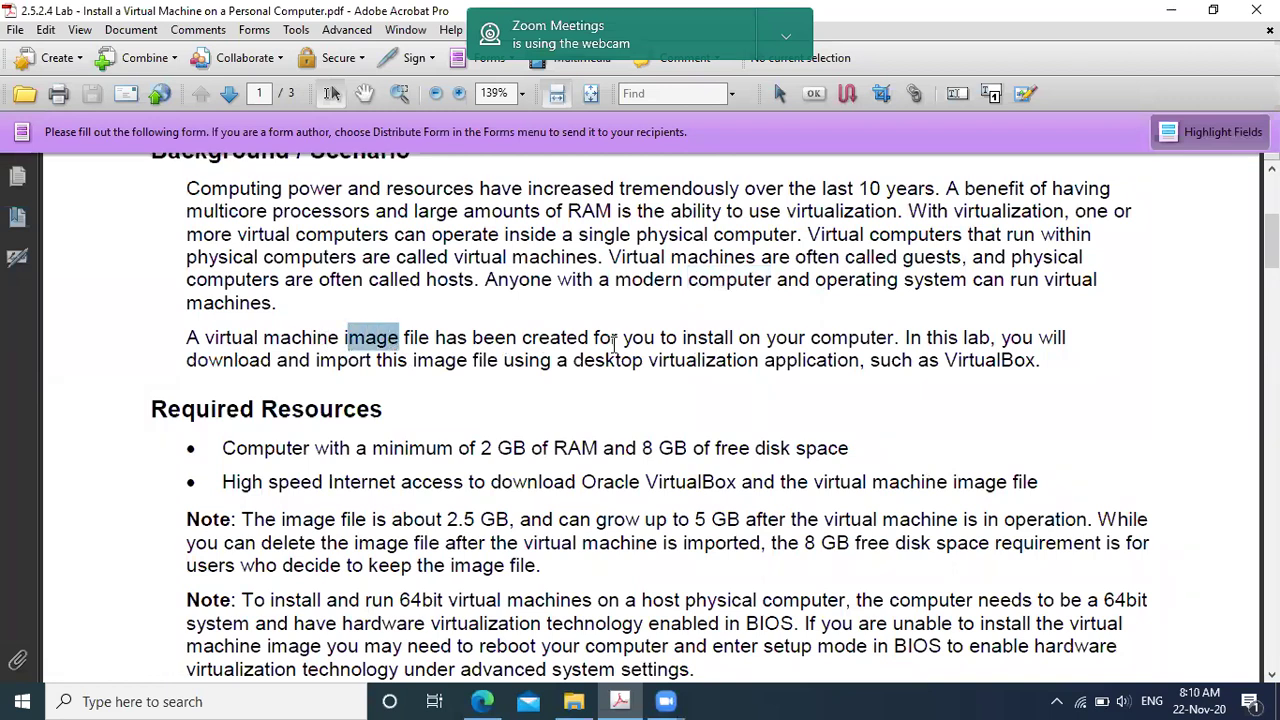
pyautogui.click(541, 338)
pyautogui.doubleClick(541, 338)
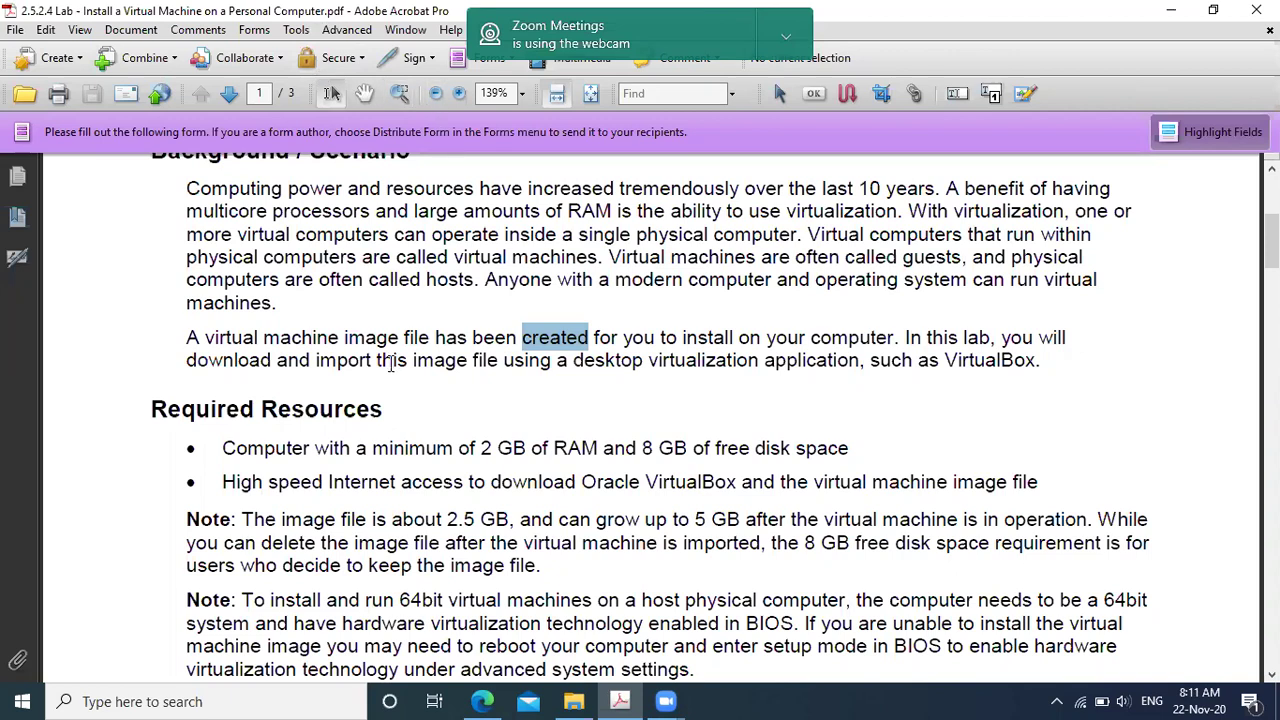
# Under Required Resources, select the RAM and disk space requirement, and "delete the image file" in the first note.
pyautogui.scroll(-2, 434, 368)
pyautogui.scroll(-3, 434, 368)
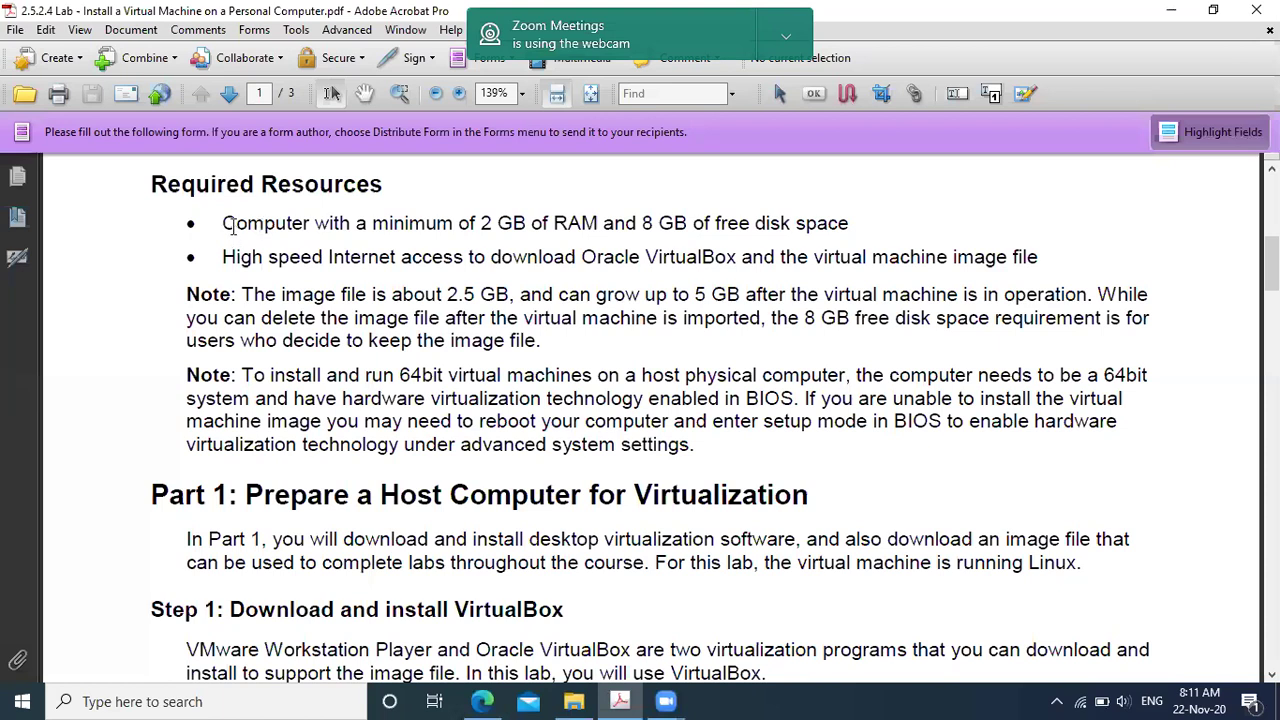
pyautogui.moveTo(222, 221); pyautogui.dragTo(521, 222)
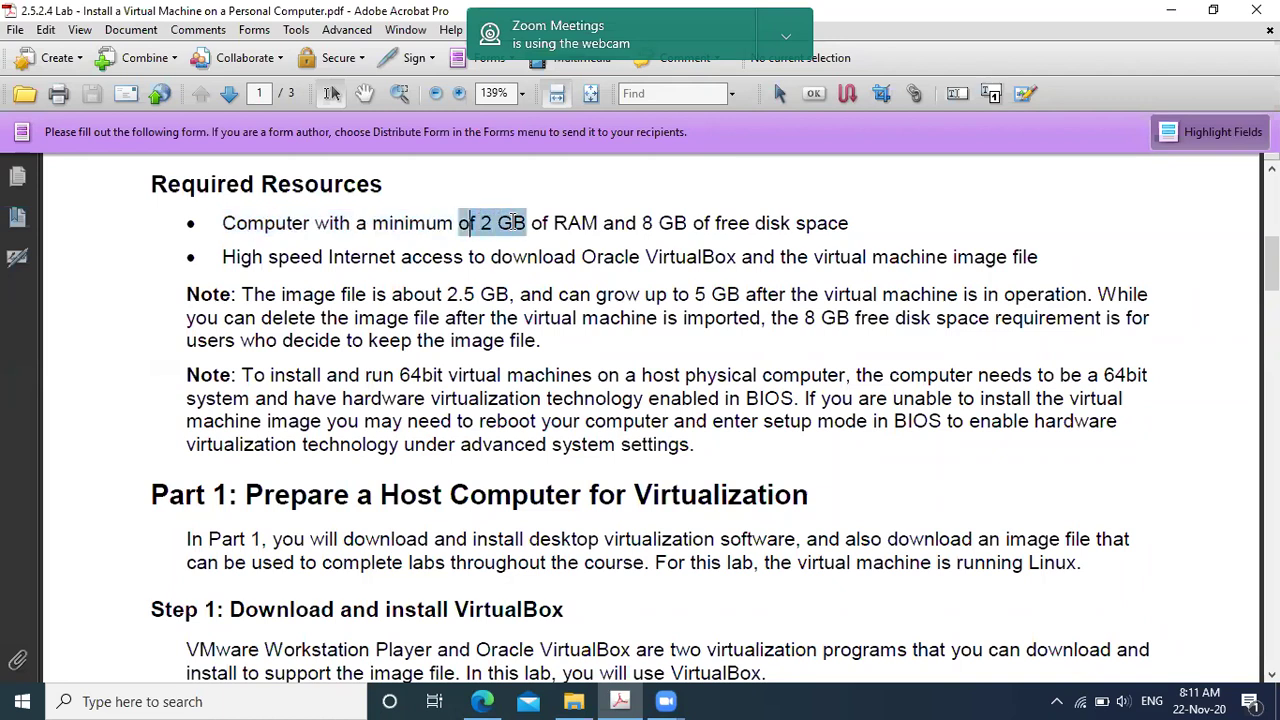
pyautogui.click(638, 218)
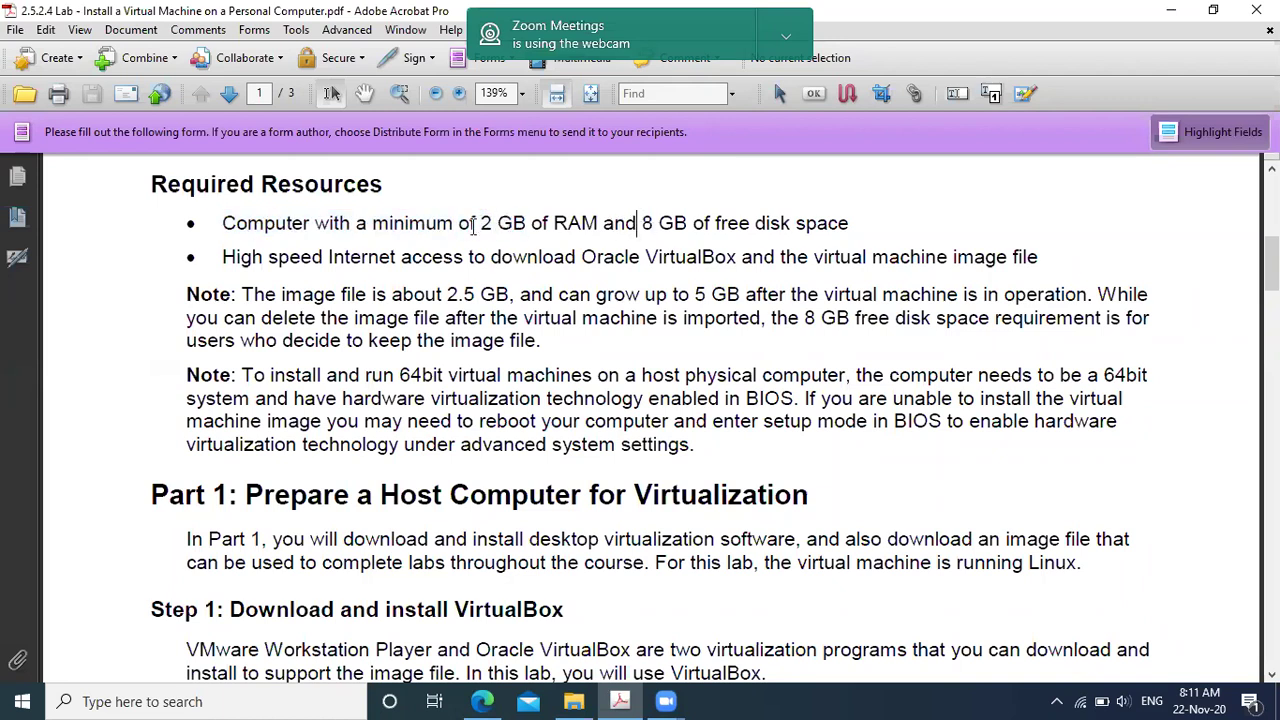
pyautogui.moveTo(222, 222); pyautogui.dragTo(850, 225)
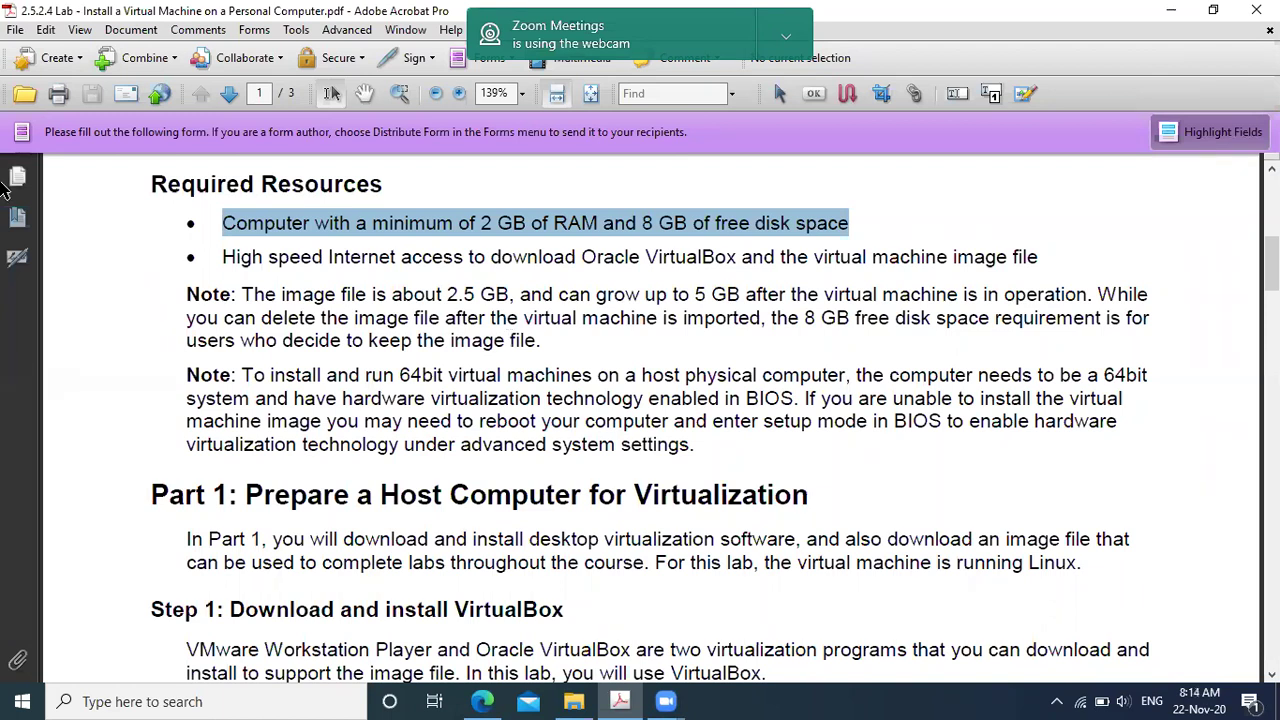
pyautogui.moveTo(262, 318)
pyautogui.mouseDown()
pyautogui.moveTo(437, 333)
pyautogui.moveTo(442, 318)
pyautogui.moveTo(262, 318)
pyautogui.mouseUp()
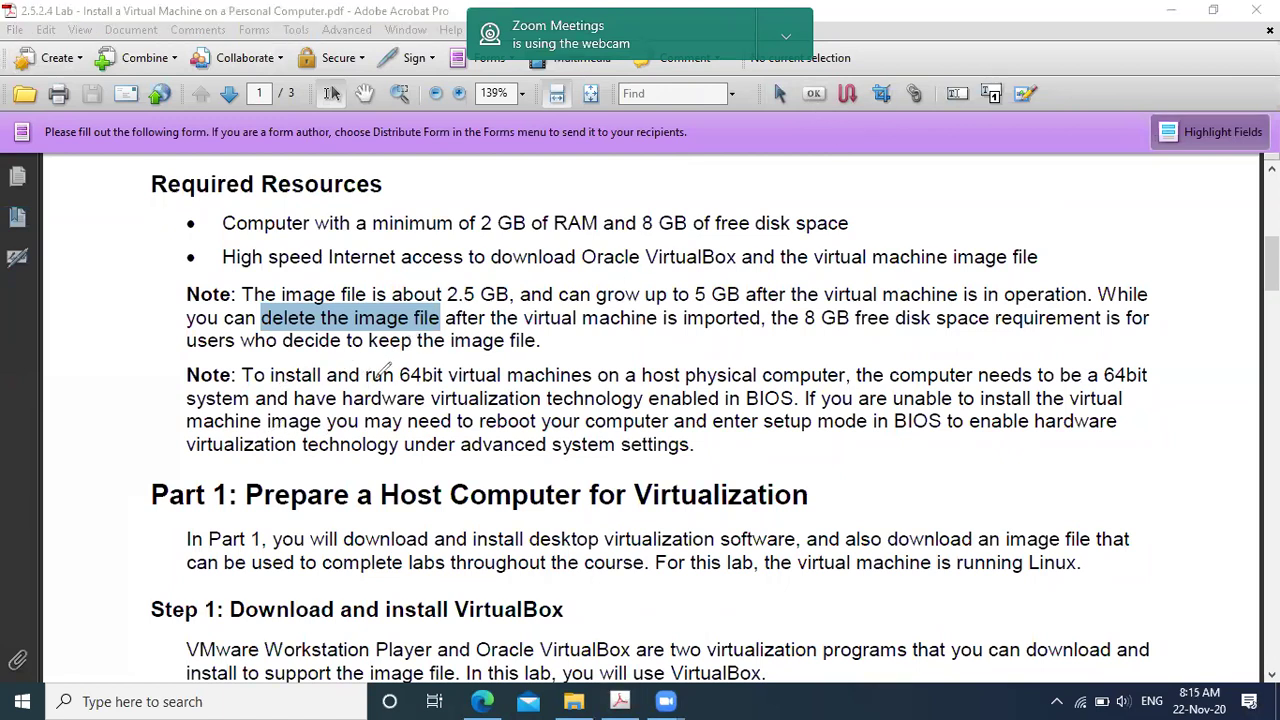
# In the second note, circle "64bit virtual machines" and underline "64bit system", "BIOS" and "virtualization technology enabled" with the annotation pen.
pyautogui.moveTo(400, 382); pyautogui.dragTo(446, 382)
pyautogui.moveTo(592, 388)
pyautogui.mouseDown()
pyautogui.moveTo(598, 368)
pyautogui.moveTo(565, 352)
pyautogui.moveTo(387, 370)
pyautogui.mouseUp()
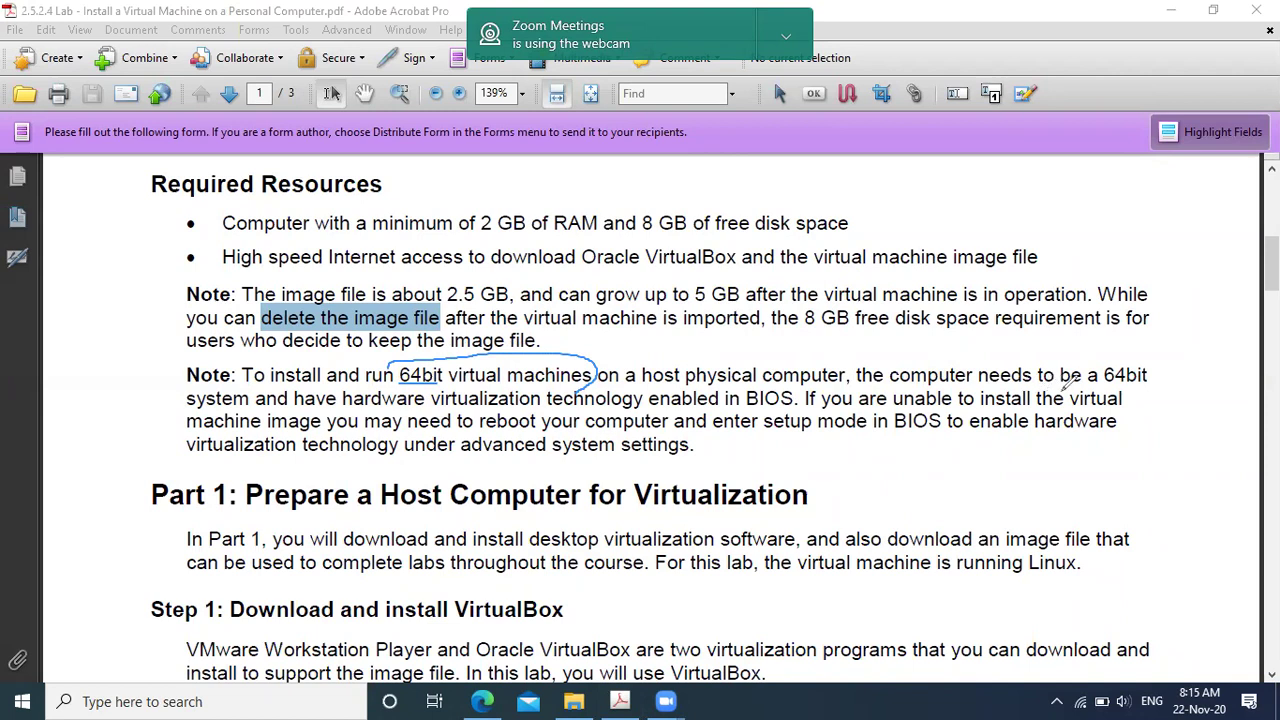
pyautogui.moveTo(1074, 391); pyautogui.dragTo(1152, 386)
pyautogui.moveTo(188, 405); pyautogui.dragTo(252, 405)
pyautogui.moveTo(748, 408); pyautogui.dragTo(790, 407)
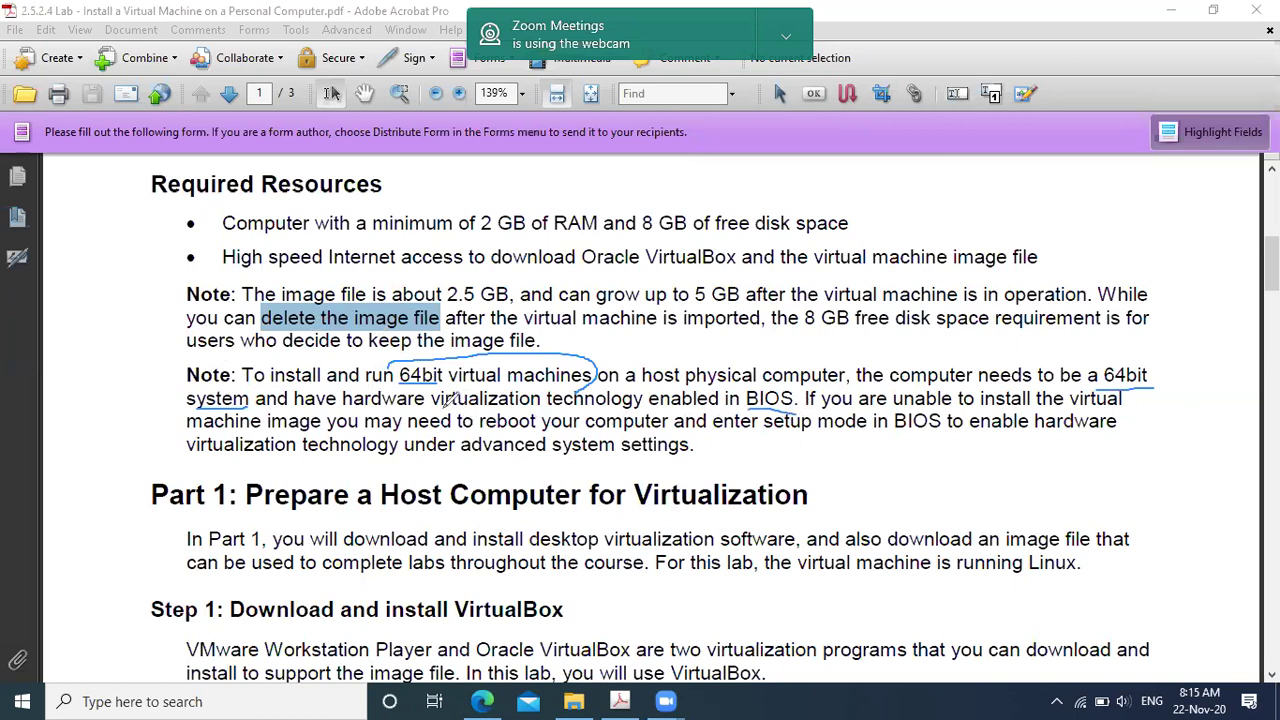
pyautogui.moveTo(436, 404); pyautogui.dragTo(720, 405)
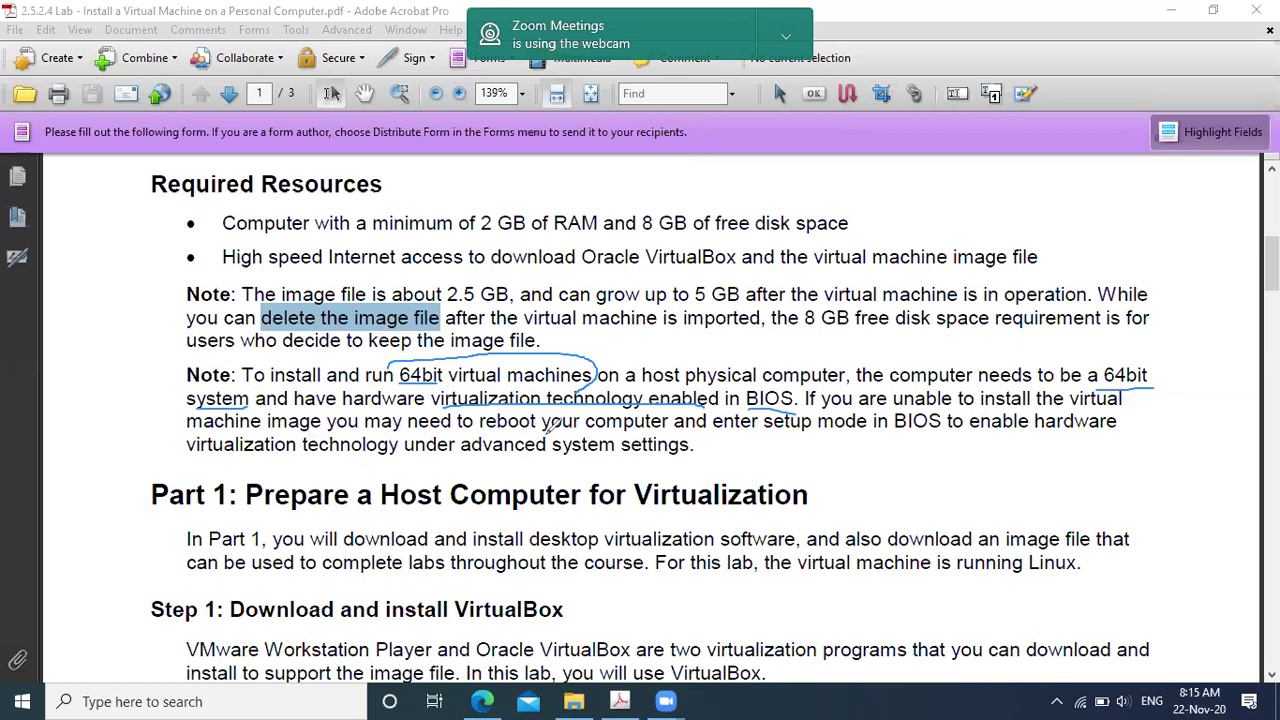
# Underline "reboot", "enable hardware virtualization technology" and "advanced system settings" in the note, and clear all pen annotations.
pyautogui.moveTo(470, 432); pyautogui.dragTo(536, 430)
pyautogui.moveTo(960, 434); pyautogui.dragTo(1120, 433)
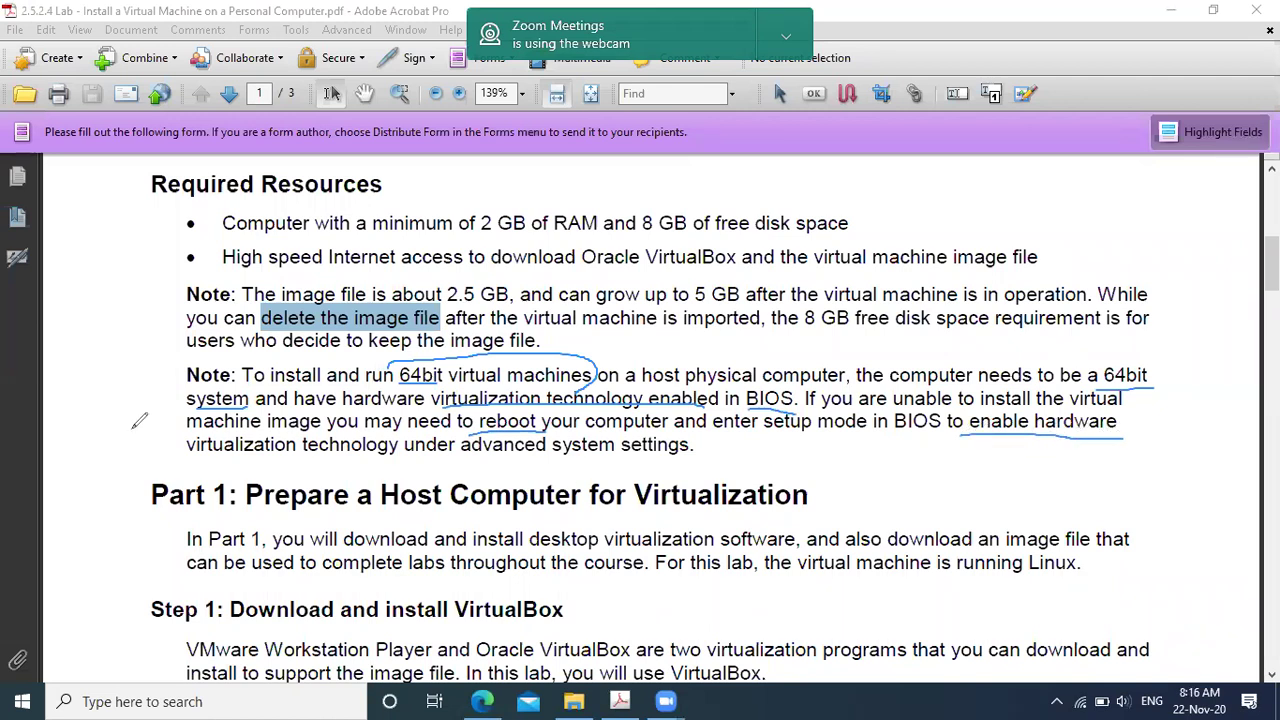
pyautogui.moveTo(376, 455); pyautogui.dragTo(693, 451)
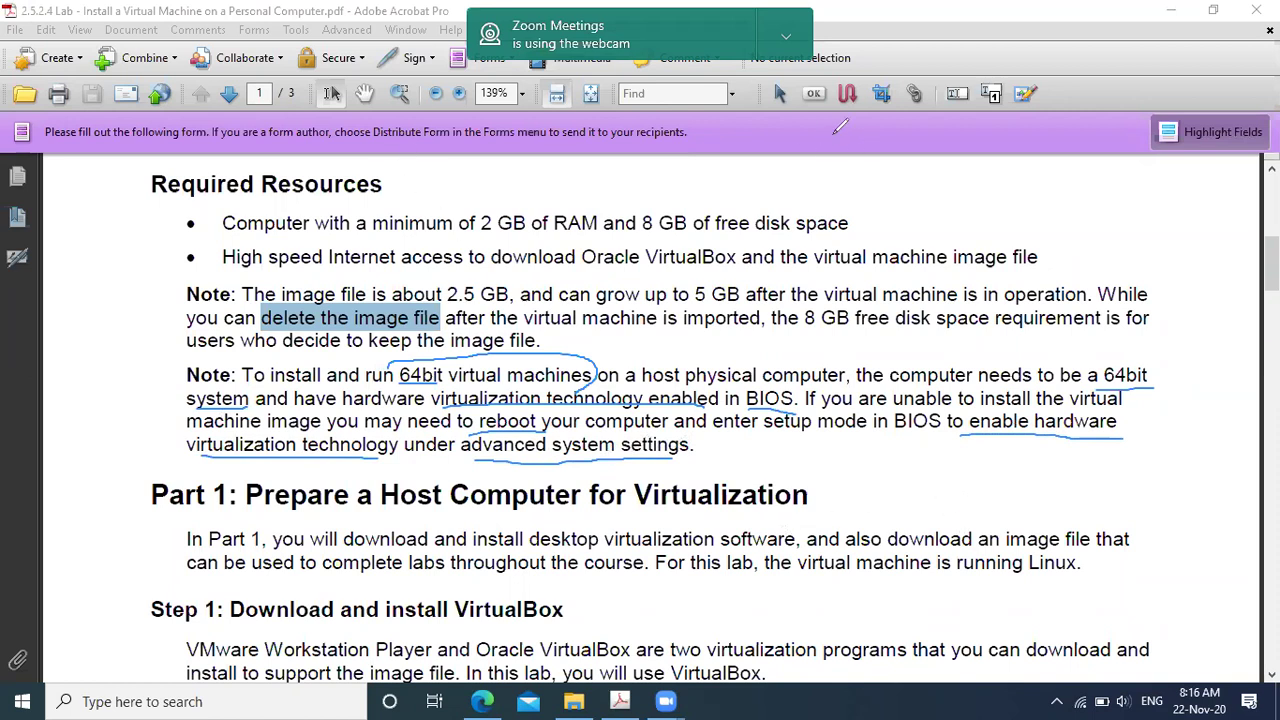
pyautogui.press('e')
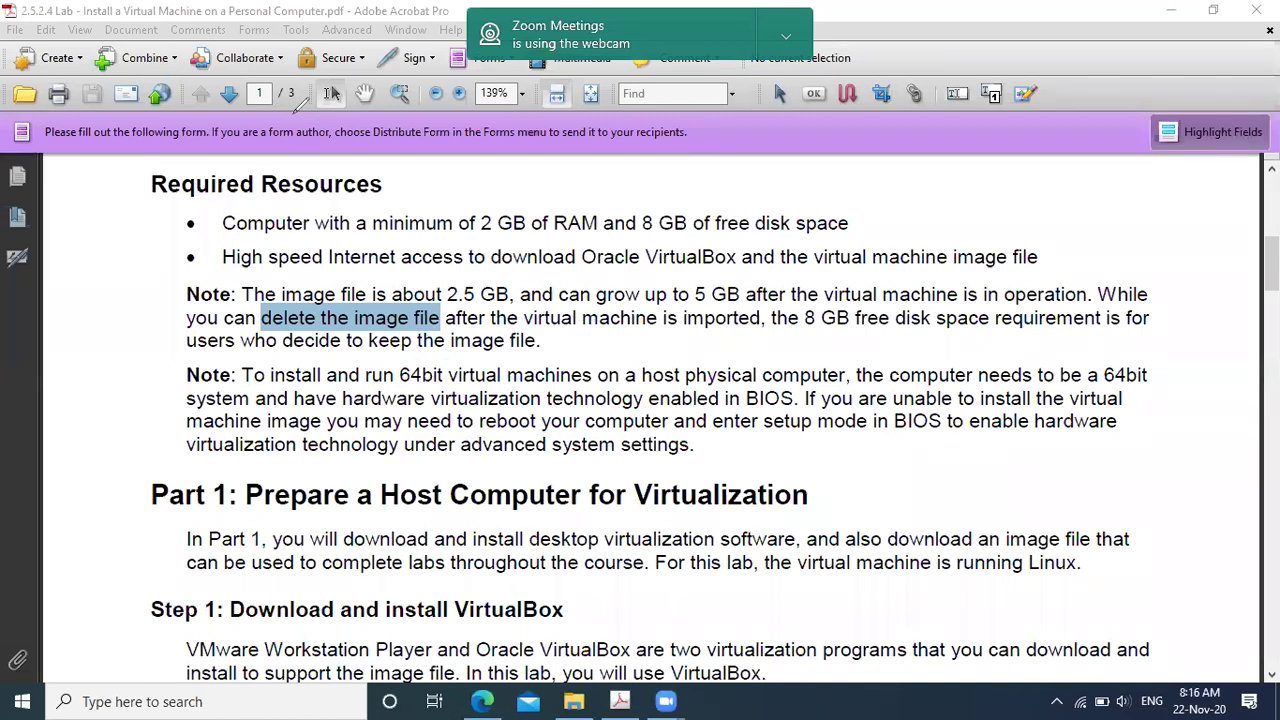
# Select the words "running Linux." in the introduction to Part 1 of the lab document.
pyautogui.scroll(-1, 784, 400)
pyautogui.scroll(-2, 617, 460)
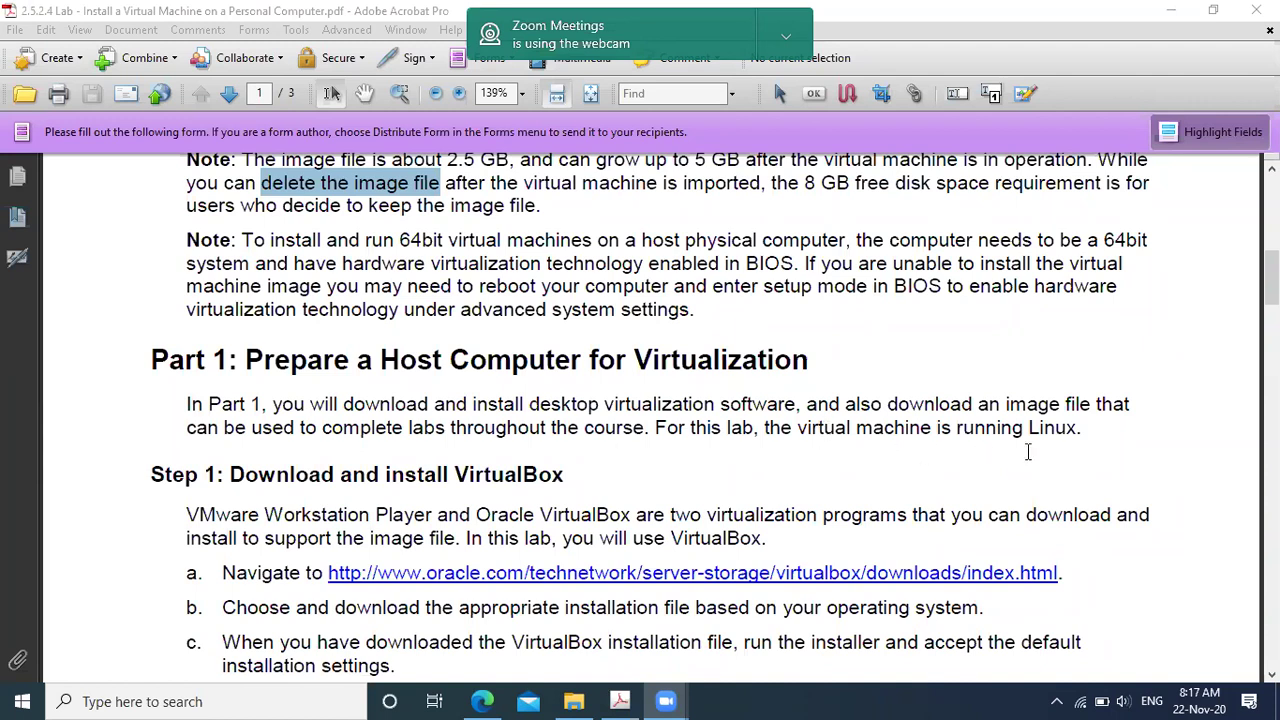
pyautogui.scroll(-2, 1040, 453)
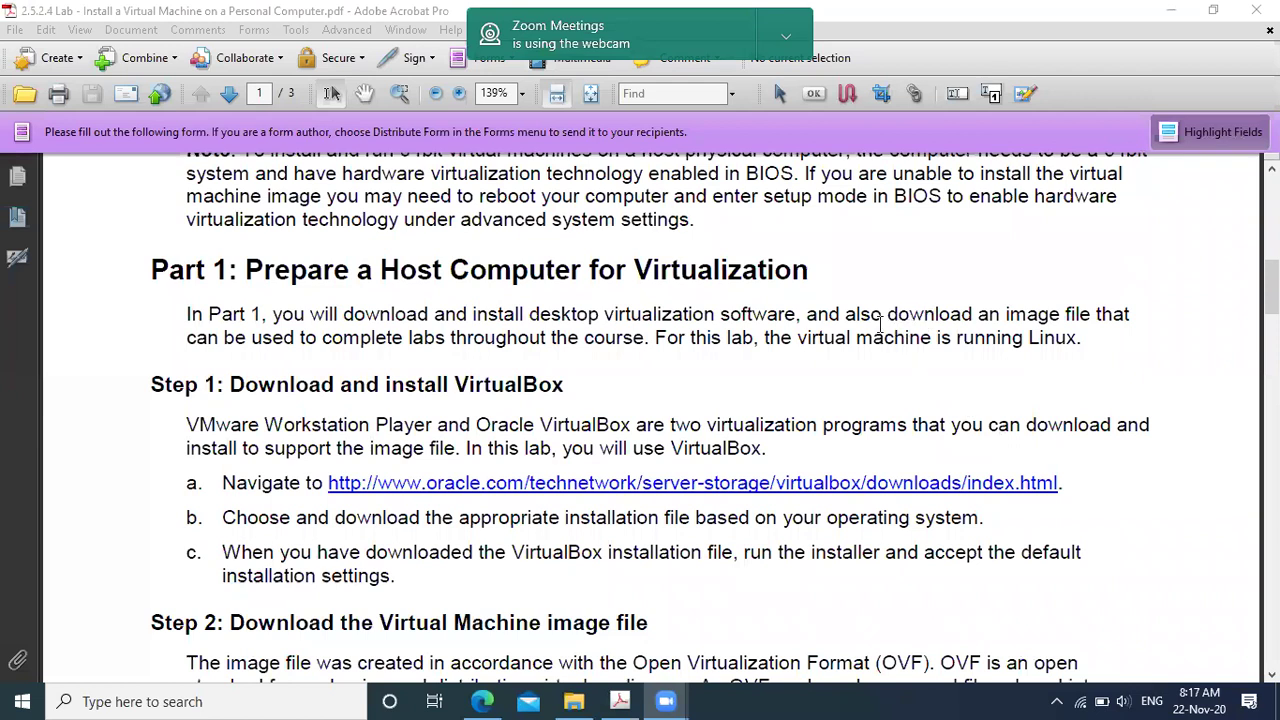
pyautogui.moveTo(957, 340); pyautogui.dragTo(1081, 343)
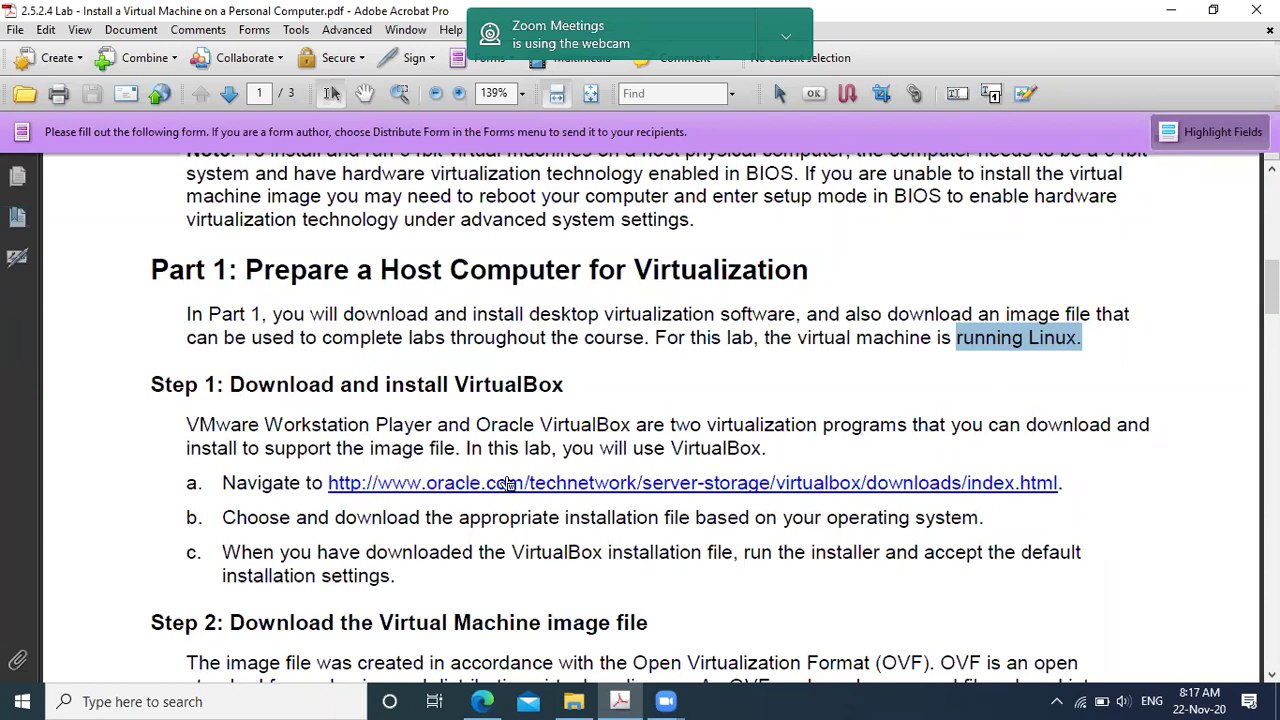
# Open the VirtualBox downloads link from Step 1, allow the connection, and bring up the base packages table.
pyautogui.click(602, 484)
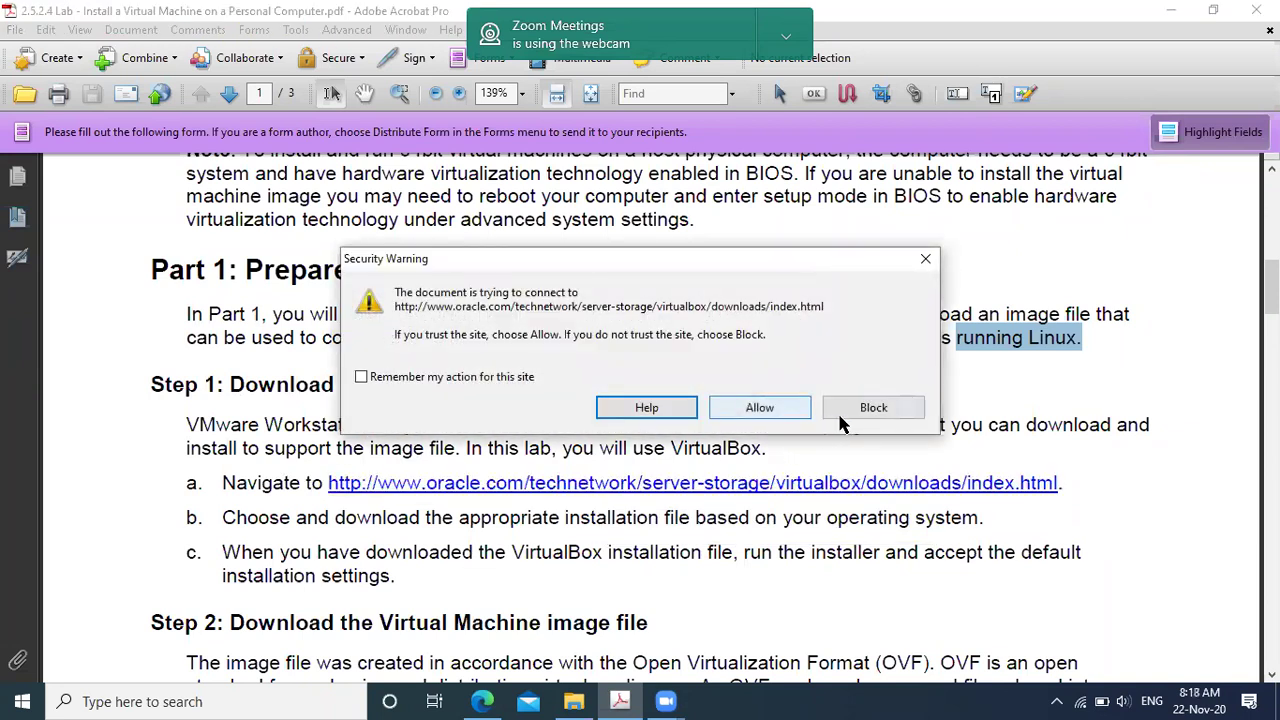
pyautogui.click(752, 416)
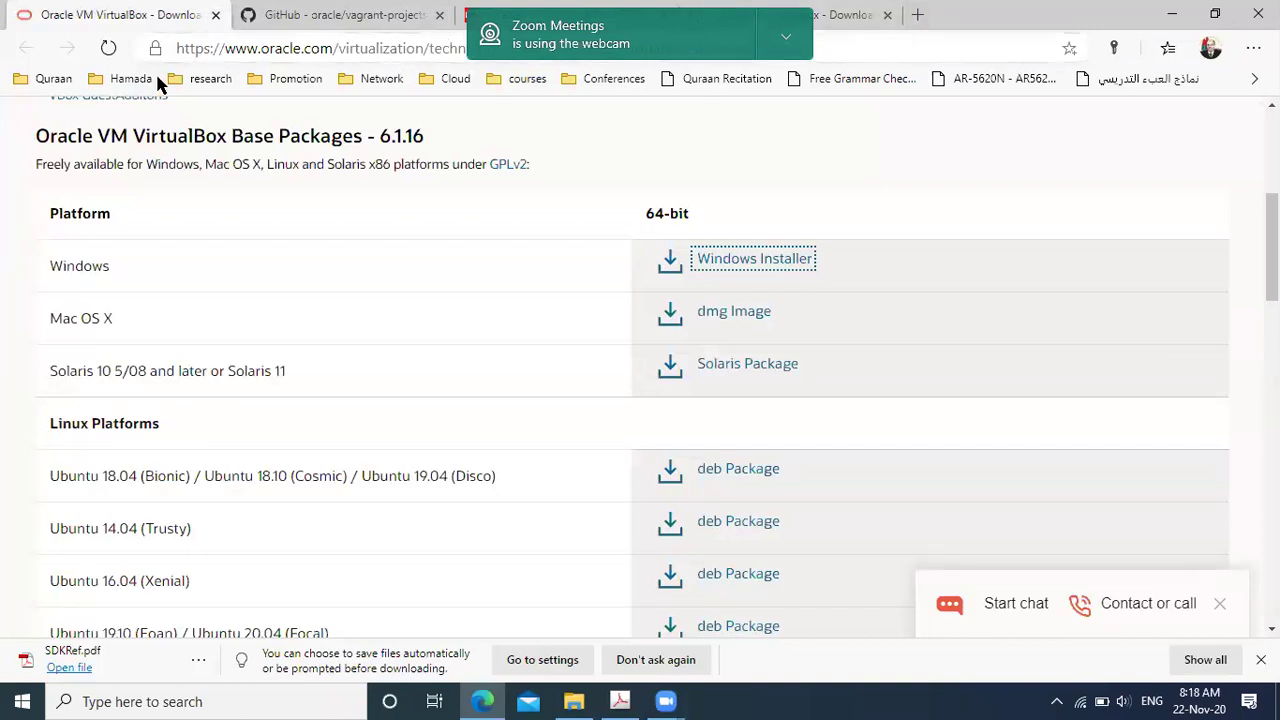
pyautogui.scroll(4, 369, 320)
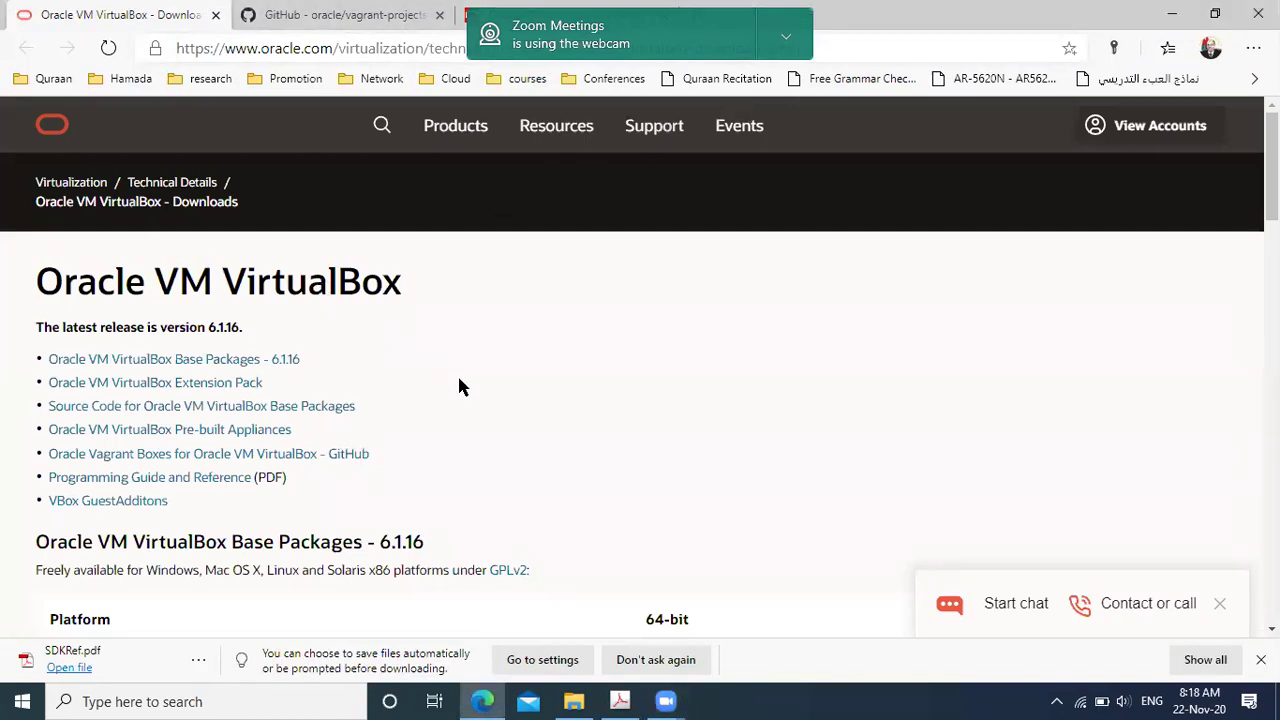
pyautogui.scroll(-1, 453, 367)
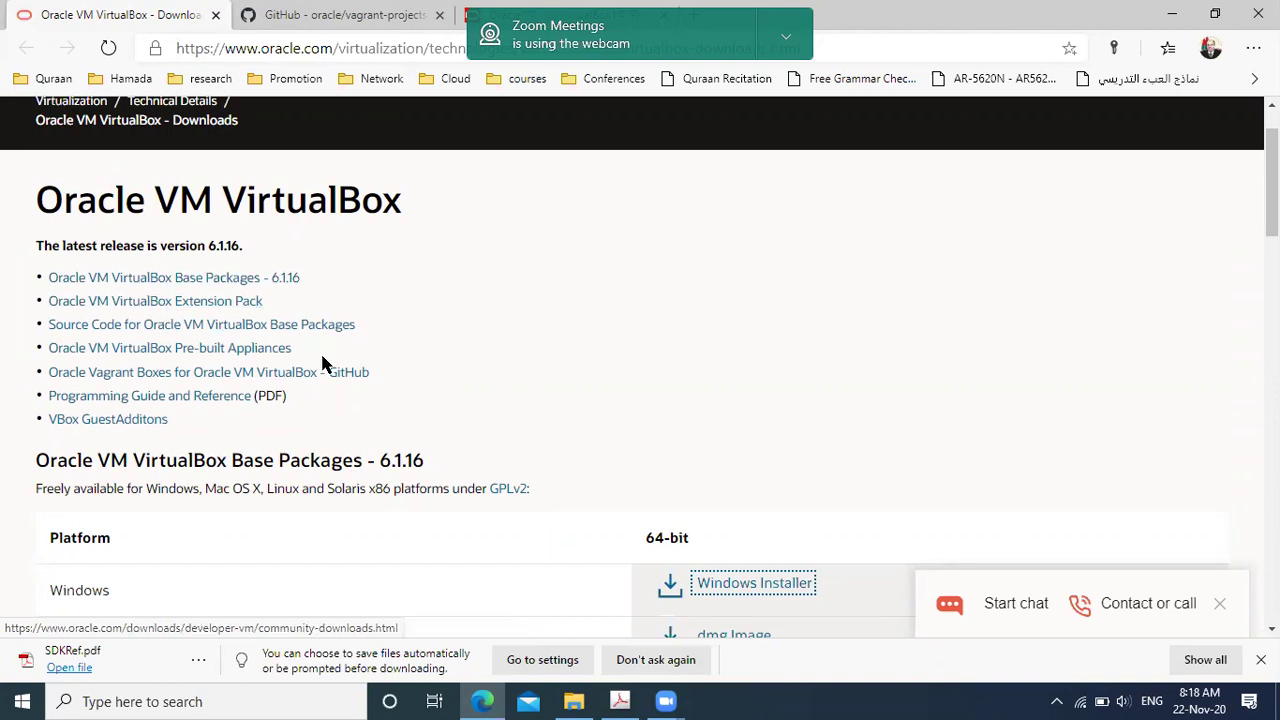
pyautogui.scroll(-2, 425, 324)
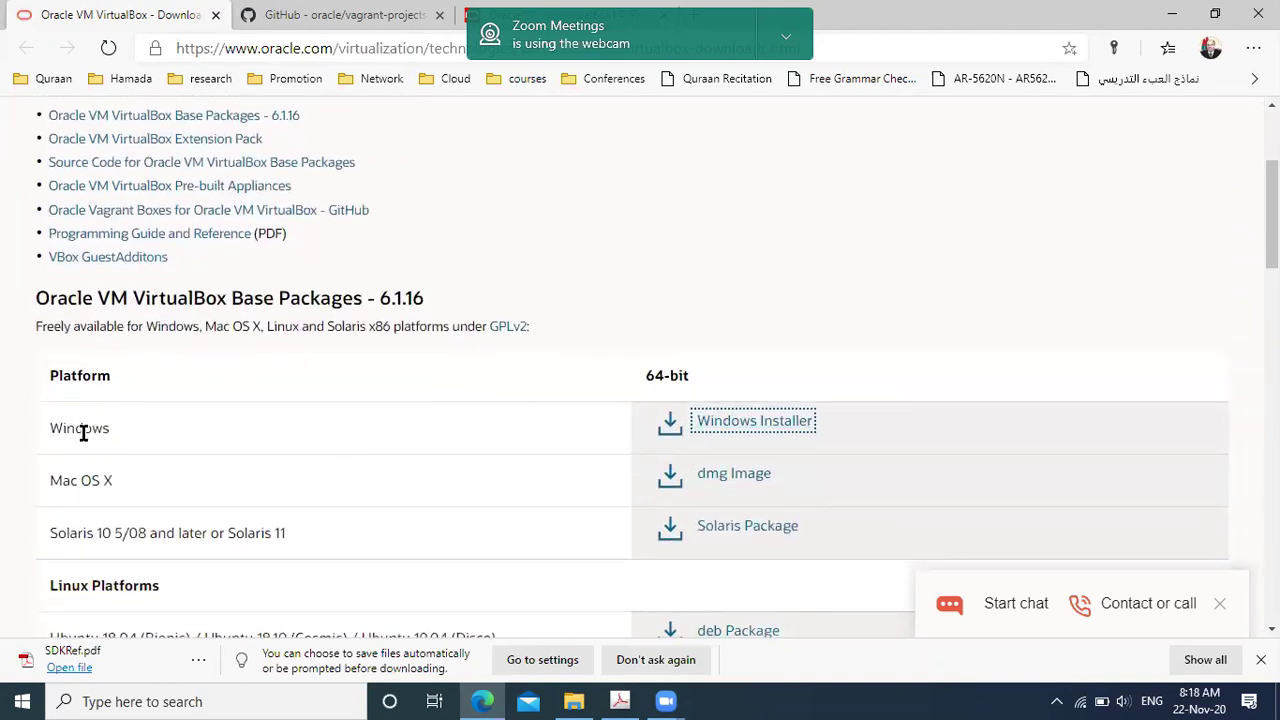
# Select "Windows" in the platform table, look over the other installer packages, and return to the lab document.
pyautogui.moveTo(47, 428); pyautogui.dragTo(112, 424)
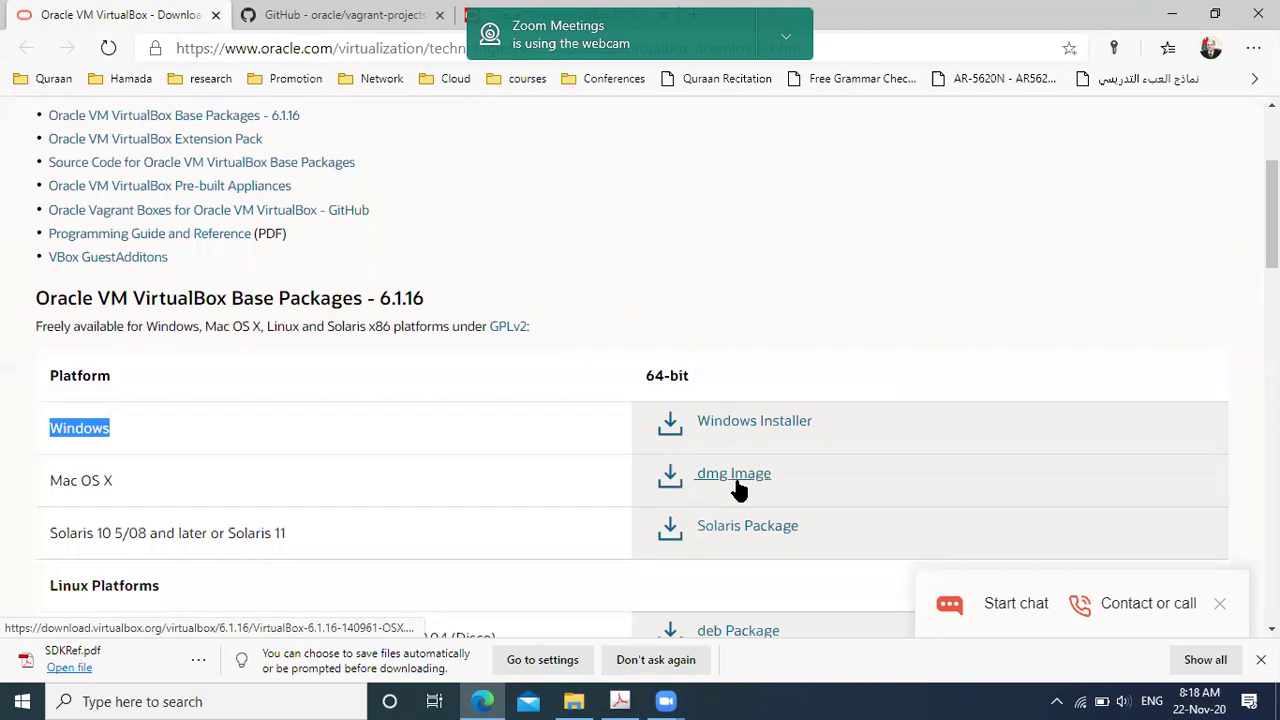
pyautogui.scroll(-1, 650, 458)
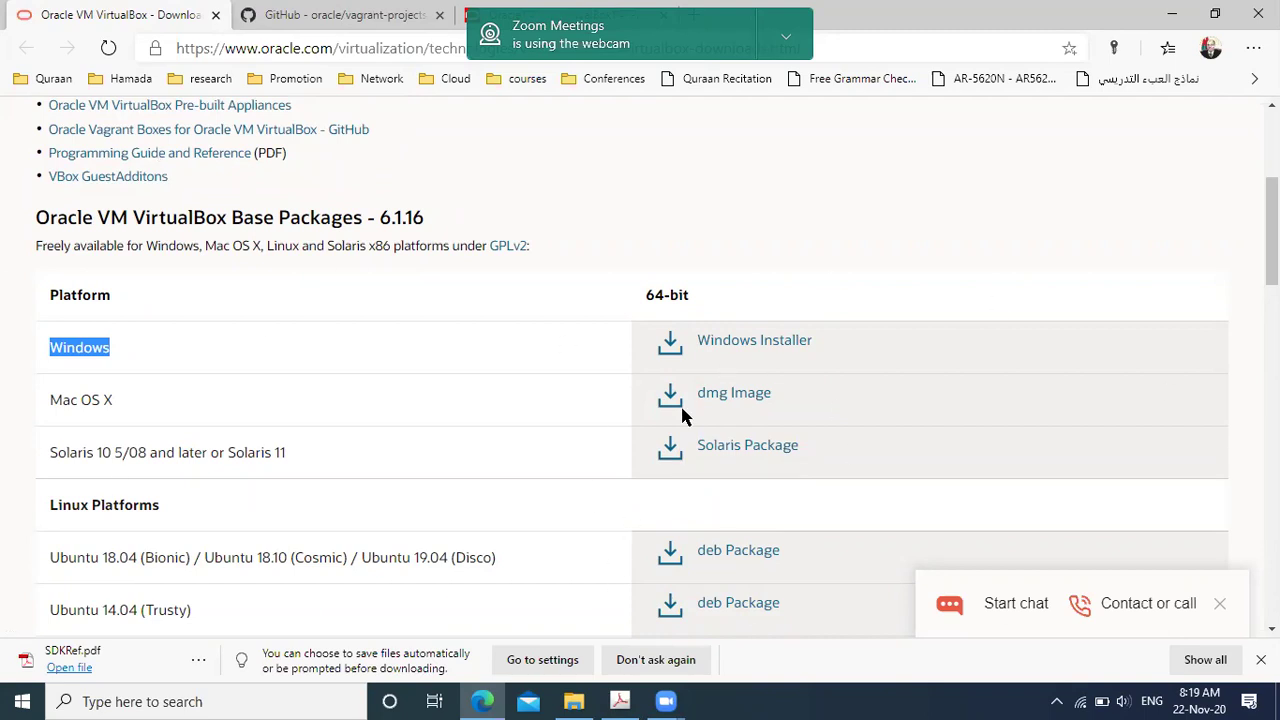
pyautogui.scroll(3, 746, 413)
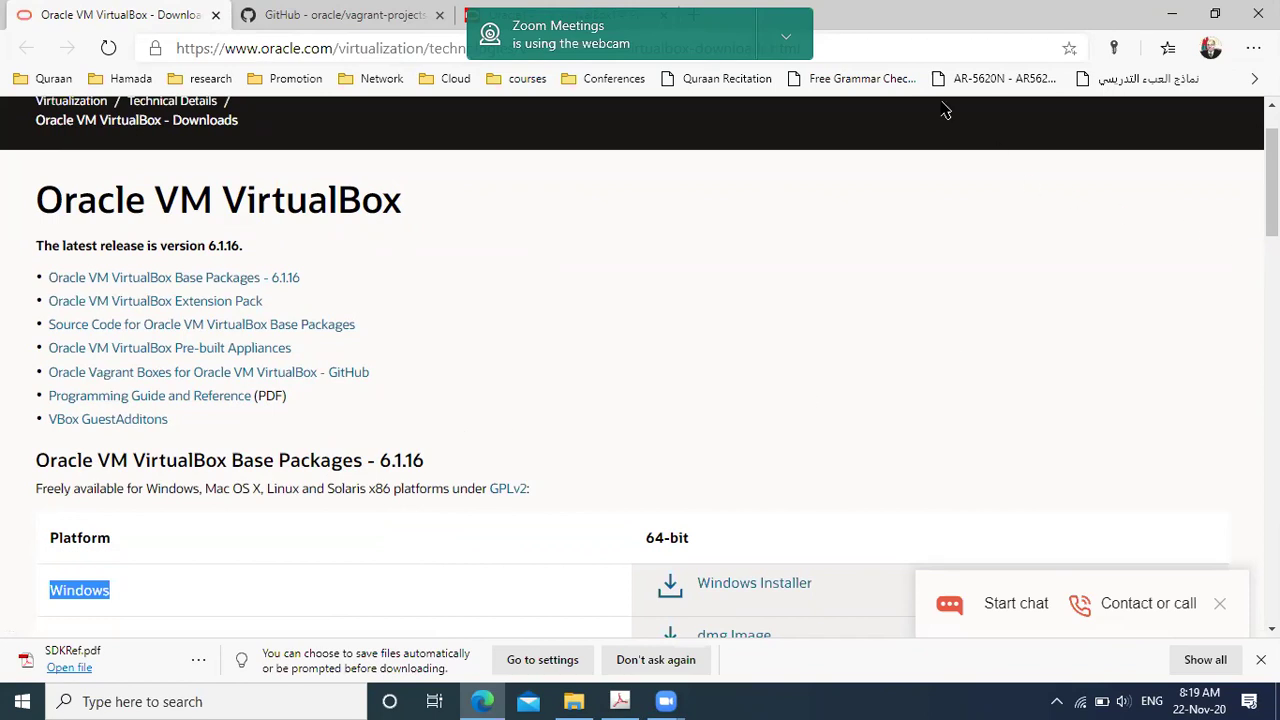
pyautogui.click(1172, 14)
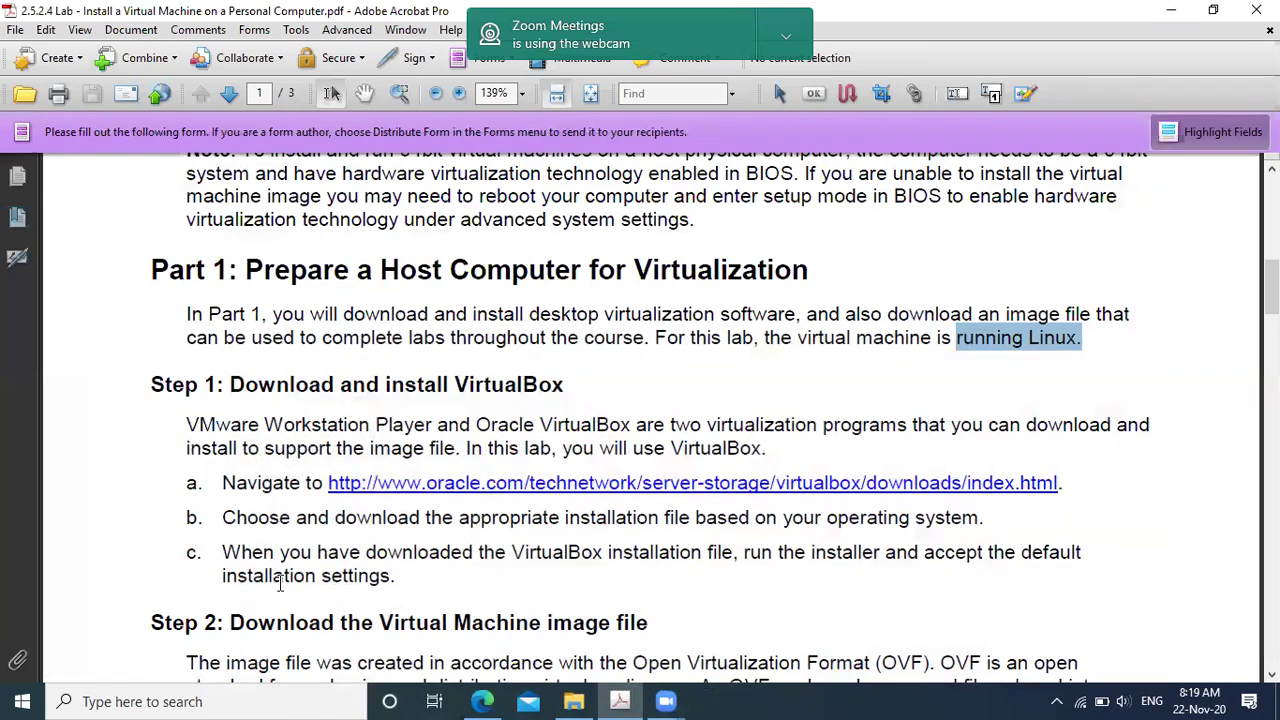
# Search Windows for "vir", launch Oracle VM VirtualBox, and minimize its manager window to return to the lab document.
pyautogui.scroll(-2, 470, 542)
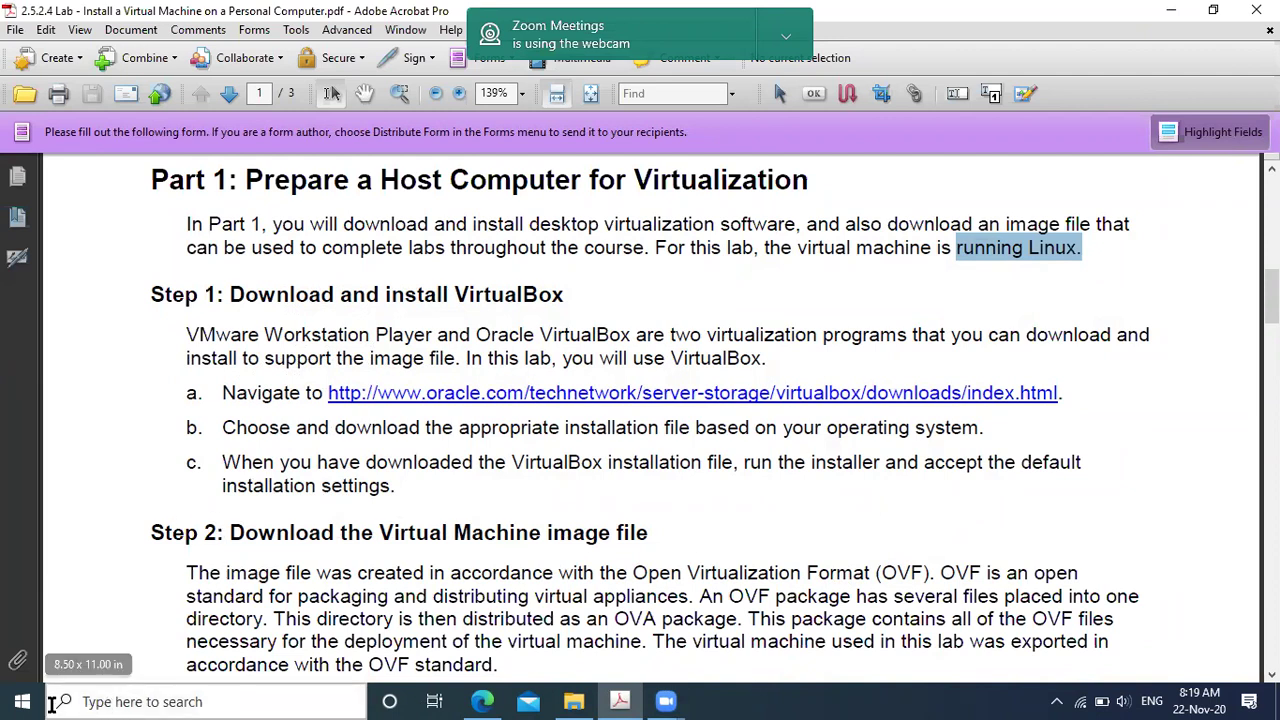
pyautogui.click(18, 700)
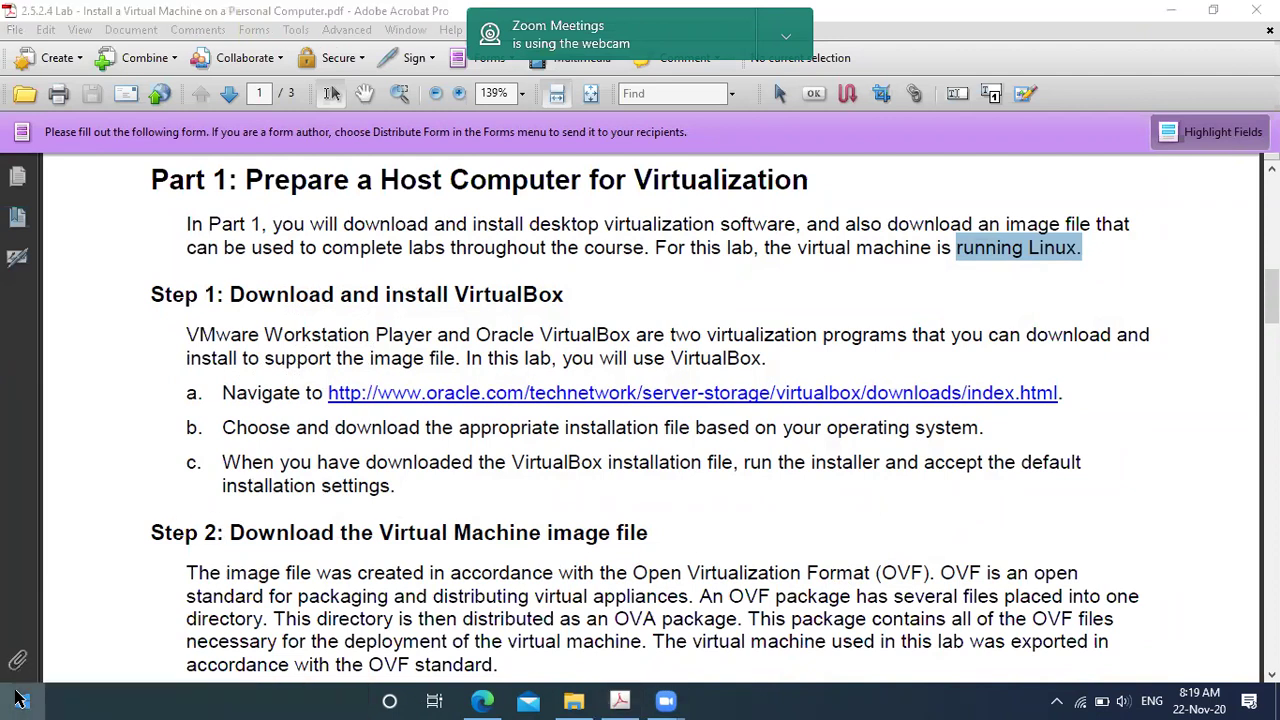
pyautogui.write('v')
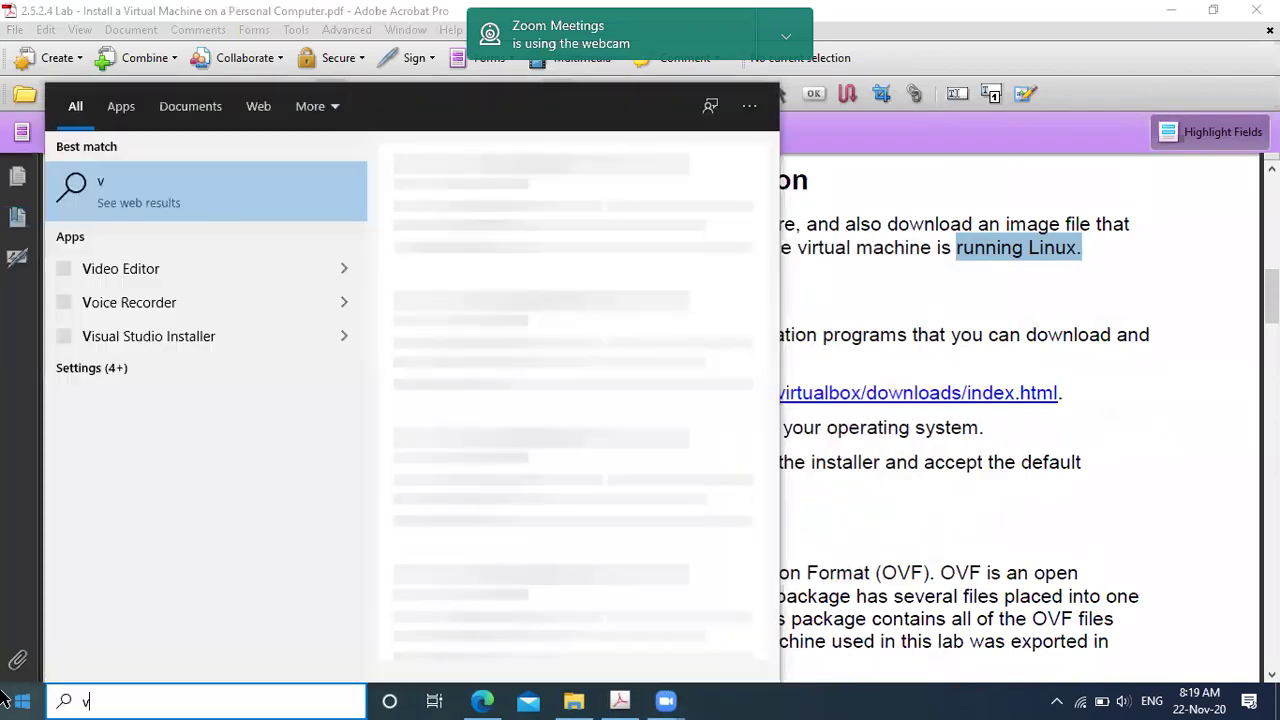
pyautogui.write('ir')
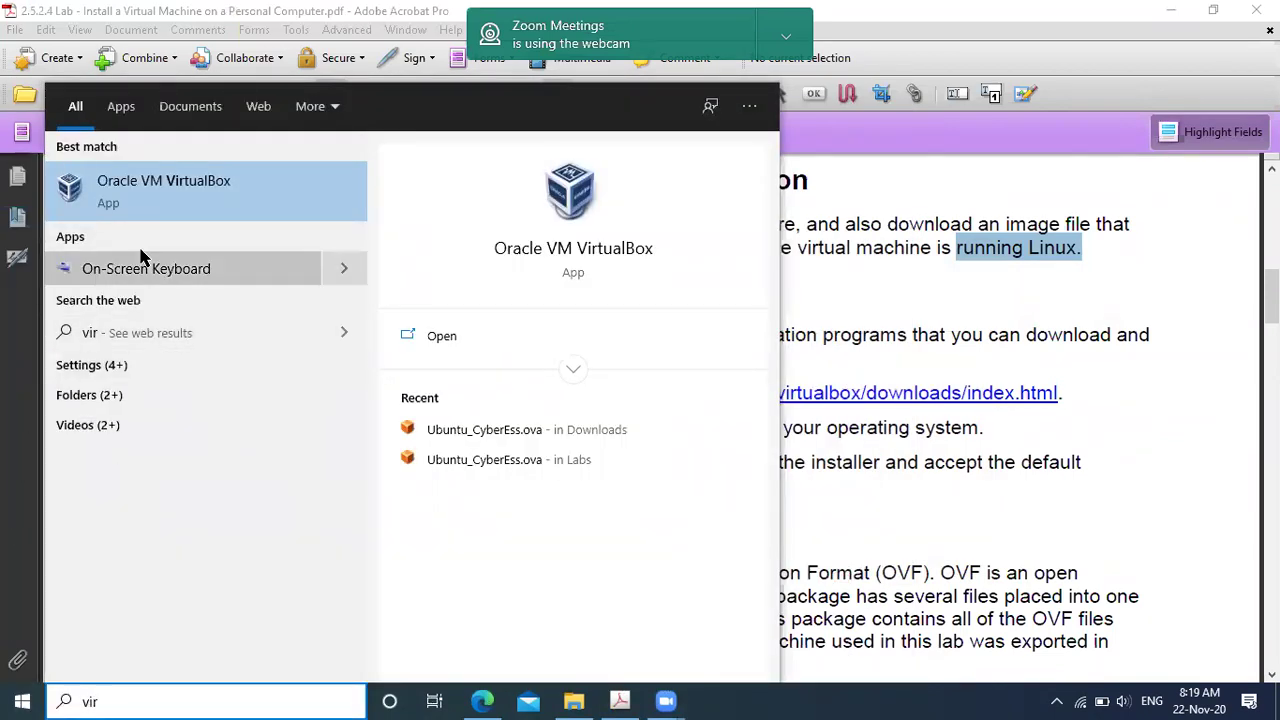
pyautogui.click(162, 186)
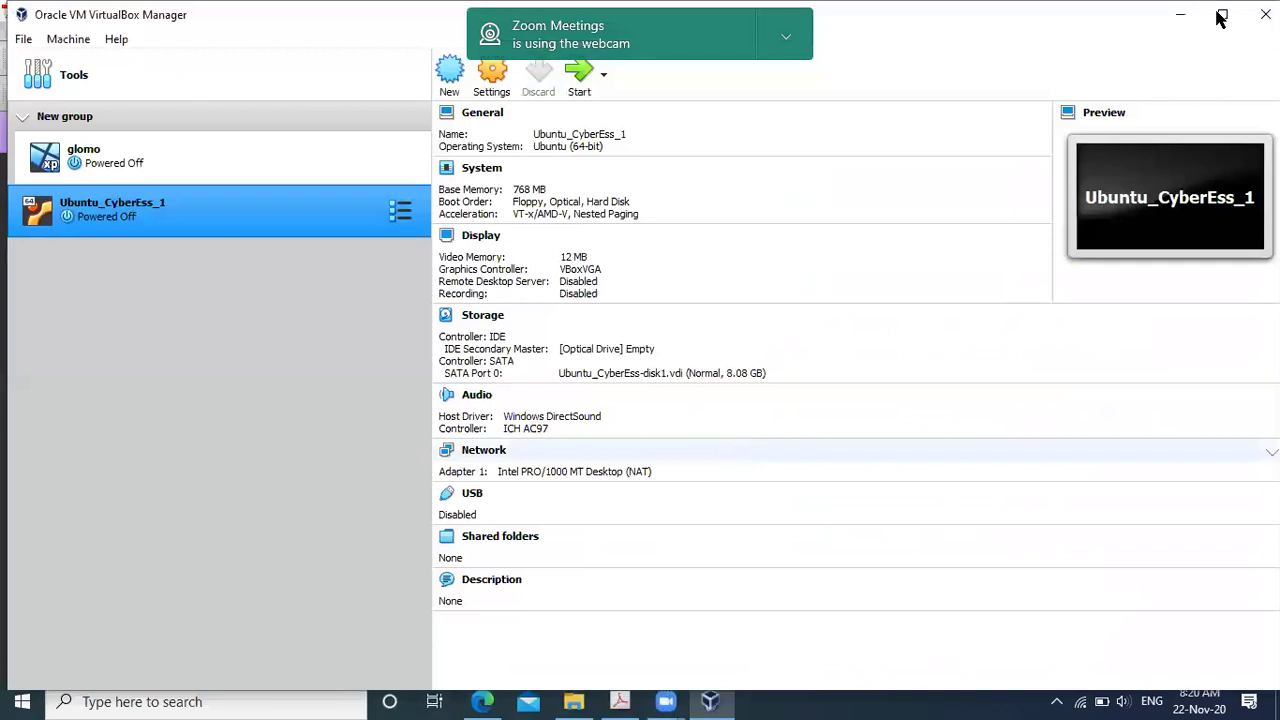
pyautogui.click(1180, 14)
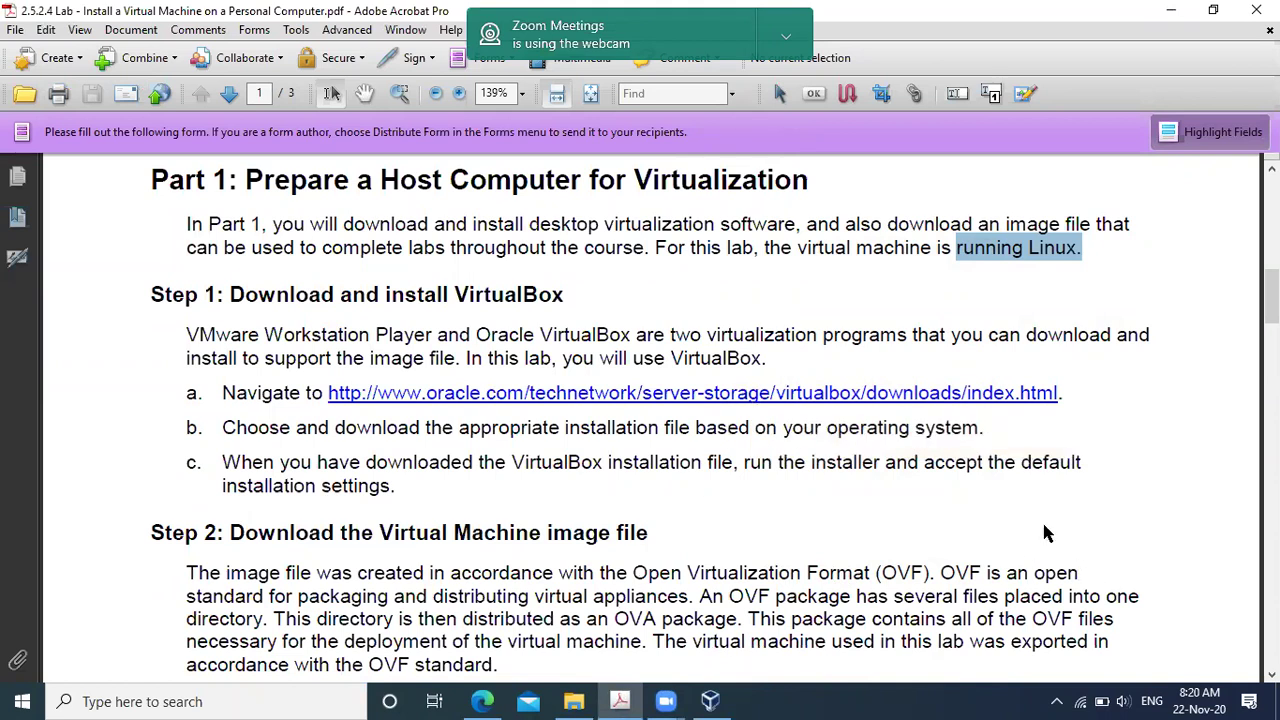
# Select "OVF" at the start of the second sentence under Step 2, Download the Virtual Machine image file.
pyautogui.scroll(-3, 508, 530)
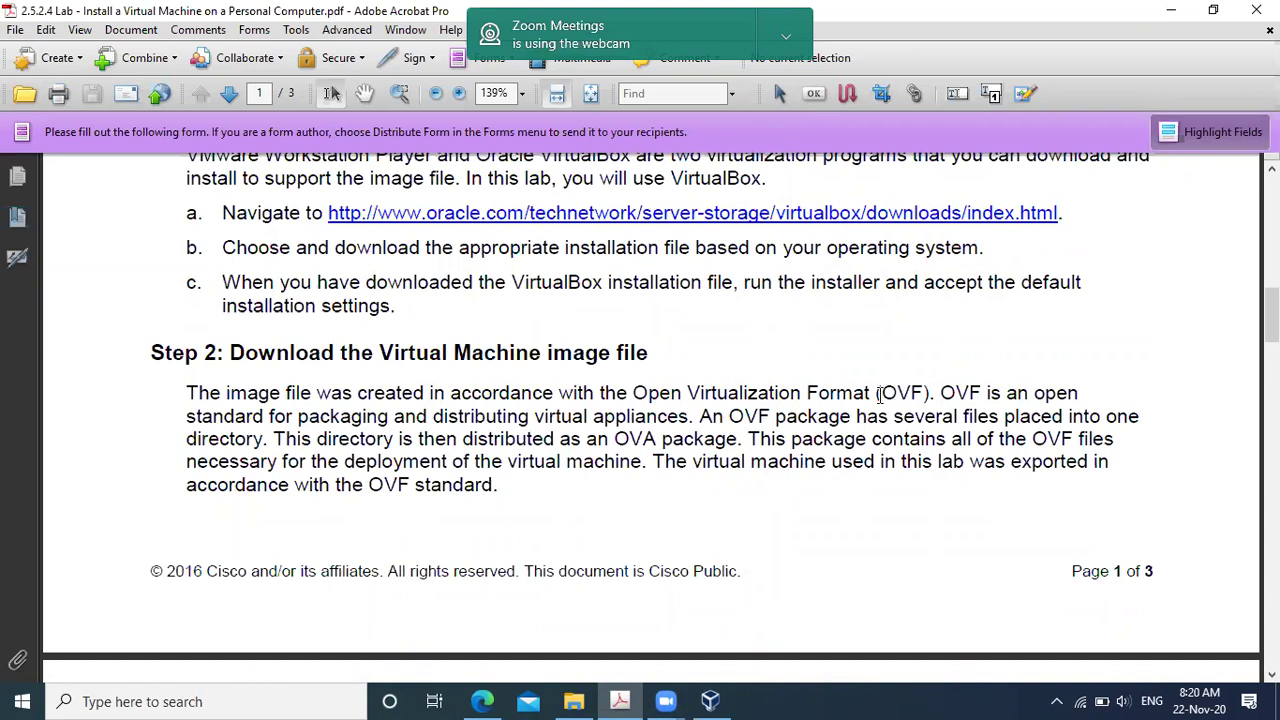
pyautogui.moveTo(940, 393); pyautogui.dragTo(976, 391)
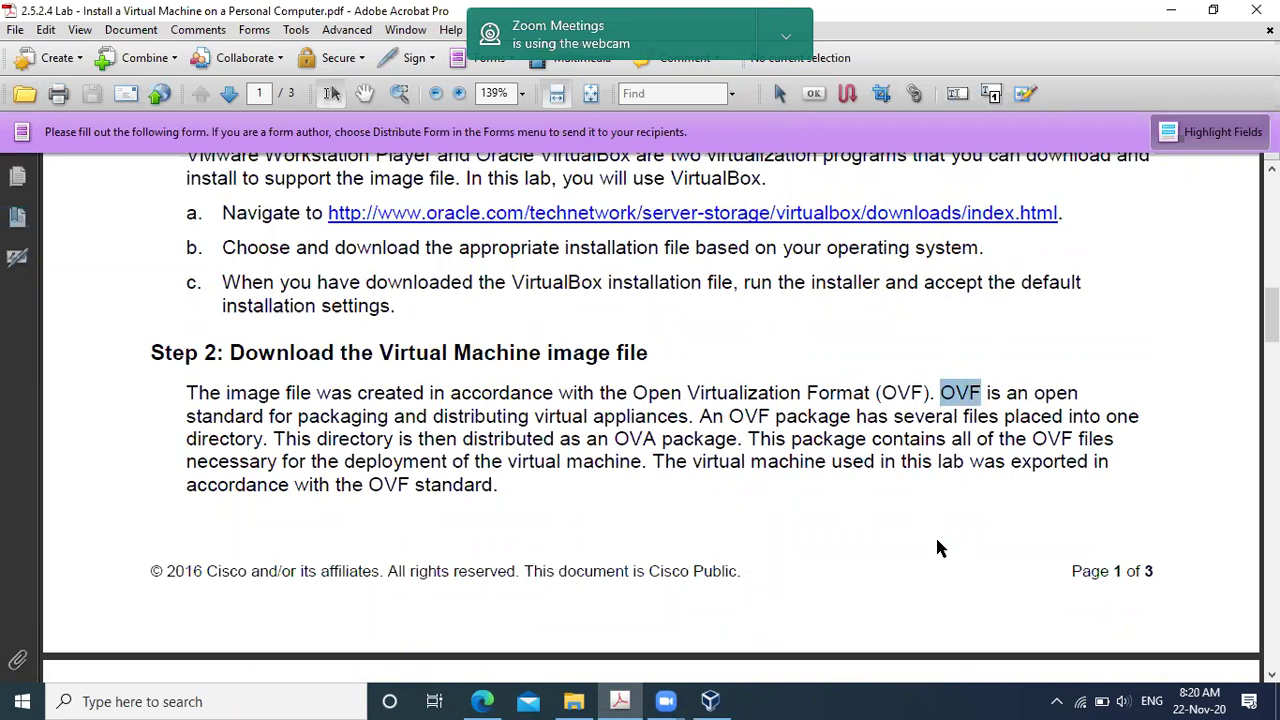
# Start downloading Ubuntu_CyberEss.ova from the lab's image file link, allowing the document to connect to the site.
pyautogui.scroll(-3, 935, 540)
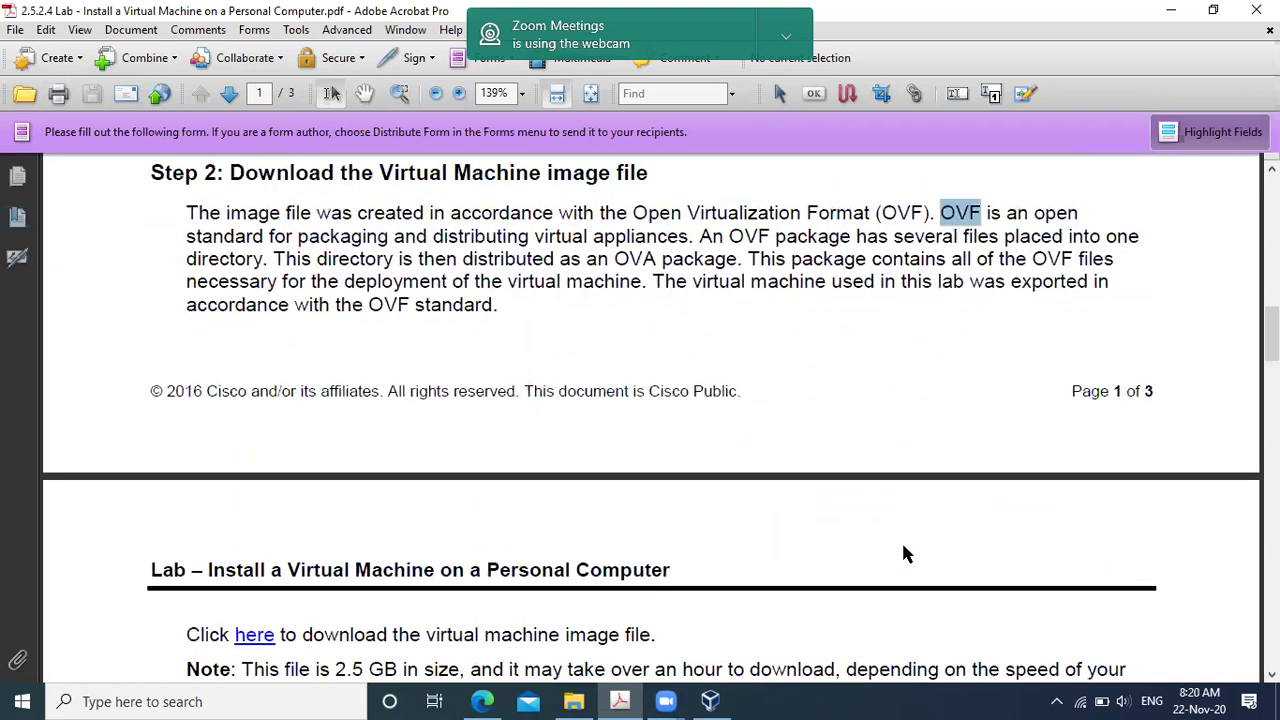
pyautogui.scroll(-5, 900, 540)
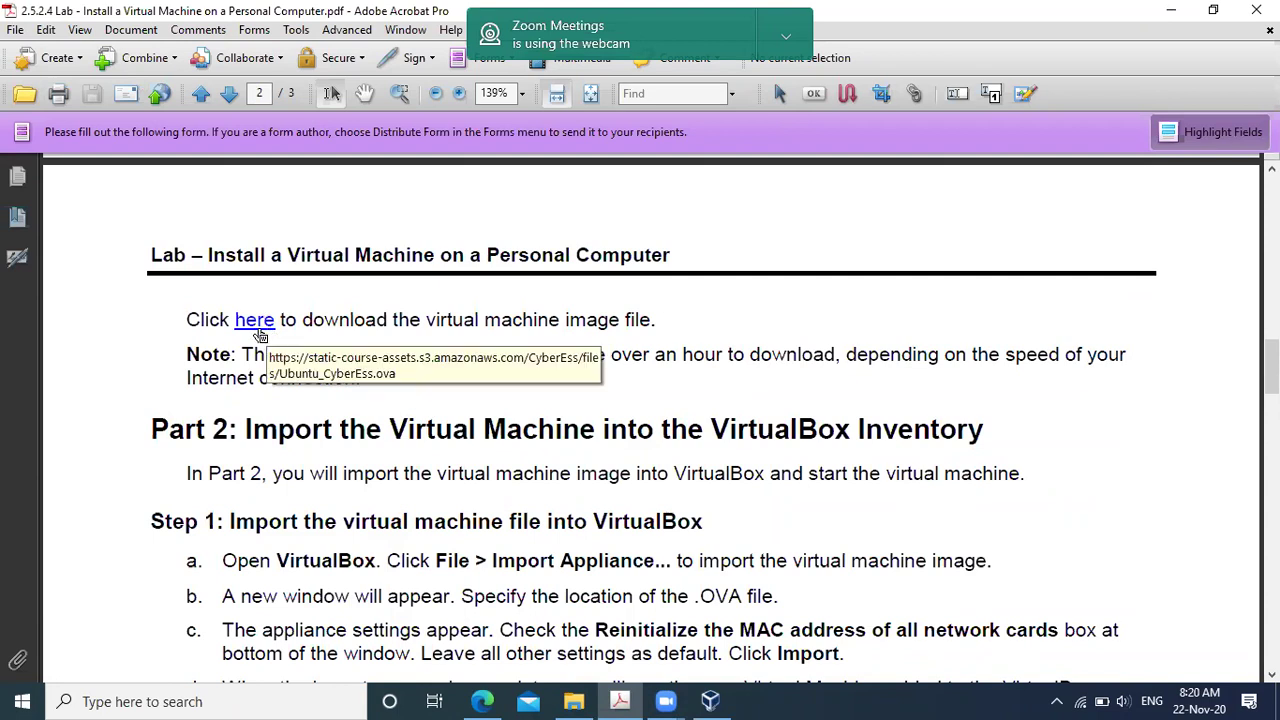
pyautogui.click(256, 322)
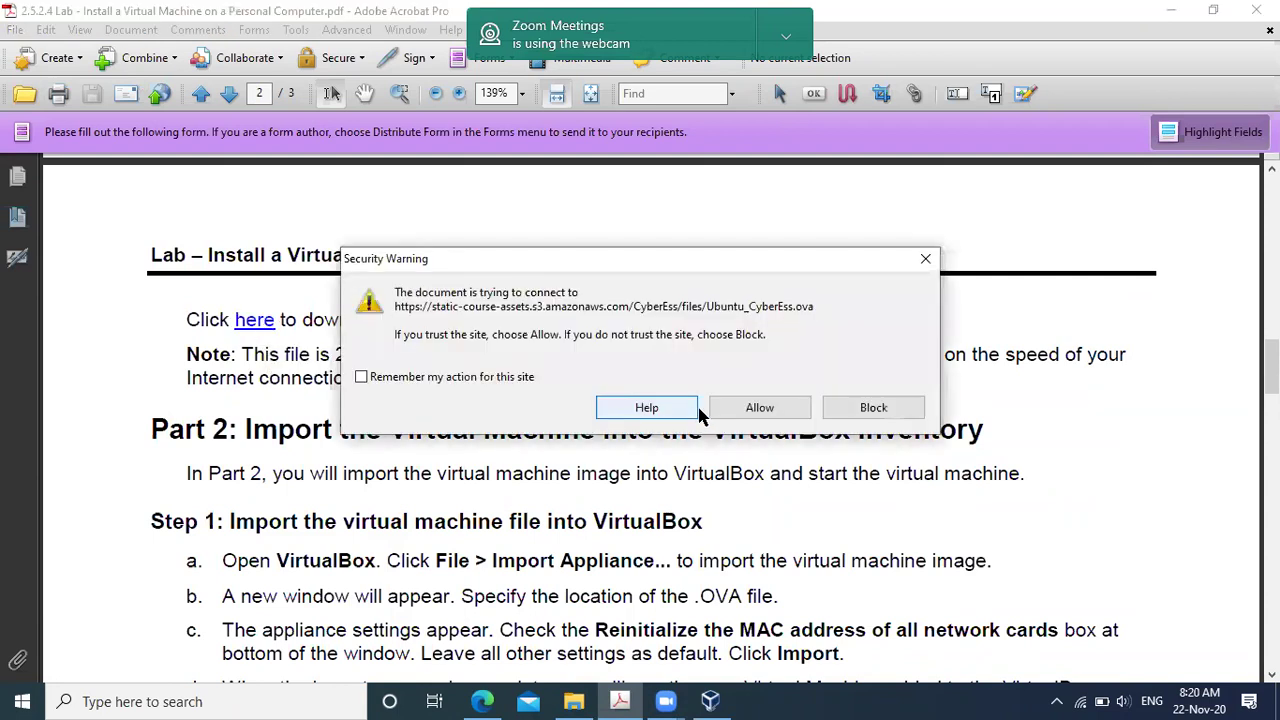
pyautogui.click(733, 410)
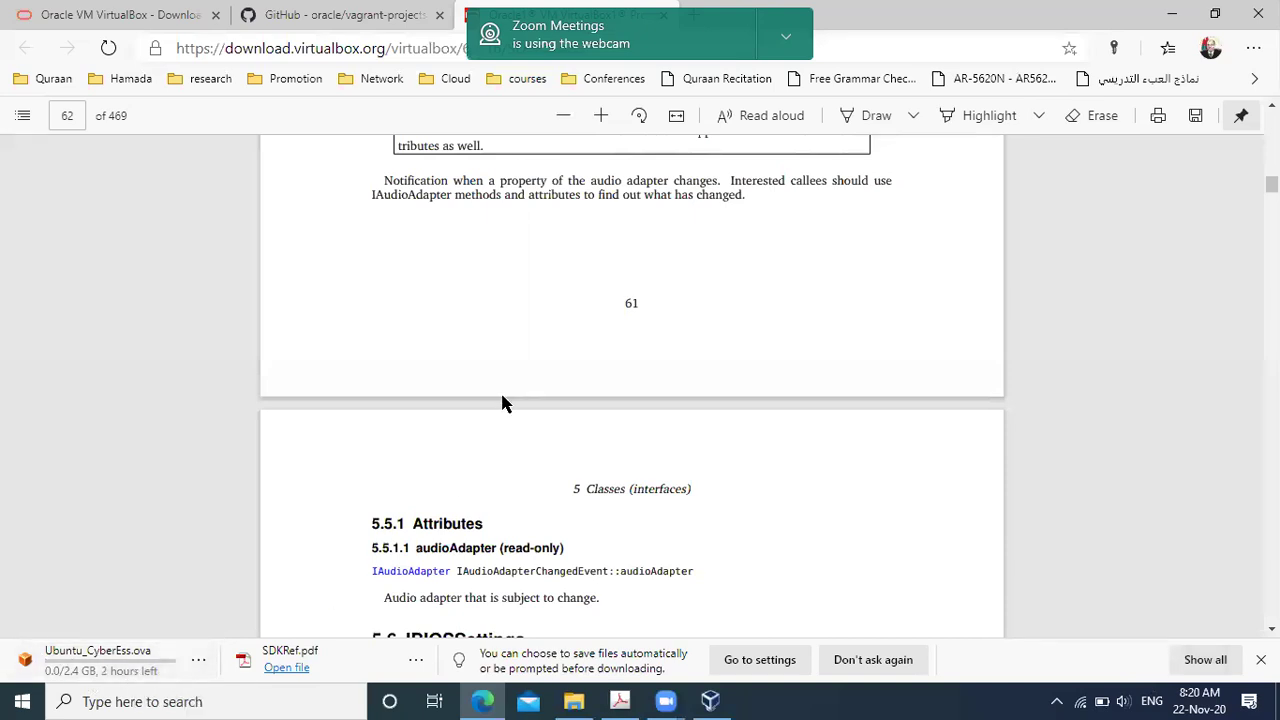
# Switch to the Oracle VM VirtualBox downloads page, close the GitHub page, and dismiss the chat offer.
pyautogui.click(90, 18)
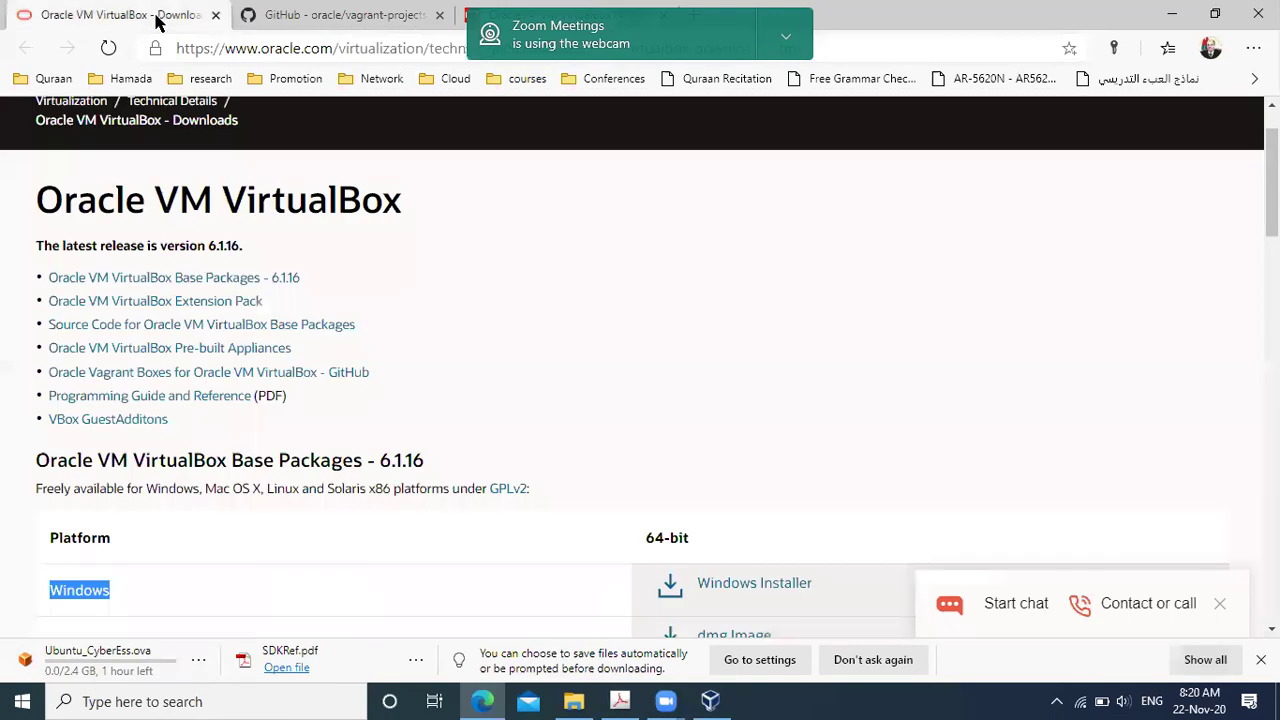
pyautogui.middleClick(327, 22)
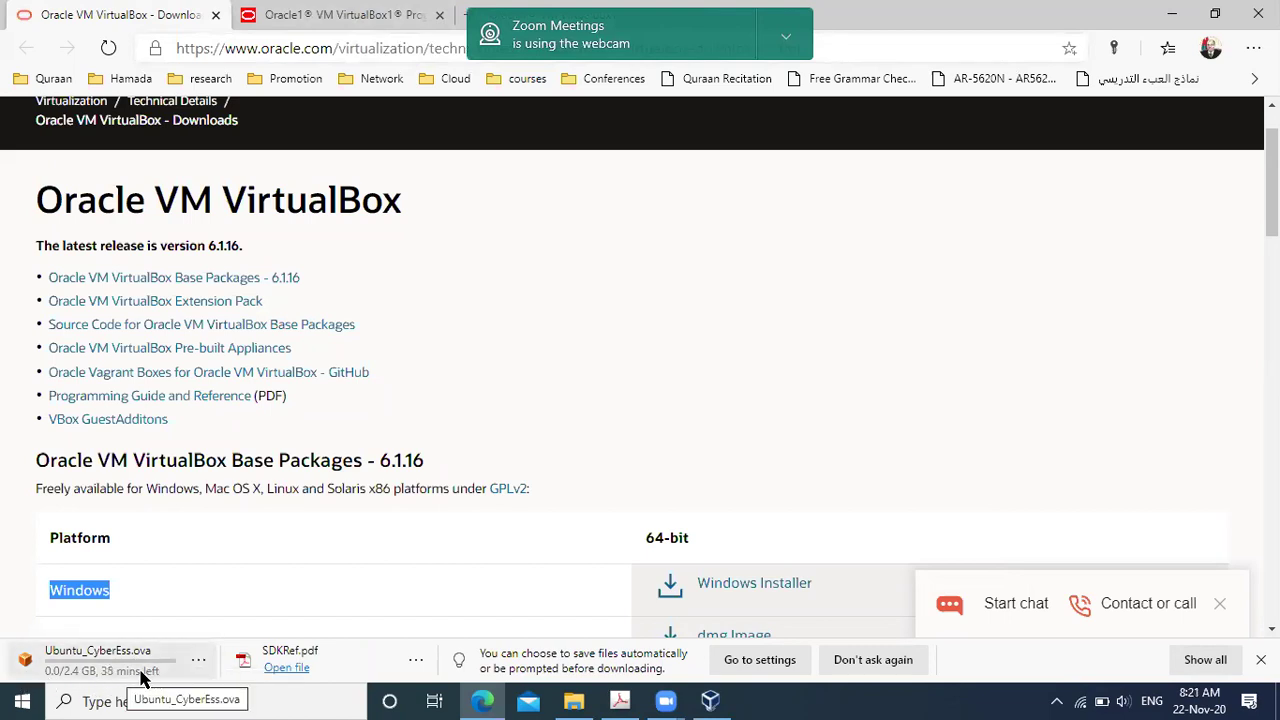
pyautogui.click(1222, 605)
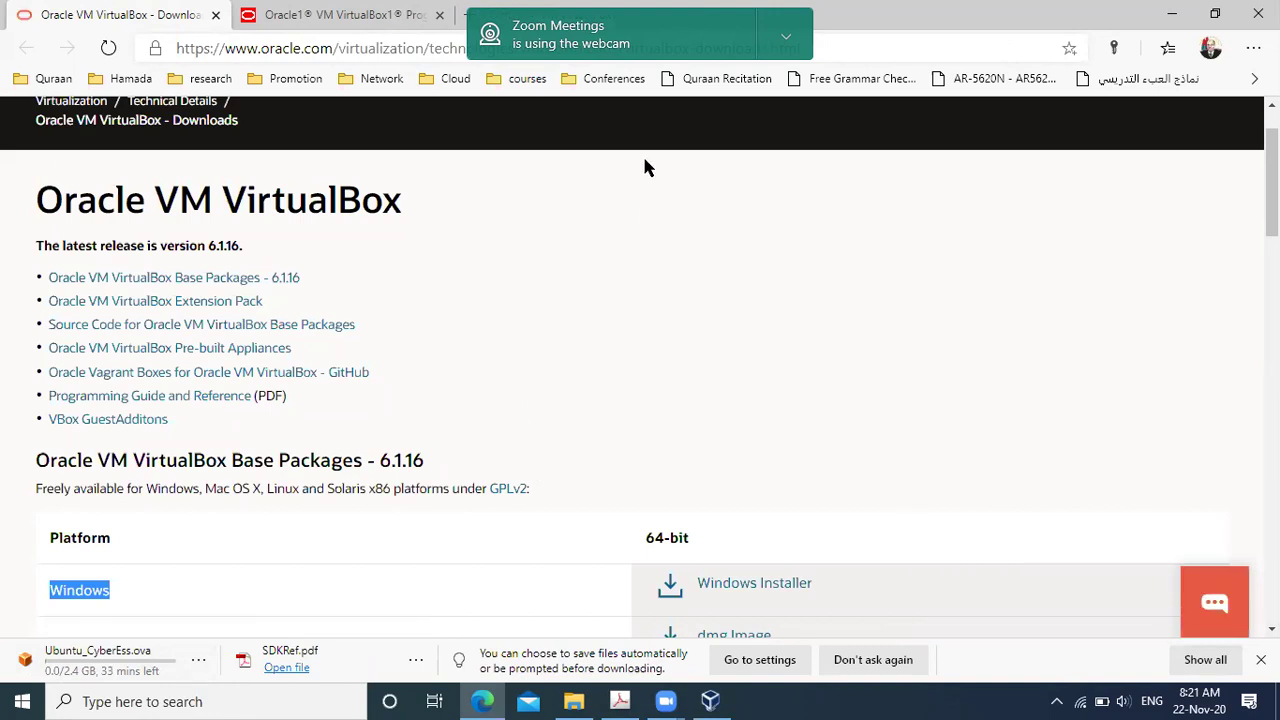
# Cancel the Ubuntu_CyberEss.ova download and return to the lab document.
pyautogui.click(200, 660)
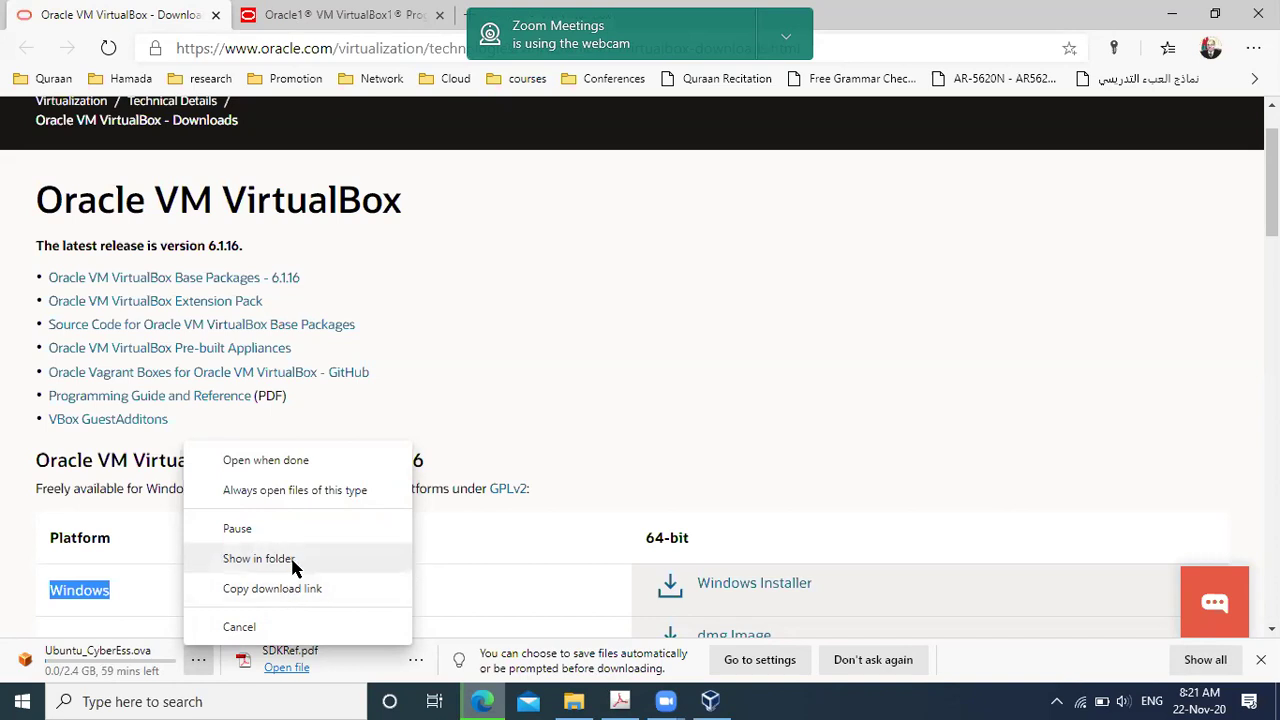
pyautogui.click(264, 624)
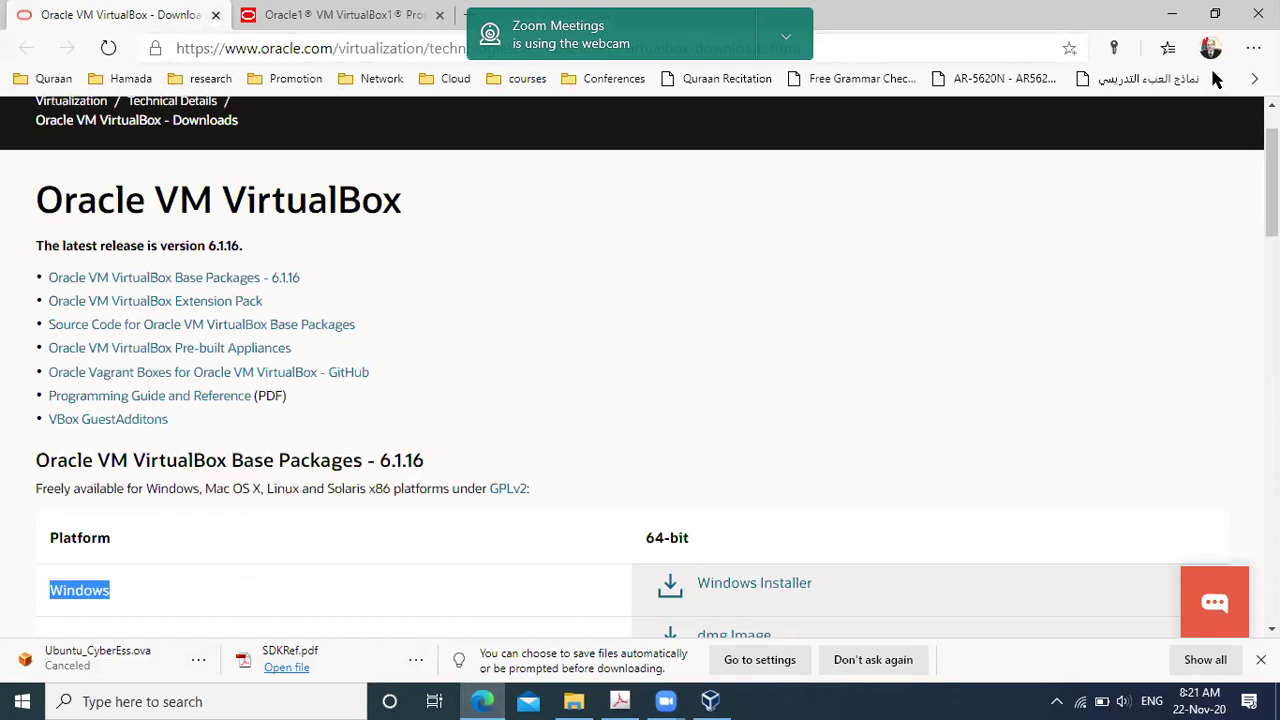
pyautogui.click(1172, 14)
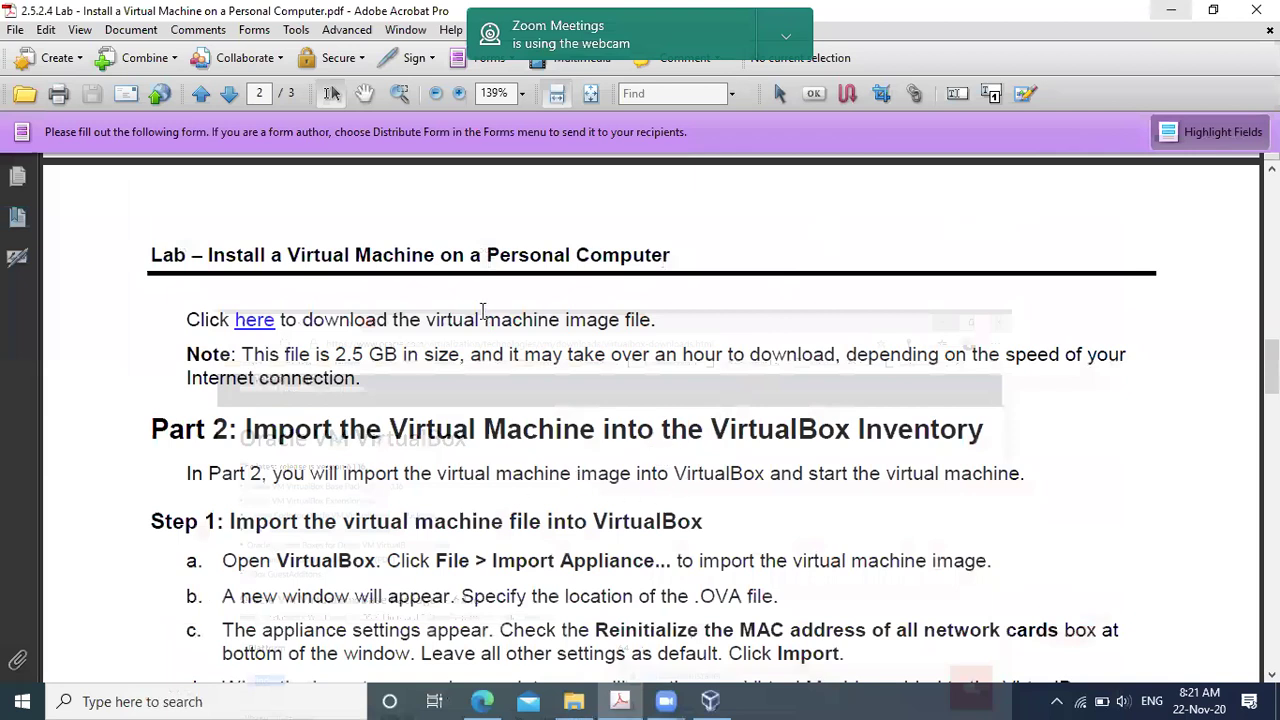
# Select the Part 2, Step 1 heading text "Import the virtual machine file into VirtualBox".
pyautogui.scroll(-3, 483, 311)
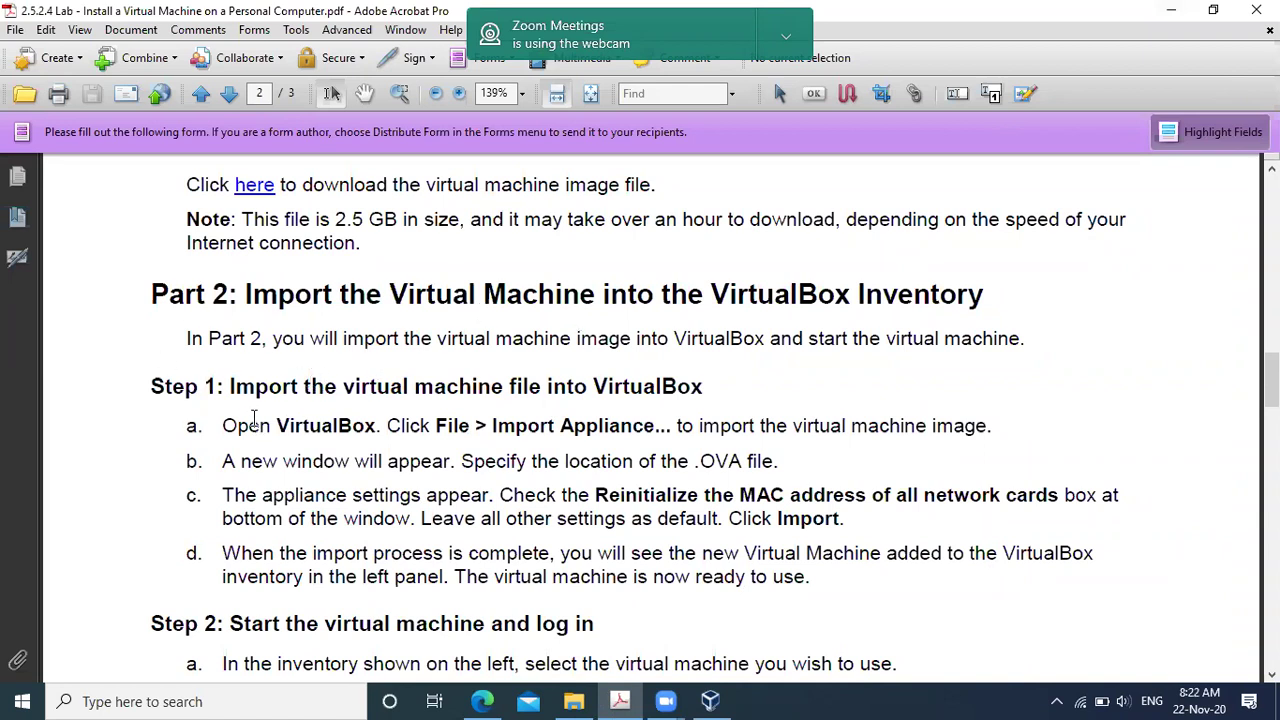
pyautogui.moveTo(229, 386); pyautogui.dragTo(694, 375)
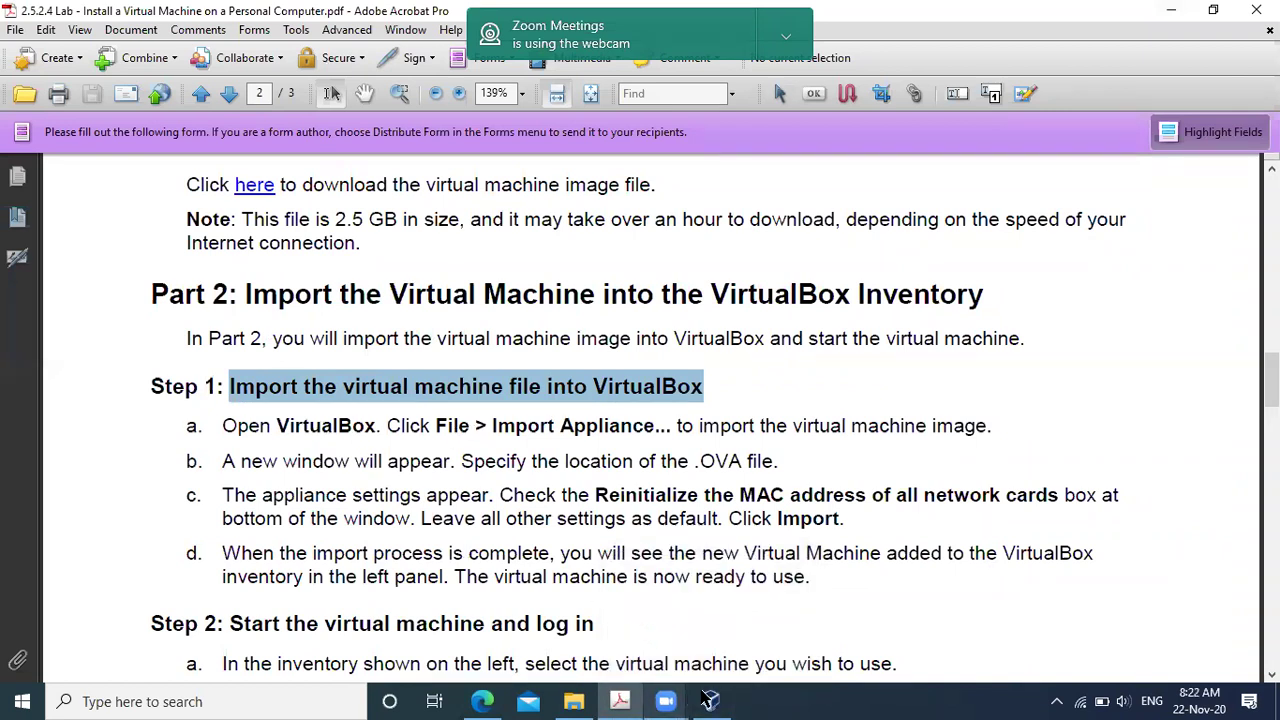
# Switch to VirtualBox Manager, locate the Import Appliance command, and go back to the lab instructions.
pyautogui.click(710, 701)
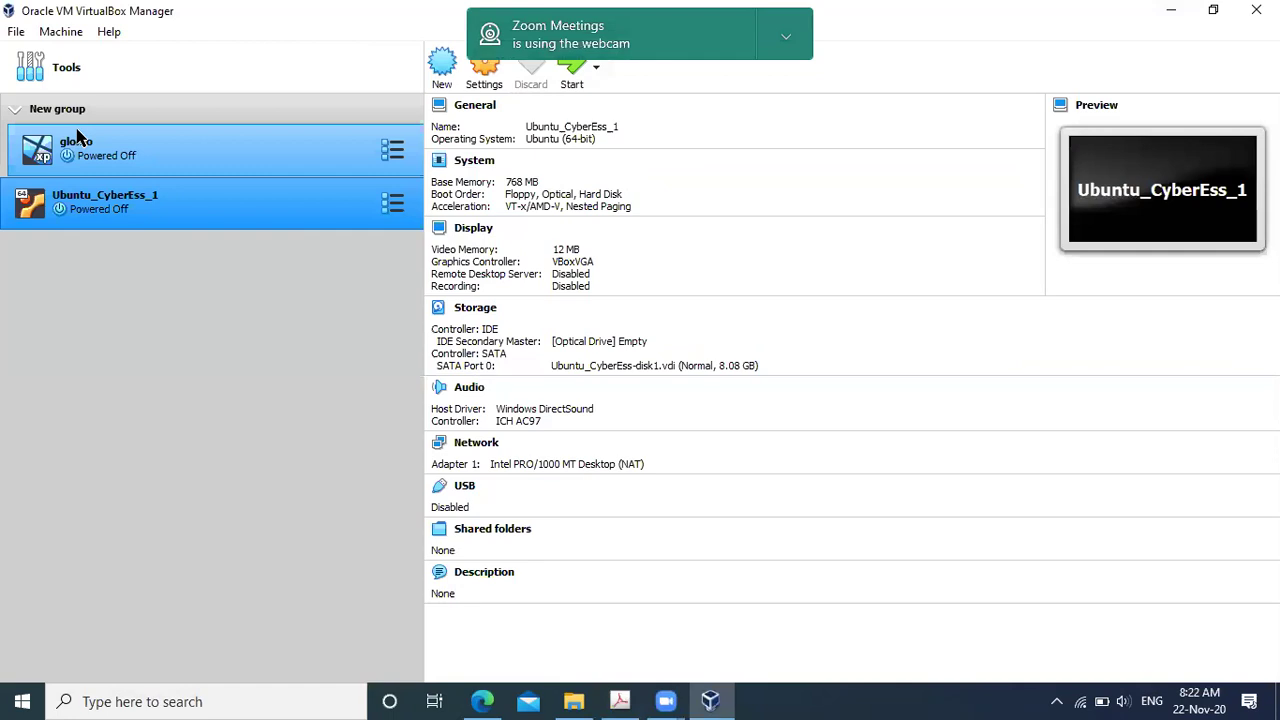
pyautogui.click(14, 34)
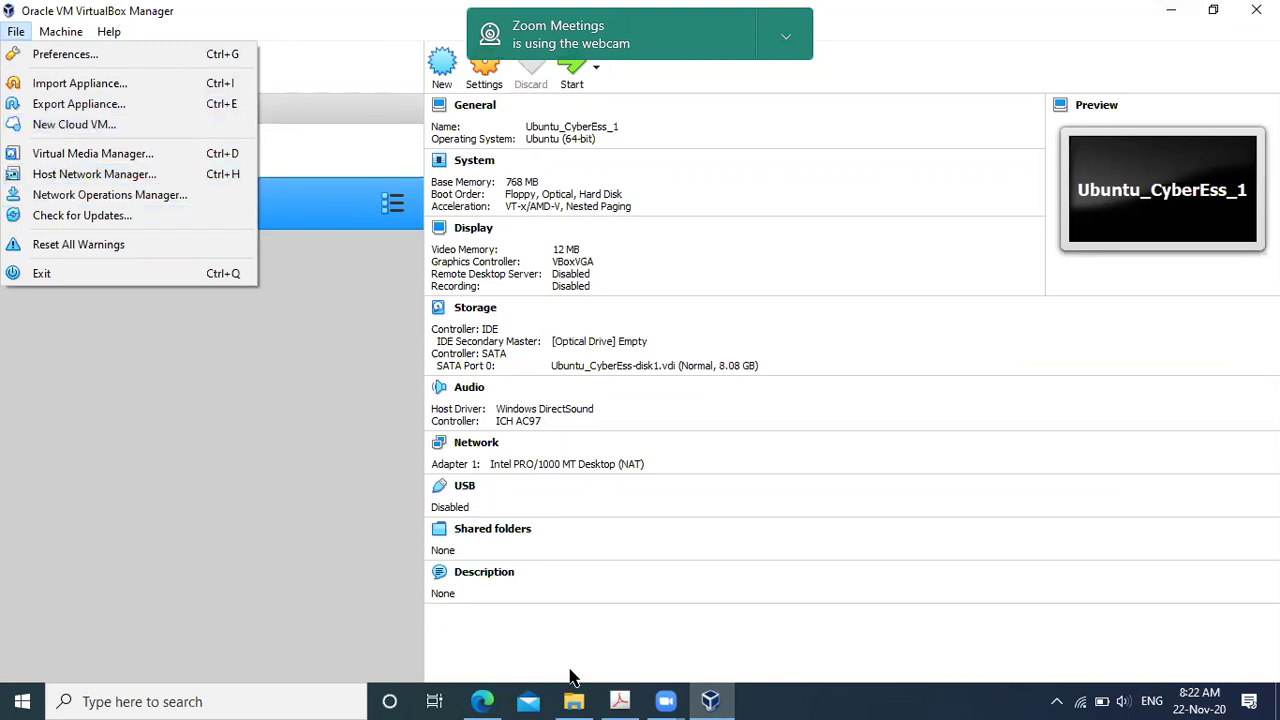
pyautogui.click(619, 701)
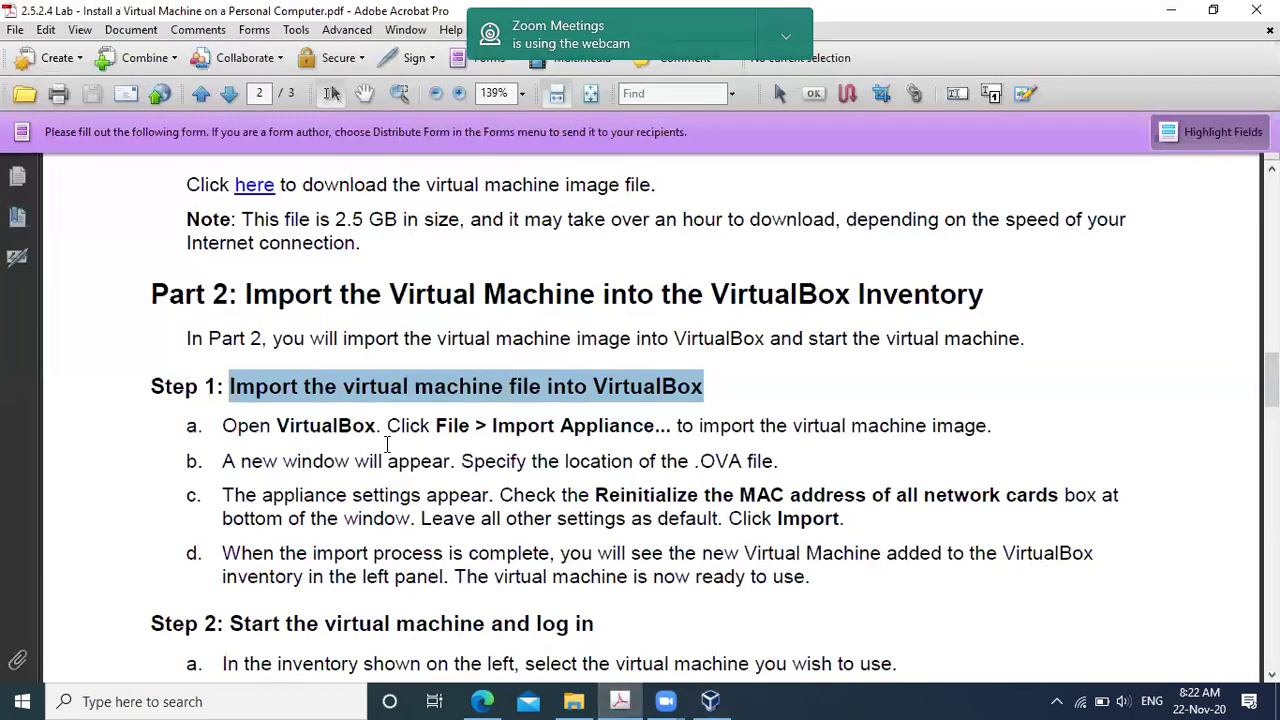
# Highlight "Import Appliance" in the lab instructions, switch to VirtualBox Manager, and open the Import Virtual Appliance wizard.
pyautogui.moveTo(491, 425); pyautogui.dragTo(601, 430)
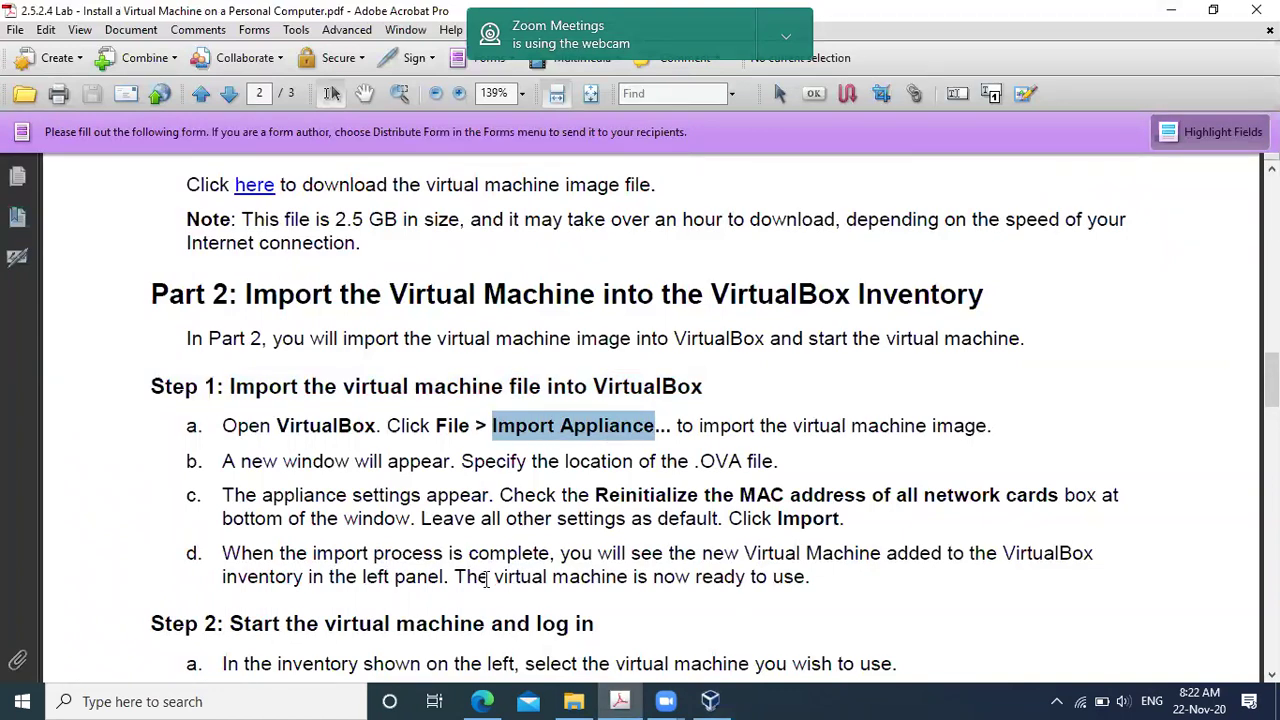
pyautogui.click(710, 701)
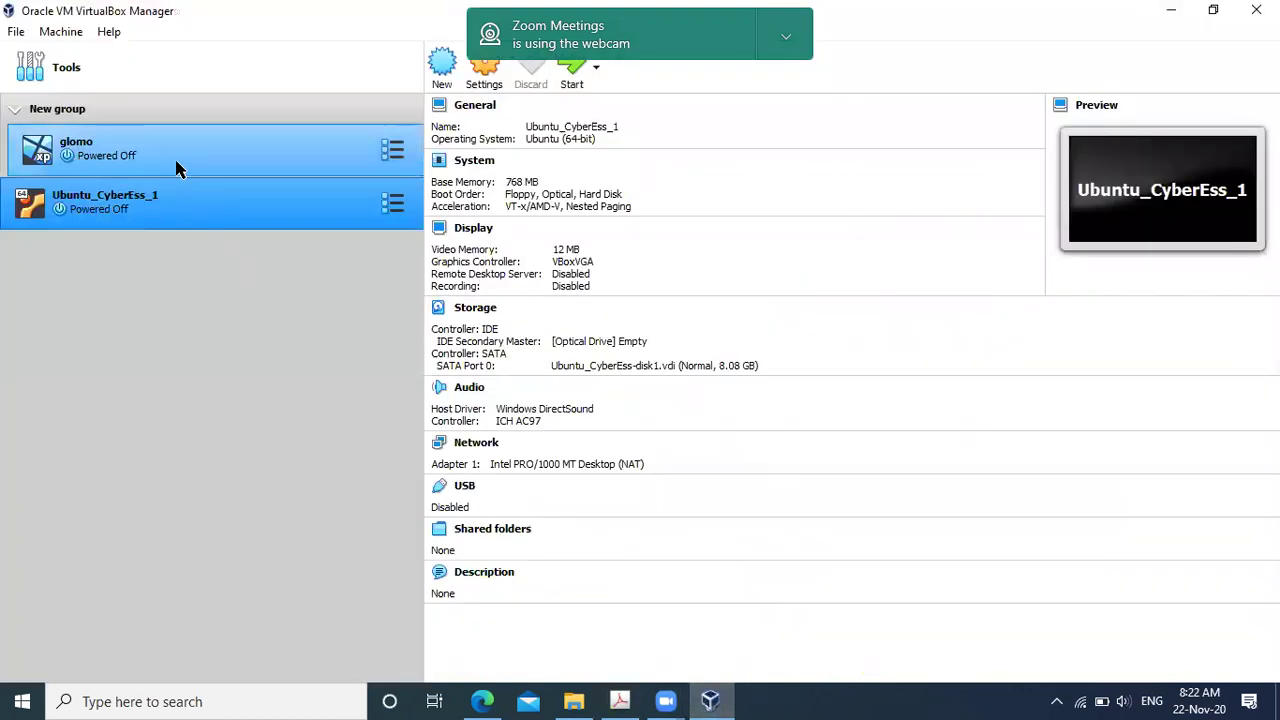
pyautogui.click(16, 31)
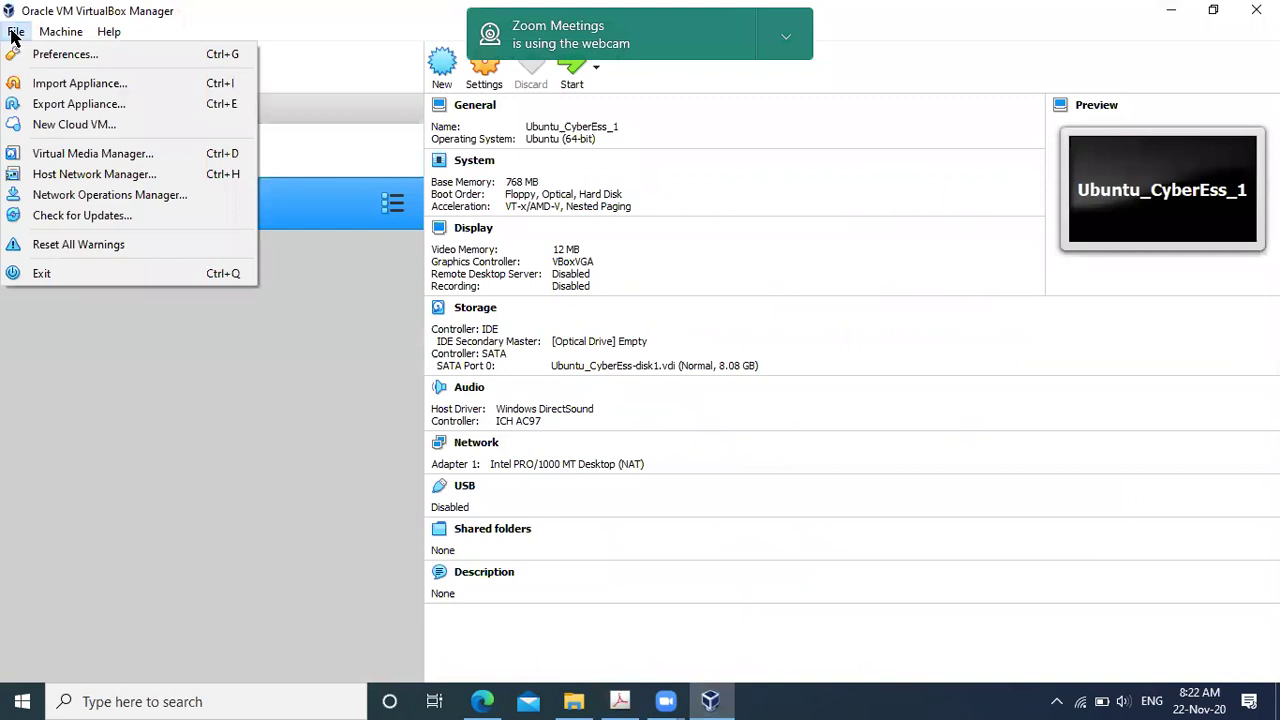
pyautogui.click(38, 86)
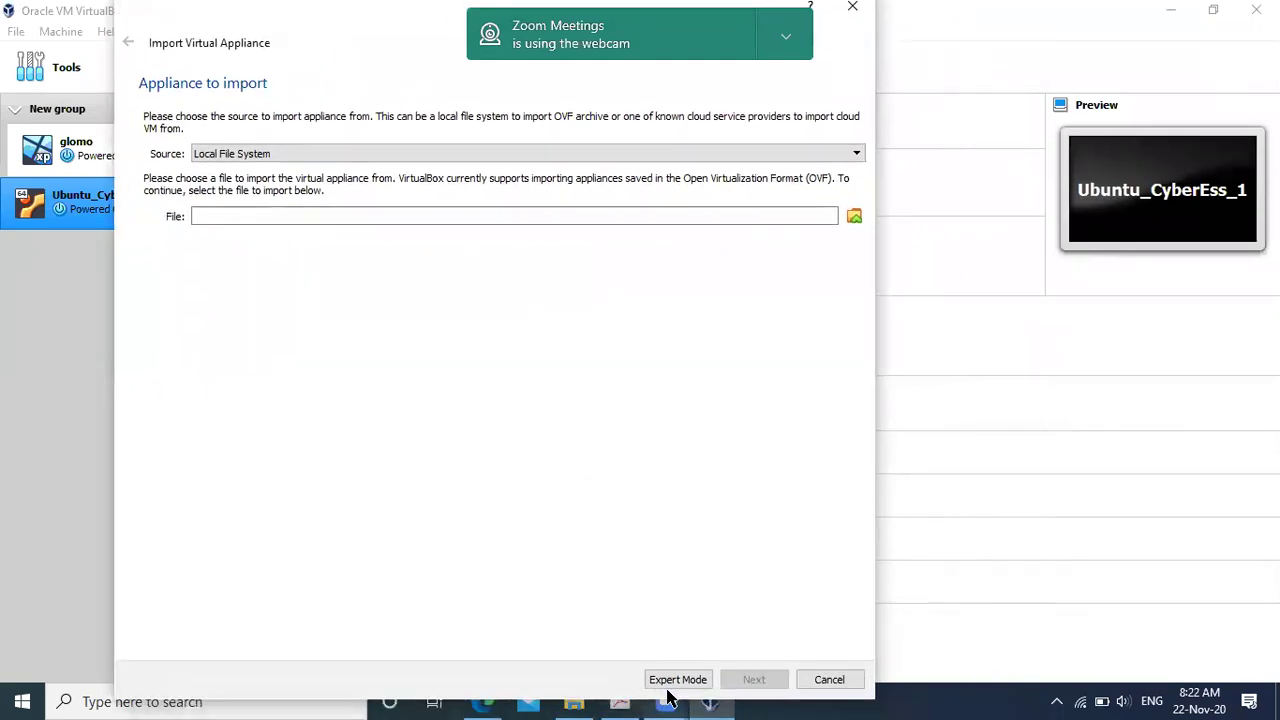
# Return to the lab document, highlight ".OVA" in step b, and switch back to the import wizard.
pyautogui.click(620, 700)
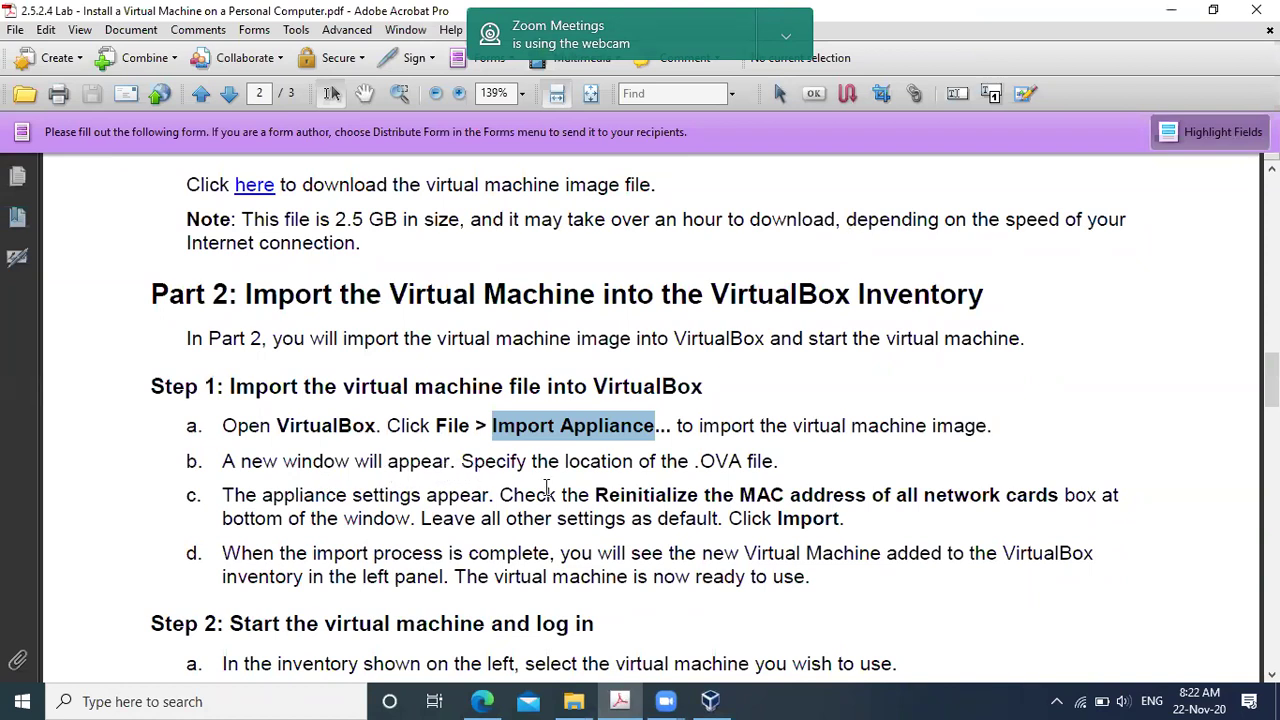
pyautogui.moveTo(694, 462); pyautogui.dragTo(744, 466)
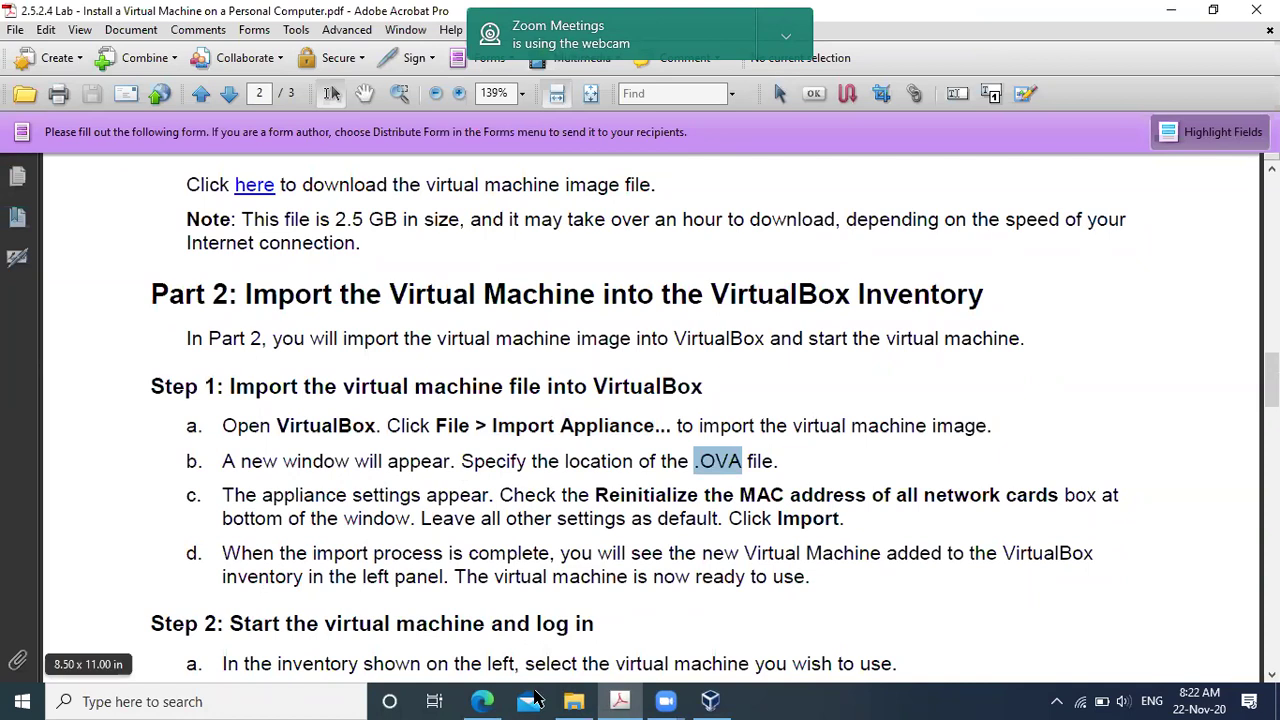
pyautogui.click(710, 701)
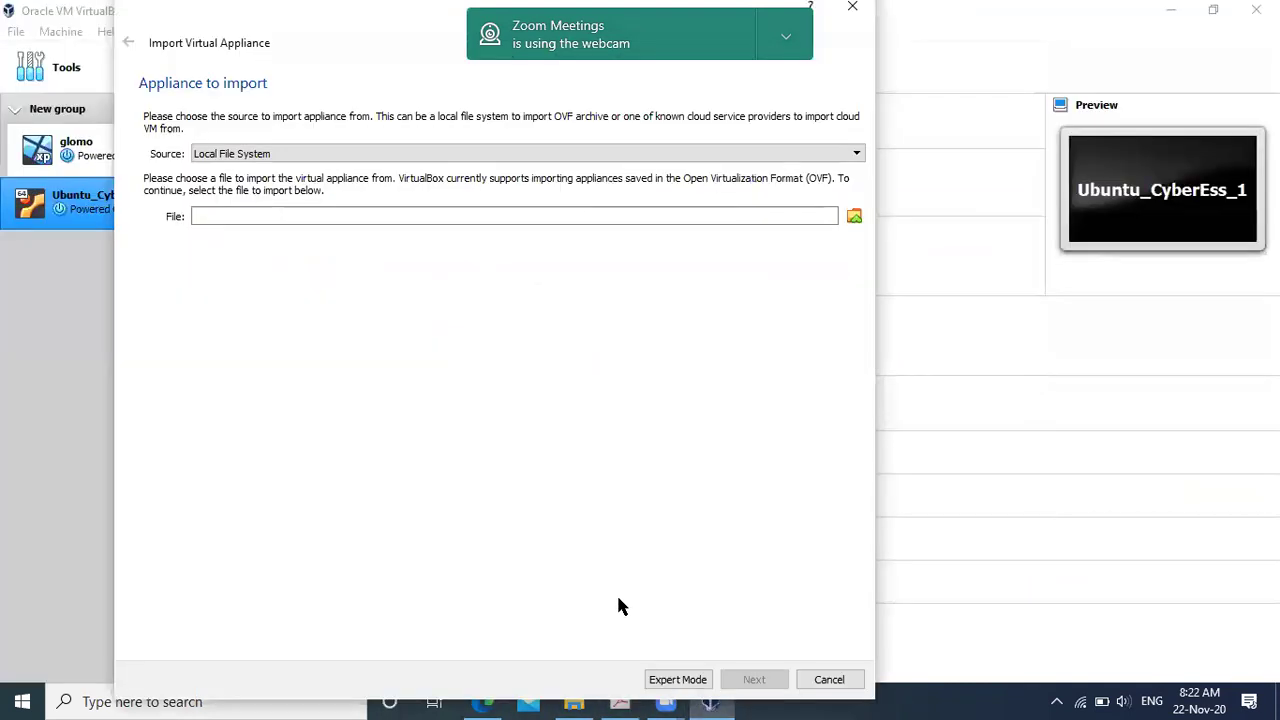
# Choose Ubuntu_CyberEss.ova from C:\Backup\software\Netacad as the appliance file to import.
pyautogui.click(854, 216)
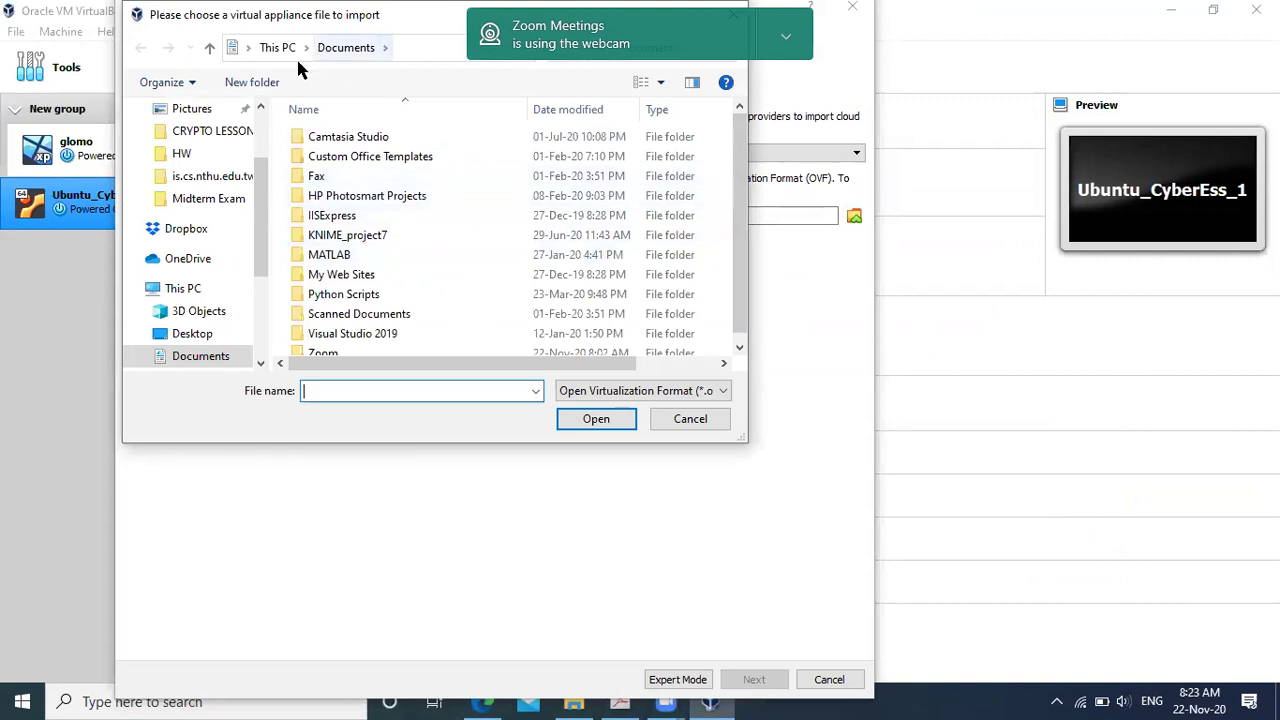
pyautogui.click(190, 290)
pyautogui.scroll(-4, 430, 315)
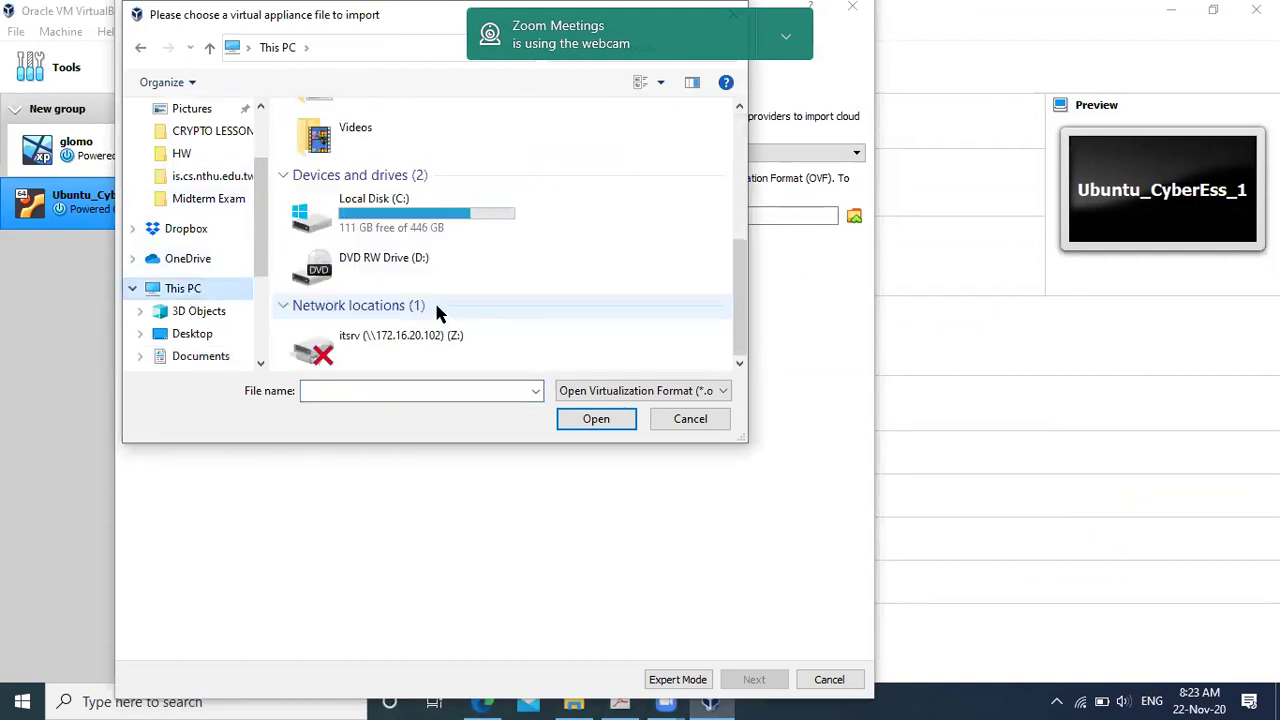
pyautogui.doubleClick(380, 228)
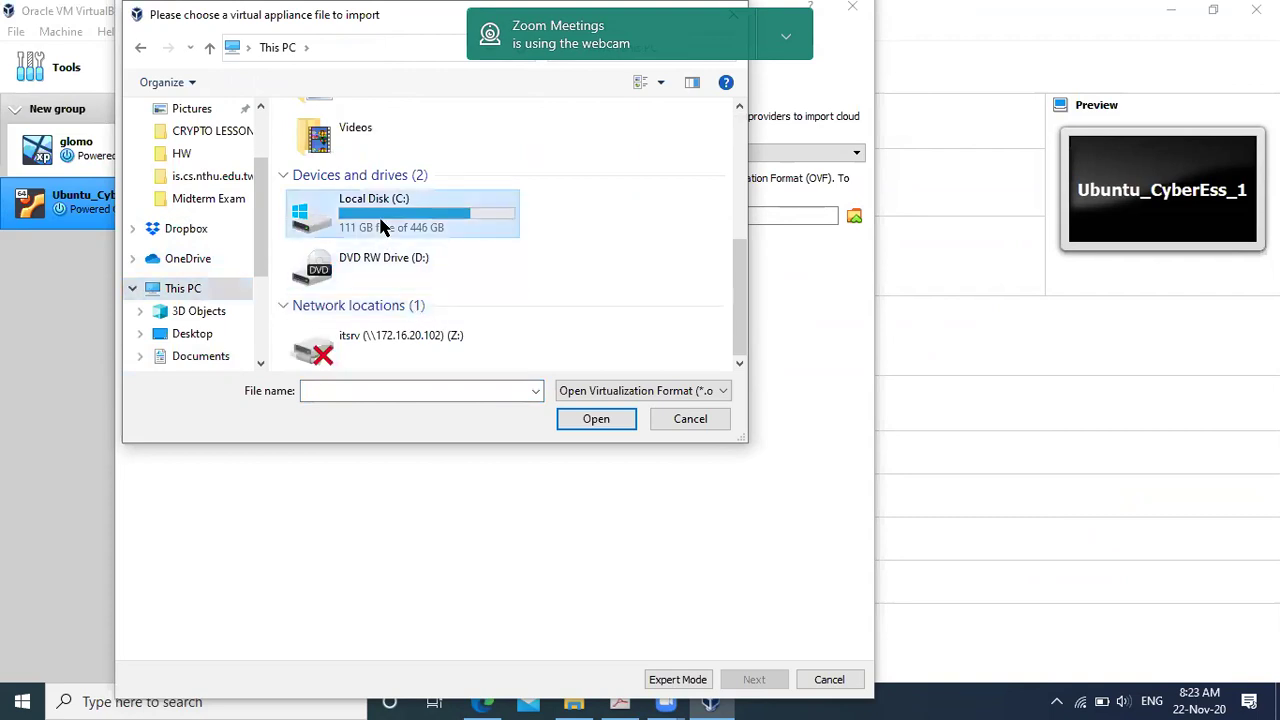
pyautogui.click(369, 218)
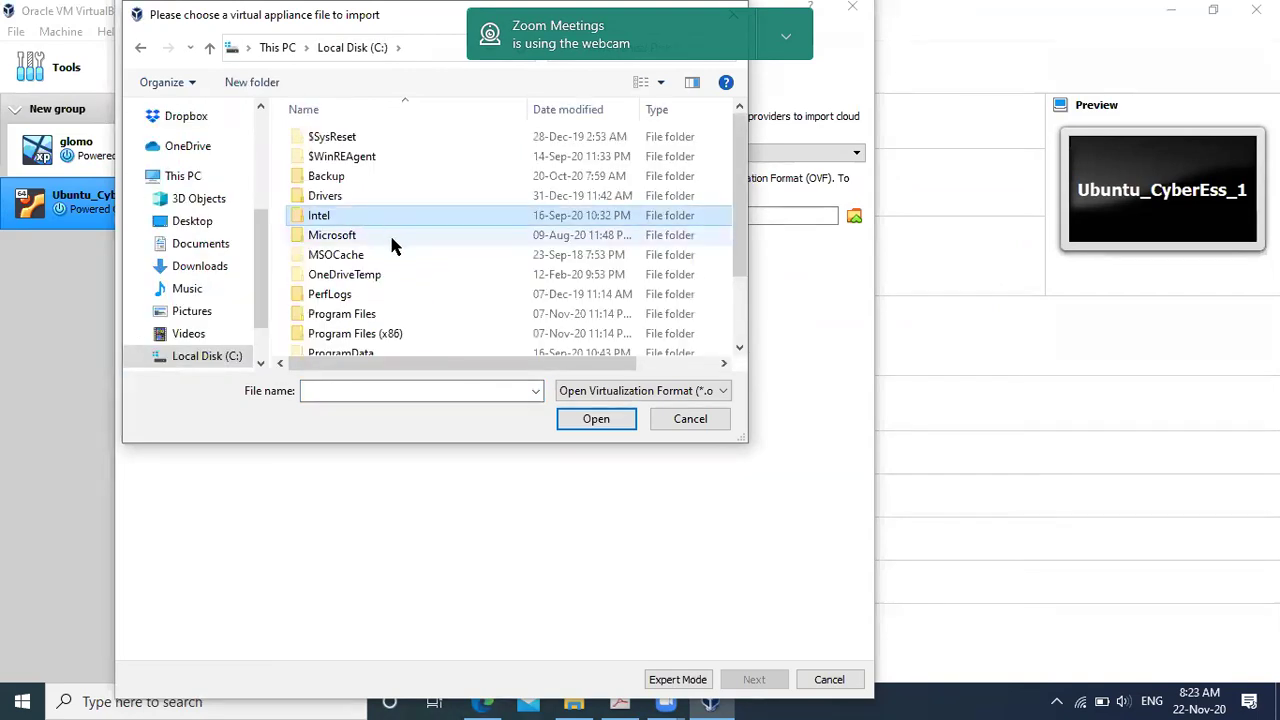
pyautogui.doubleClick(338, 177)
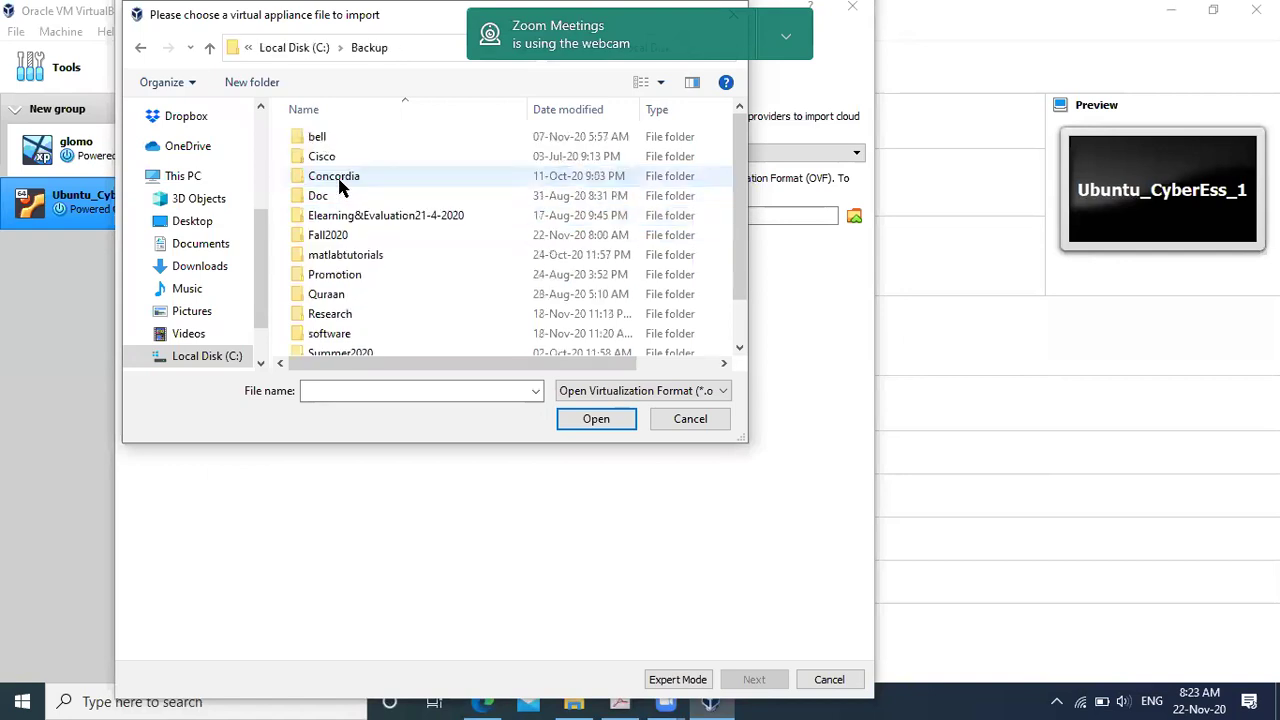
pyautogui.press('s')
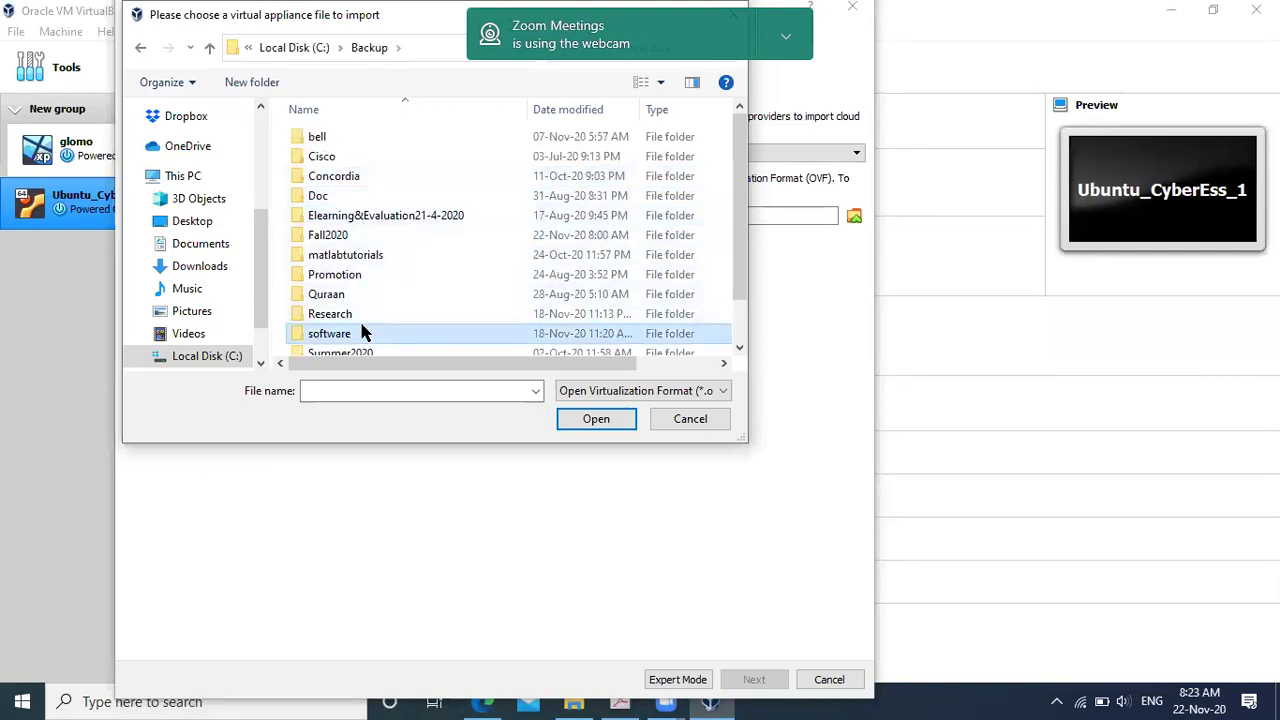
pyautogui.doubleClick(330, 334)
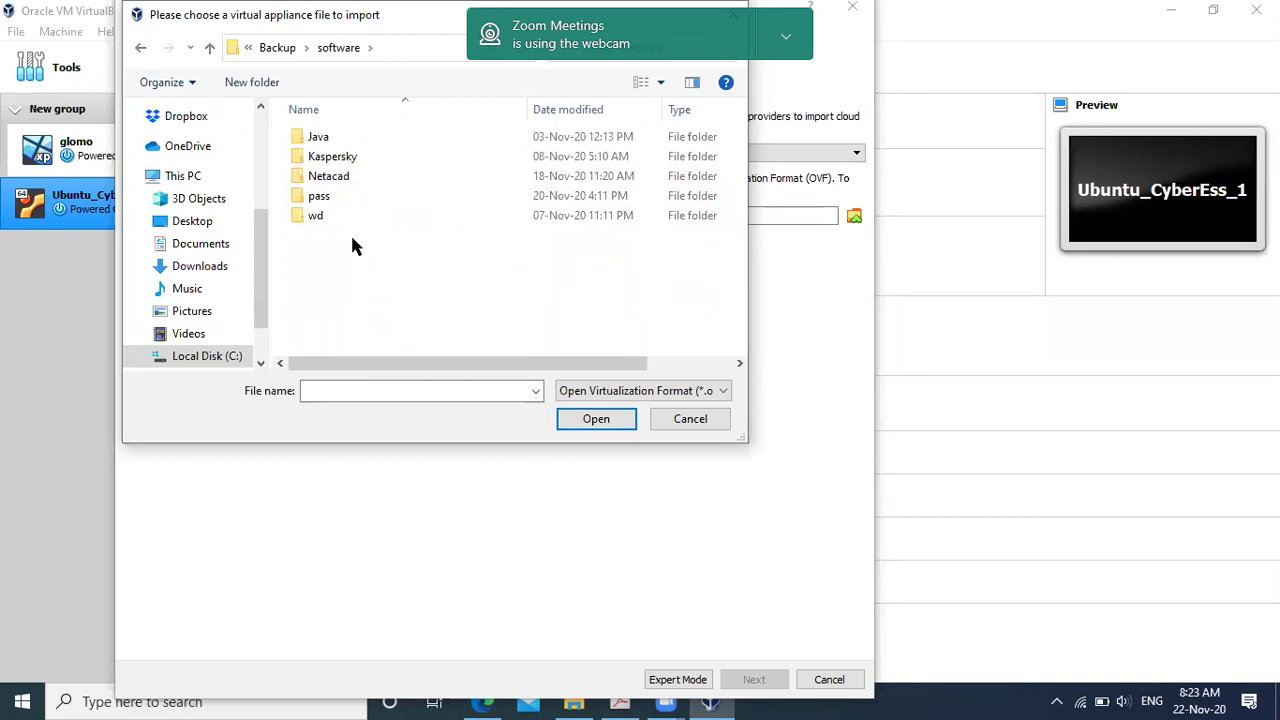
pyautogui.doubleClick(330, 176)
pyautogui.click(347, 142)
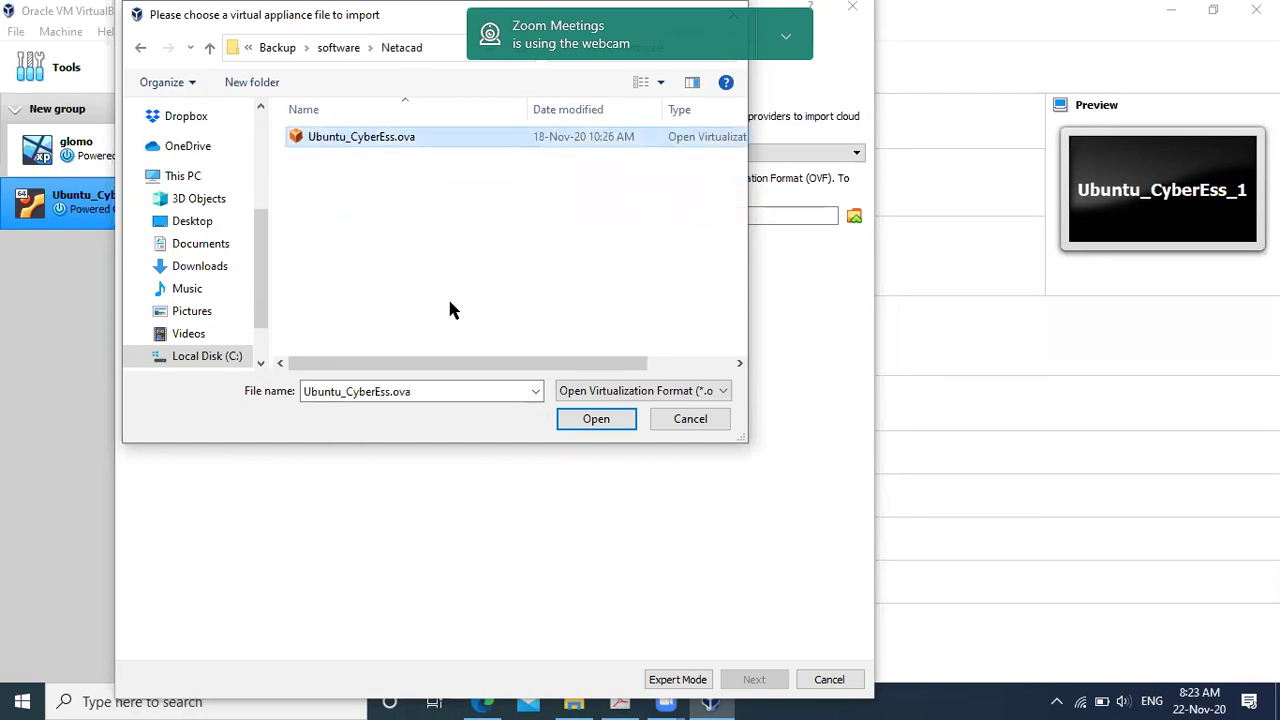
pyautogui.click(593, 421)
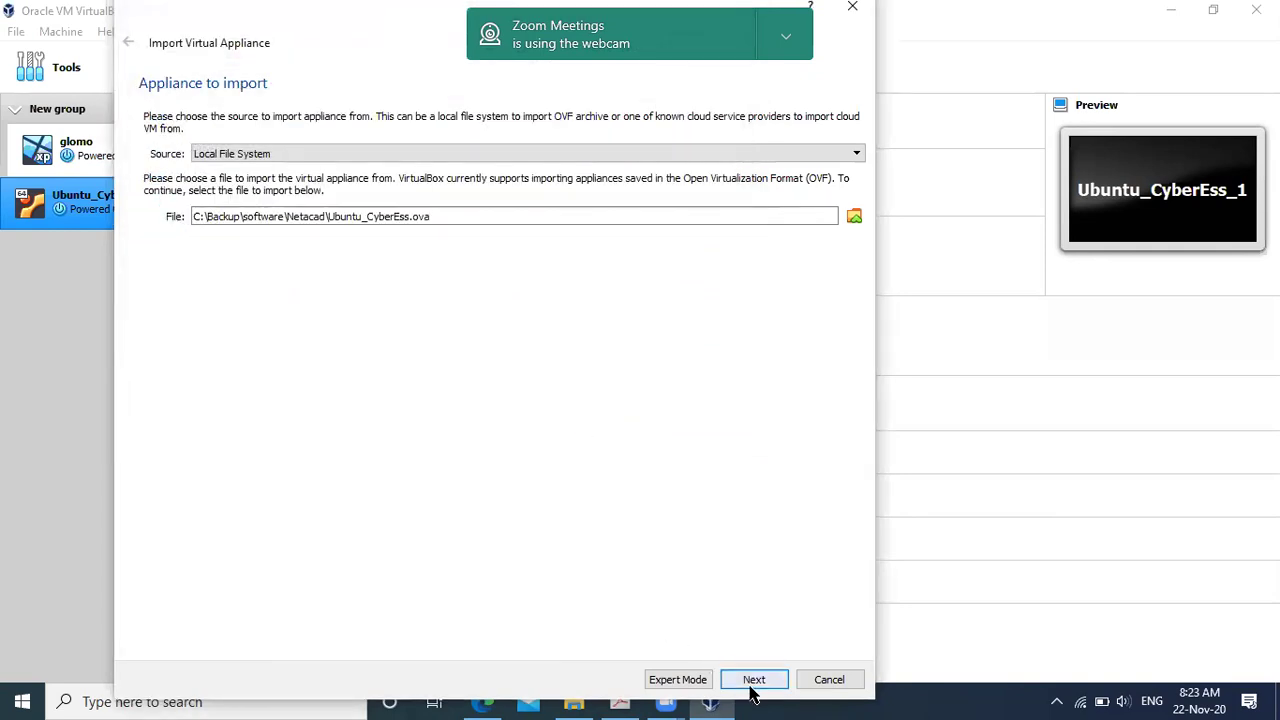
# Cancel the appliance import and return to the lab document in Adobe Acrobat.
pyautogui.click(77, 466)
pyautogui.click(631, 654)
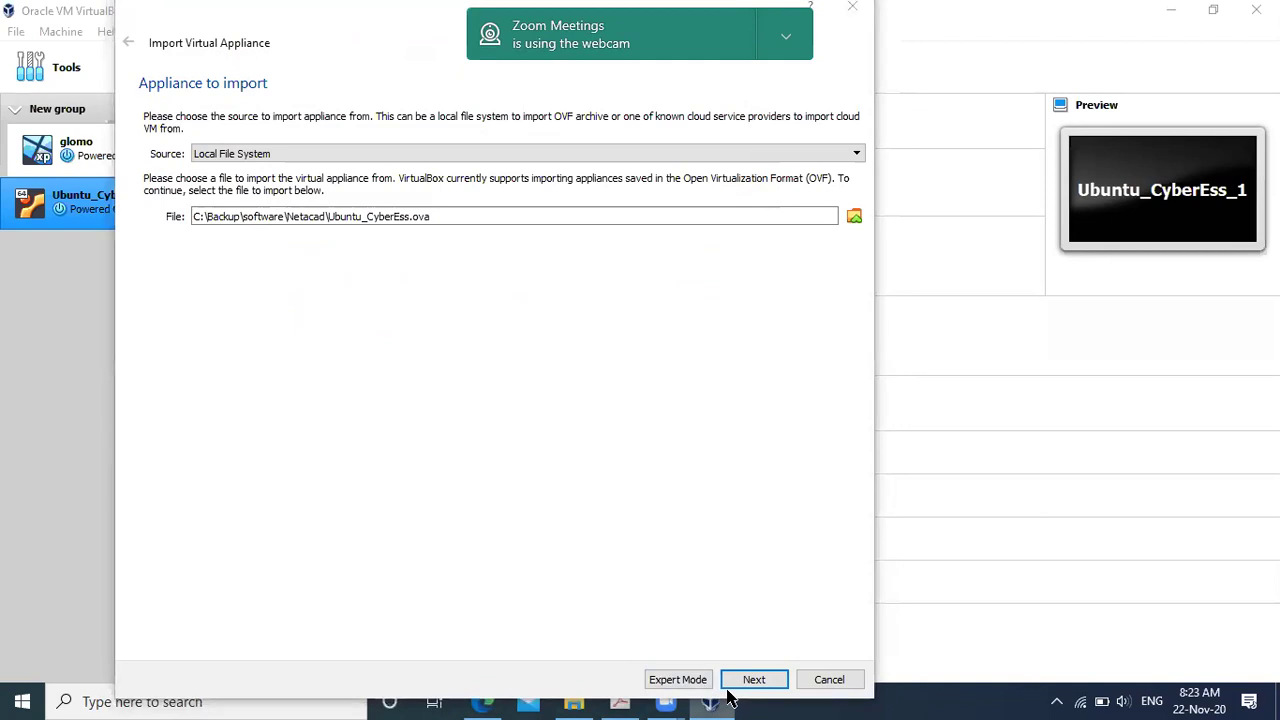
pyautogui.click(613, 686)
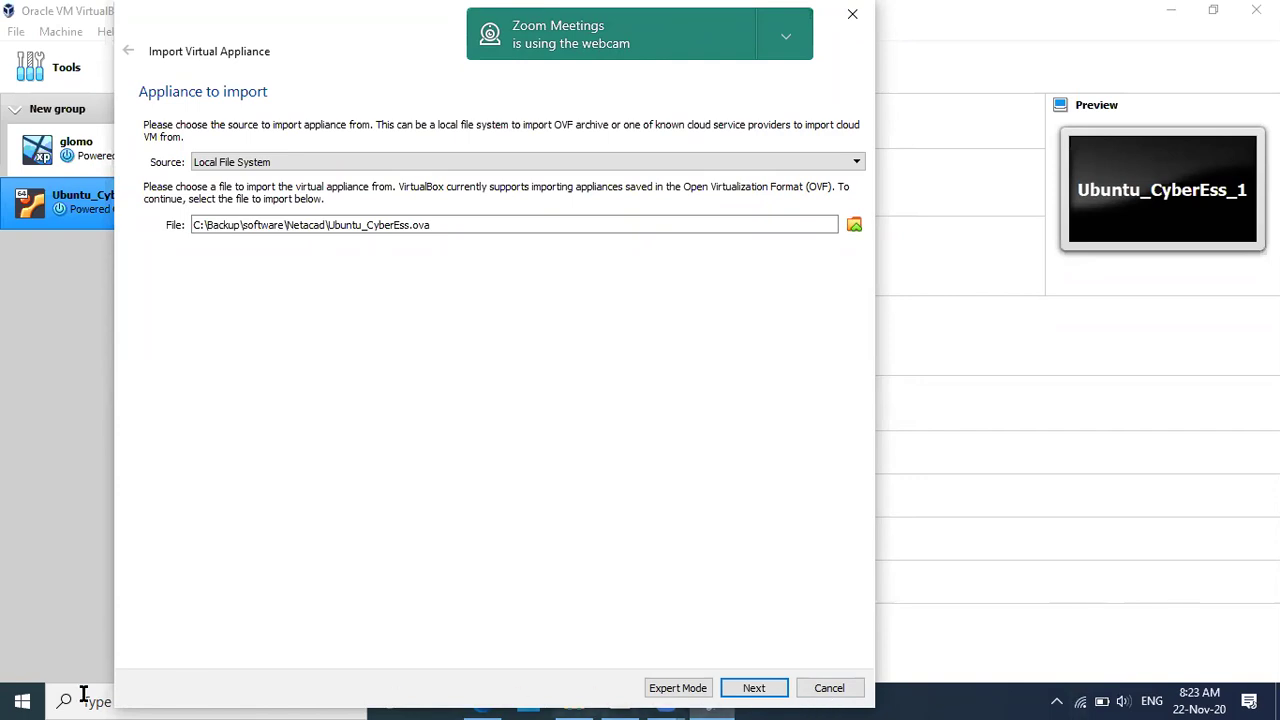
pyautogui.click(14, 698)
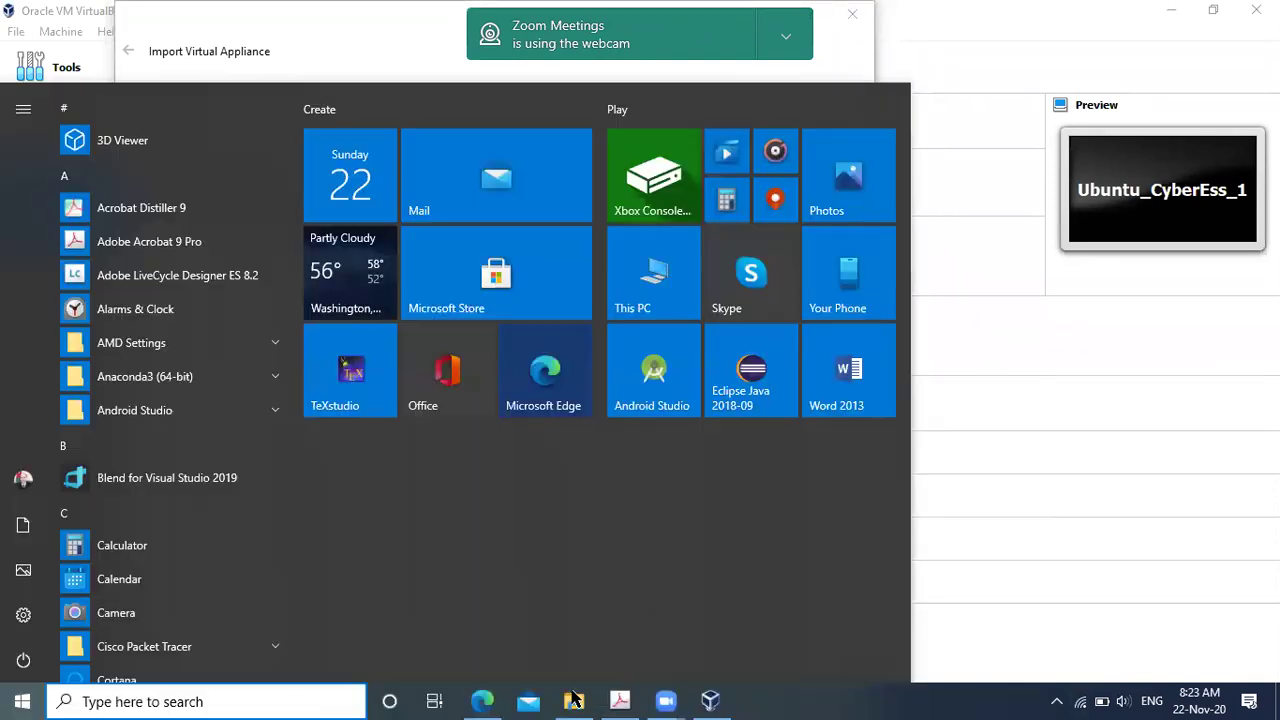
pyautogui.moveTo(620, 701)
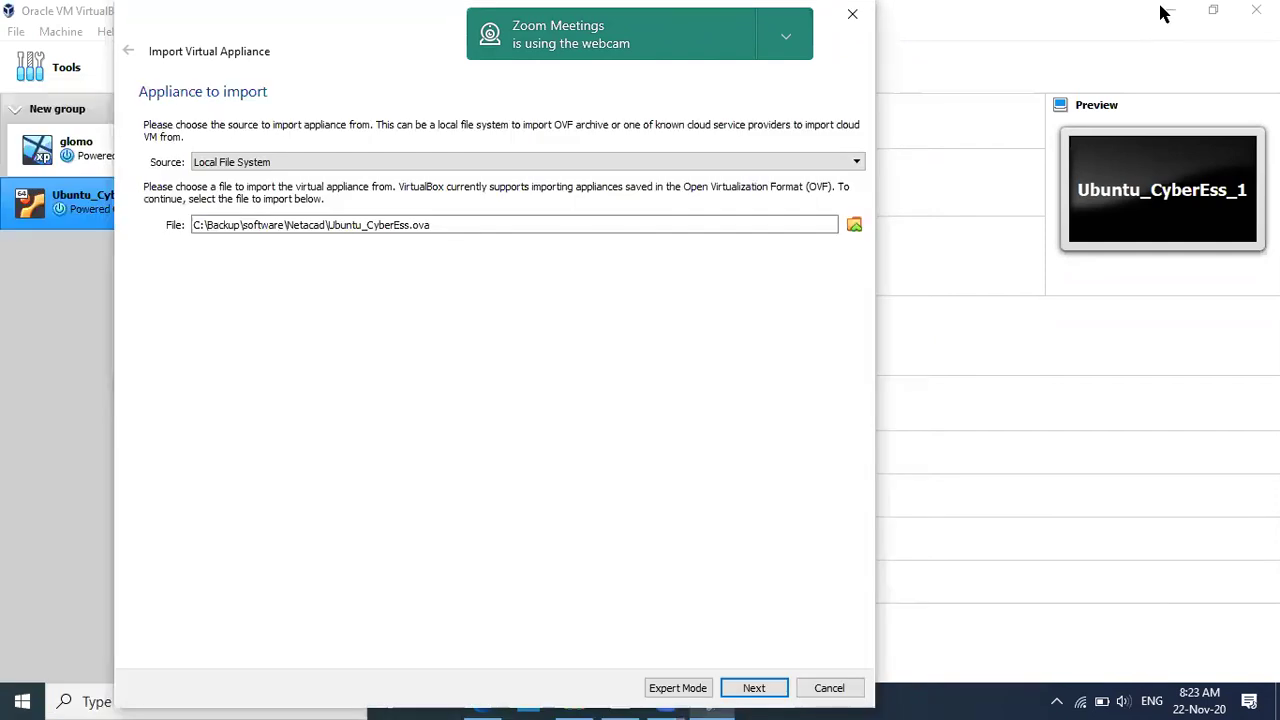
pyautogui.click(1168, 10)
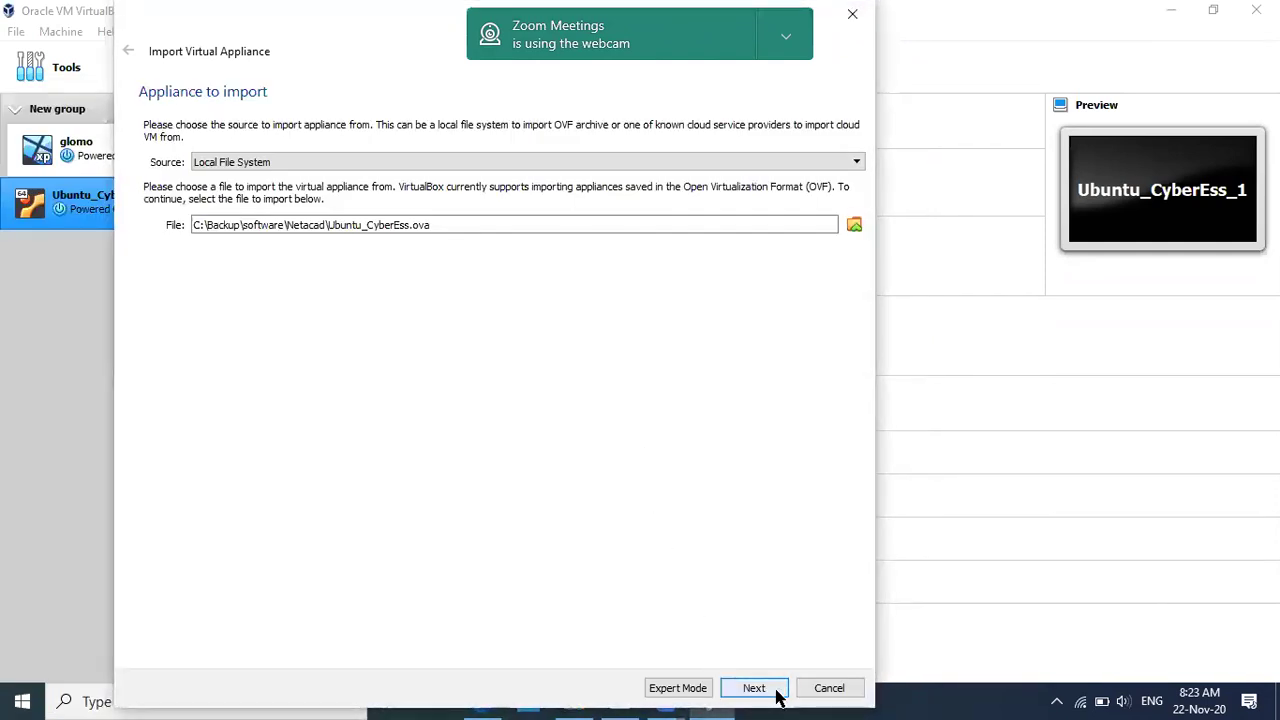
pyautogui.click(835, 689)
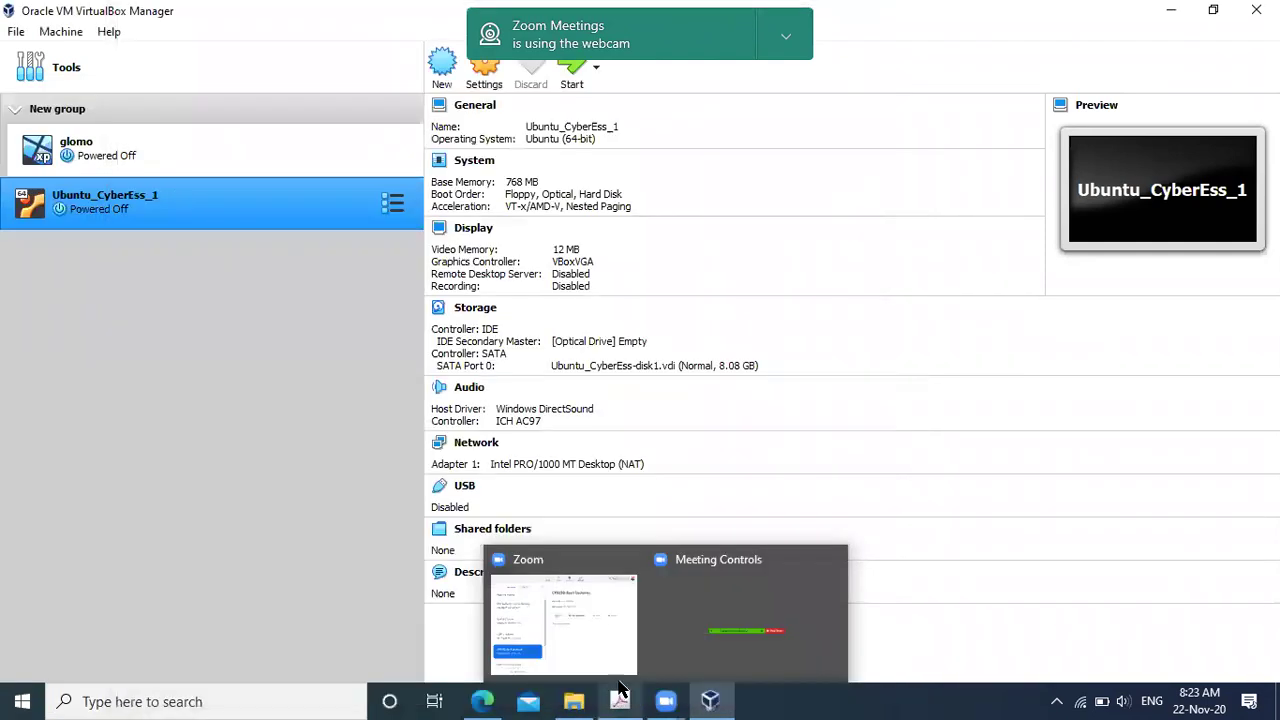
pyautogui.click(620, 701)
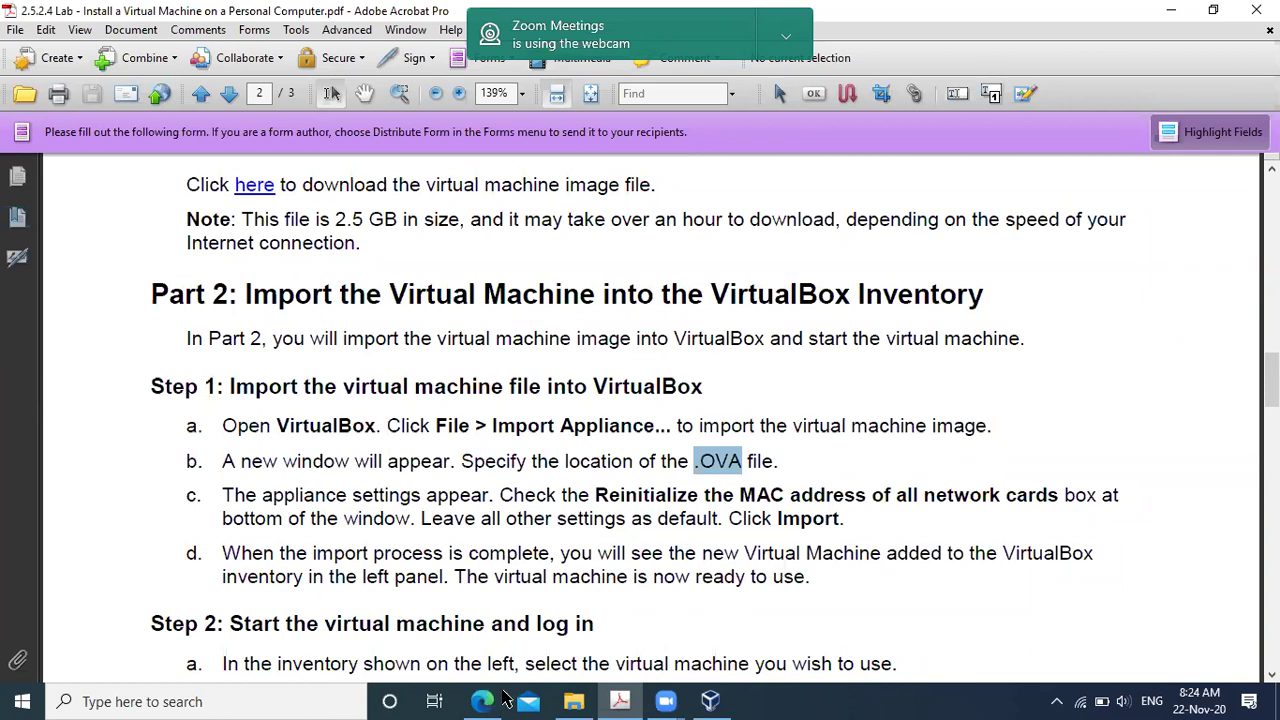
# Switch to VirtualBox Manager and check the glomo and Ubuntu_CyberEss_1 machines in the inventory.
pyautogui.click(710, 701)
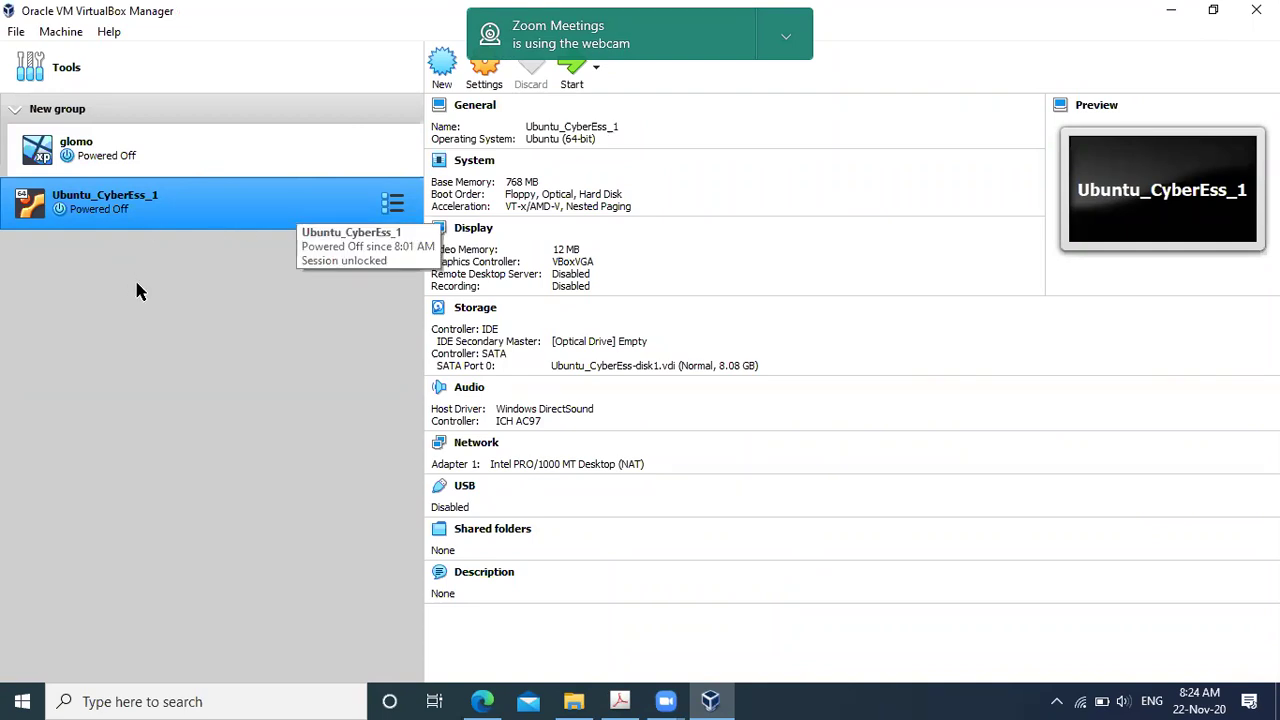
pyautogui.click(148, 158)
pyautogui.click(150, 202)
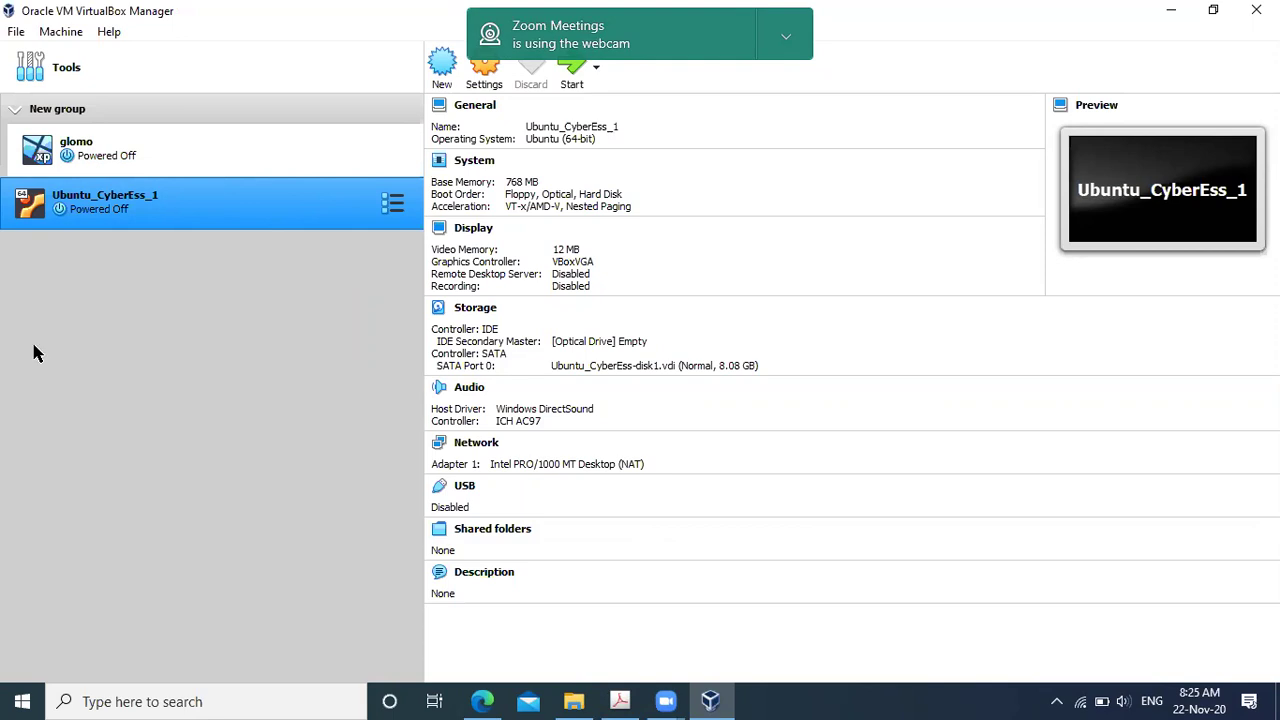
# Go back to the lab document and highlight the full Step 2a sentence about selecting the virtual machine.
pyautogui.click(620, 701)
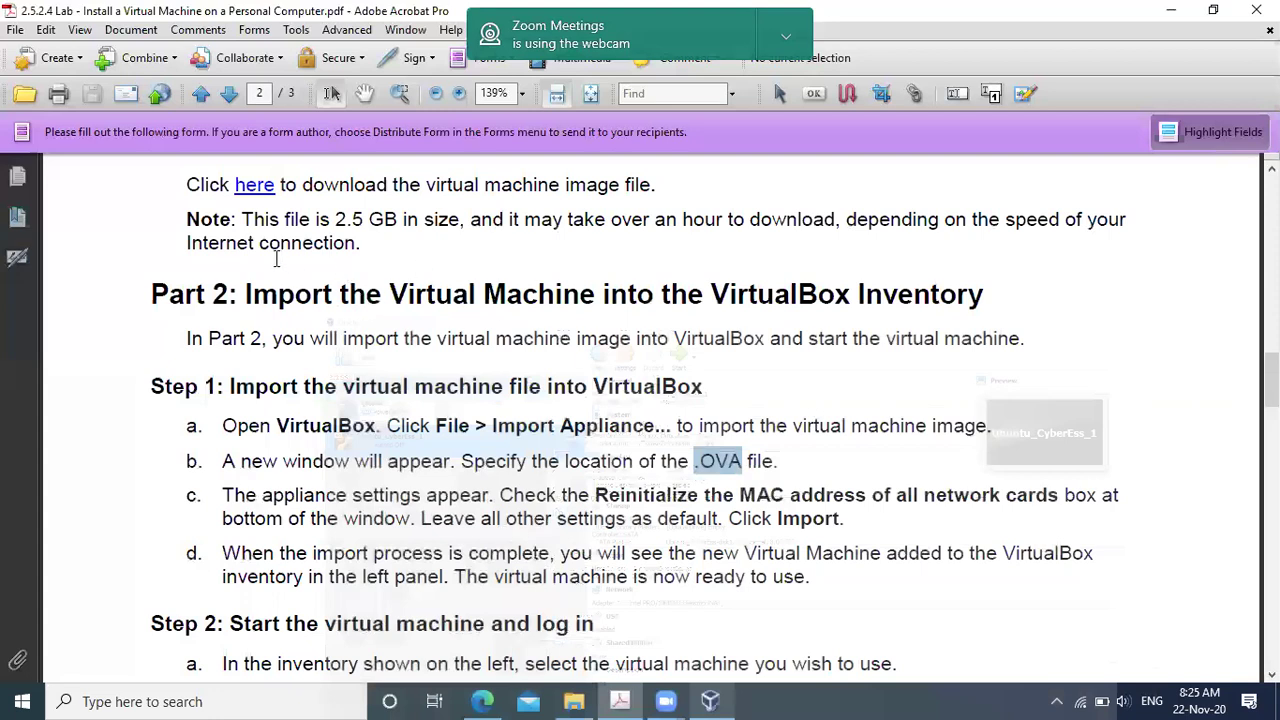
pyautogui.scroll(-4, 621, 264)
pyautogui.moveTo(222, 258); pyautogui.dragTo(832, 258)
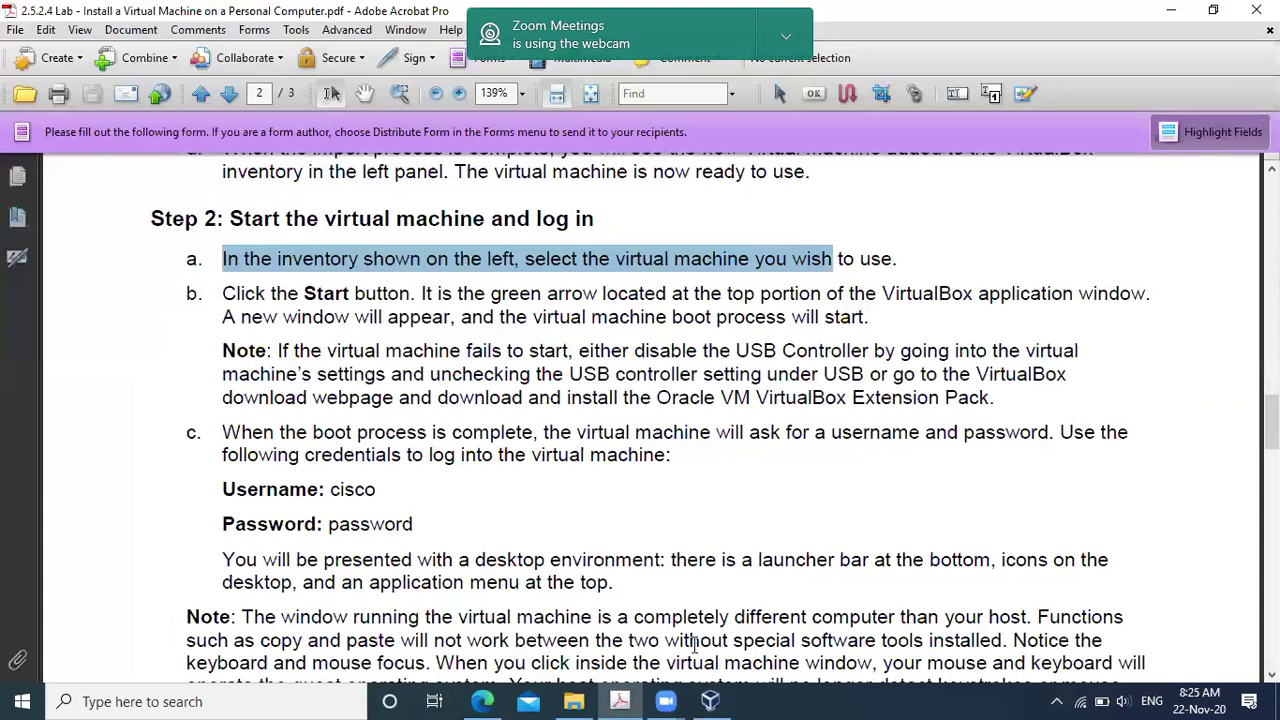
pyautogui.hotkey('shift', 'End')
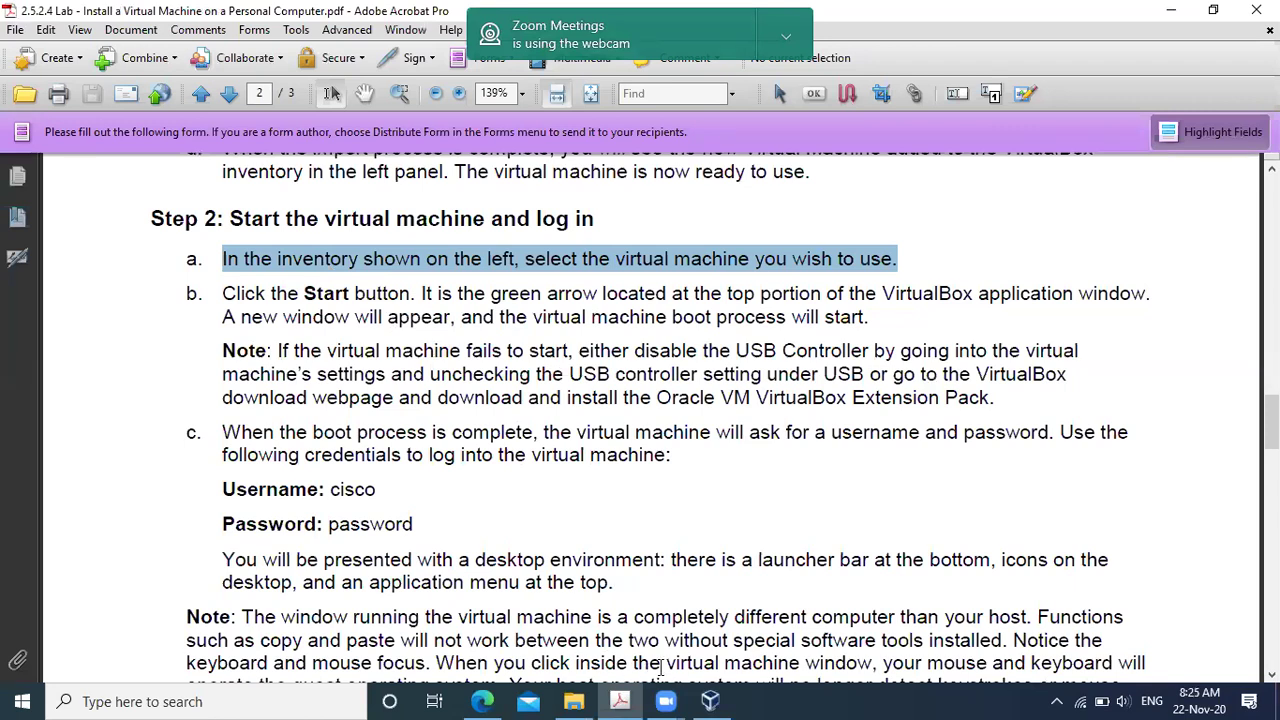
# Switch to VirtualBox Manager, start the Ubuntu_CyberEss_1 virtual machine, and minimize the manager window.
pyautogui.click(708, 698)
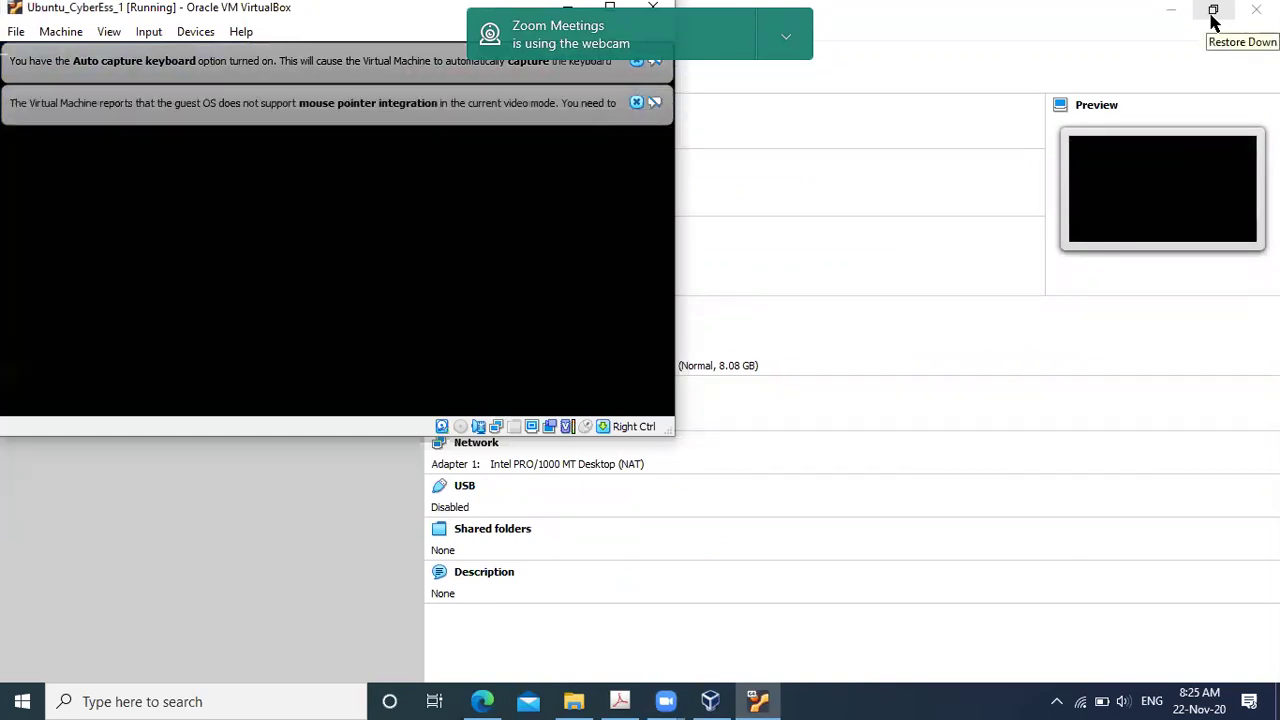
pyautogui.click(905, 205)
pyautogui.click(1184, 15)
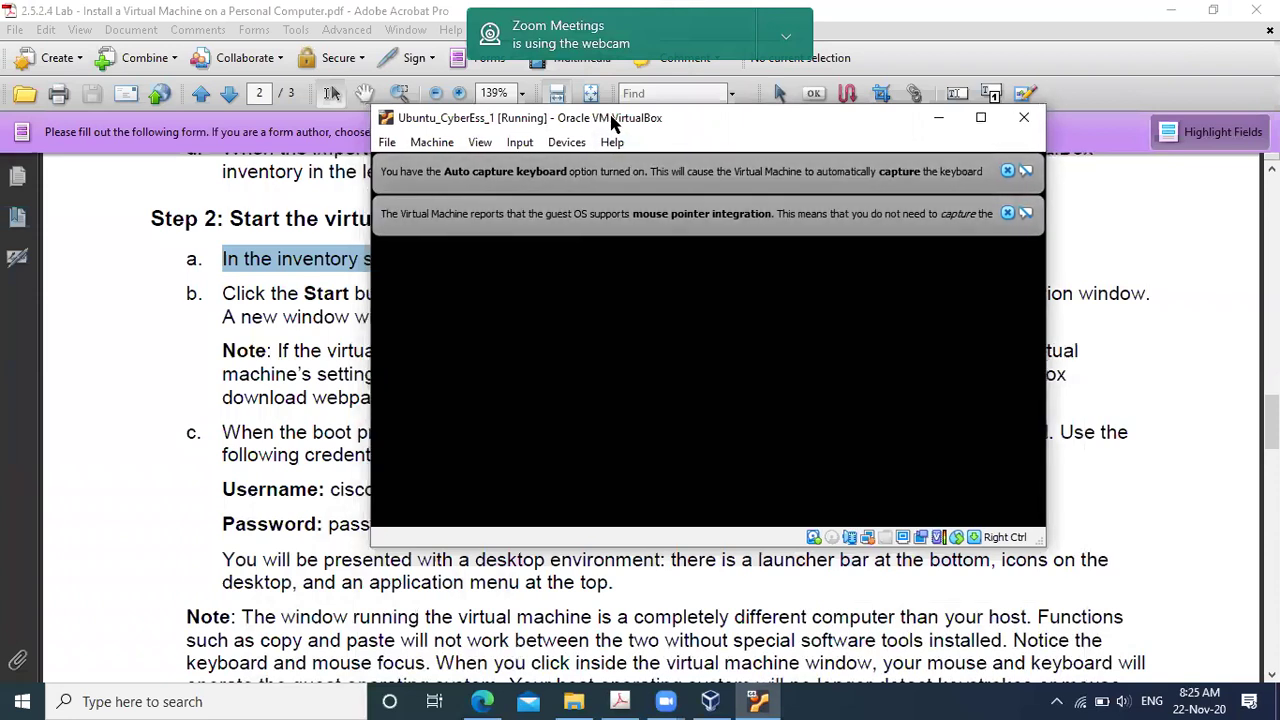
# Move the running virtual machine's window aside and dismiss the mouse pointer integration and auto capture keyboard notices.
pyautogui.moveTo(614, 118); pyautogui.dragTo(818, 111)
pyautogui.moveTo(758, 700)
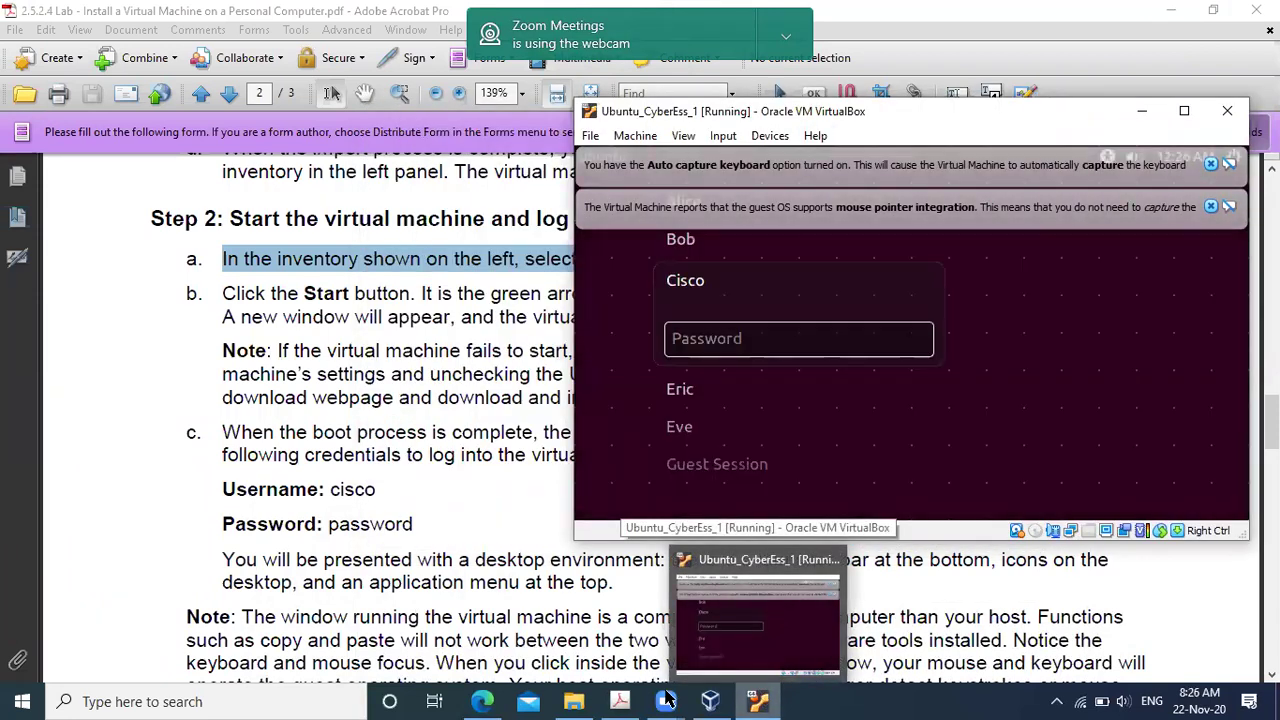
pyautogui.click(1210, 206)
pyautogui.click(1212, 165)
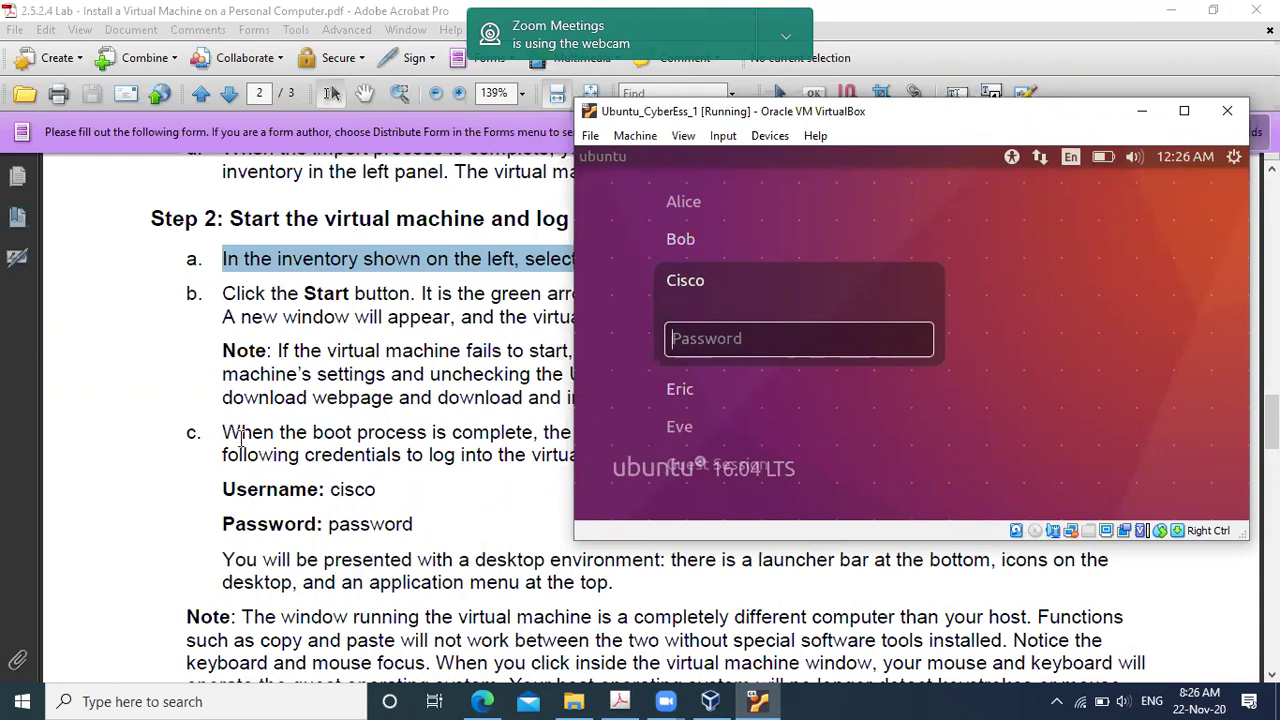
# Bring the lab document forward and highlight the login username and password values in Step 2c.
pyautogui.click(91, 418)
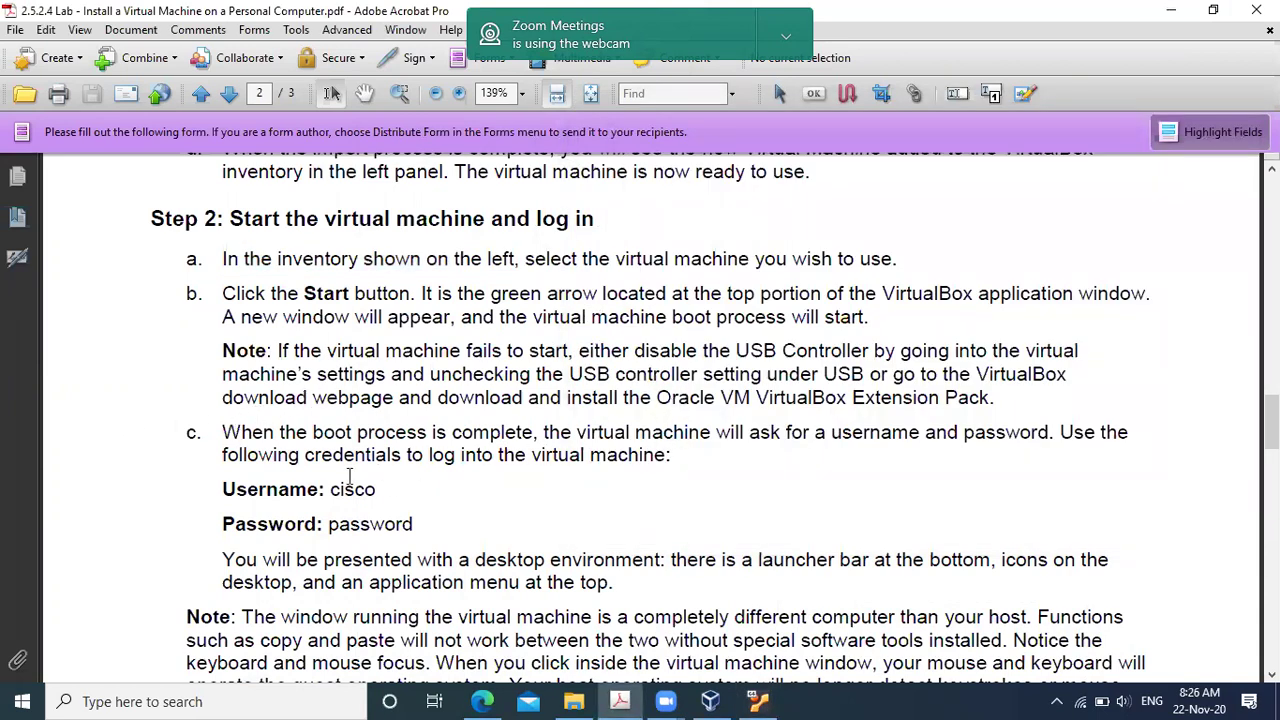
pyautogui.moveTo(330, 492); pyautogui.dragTo(377, 490)
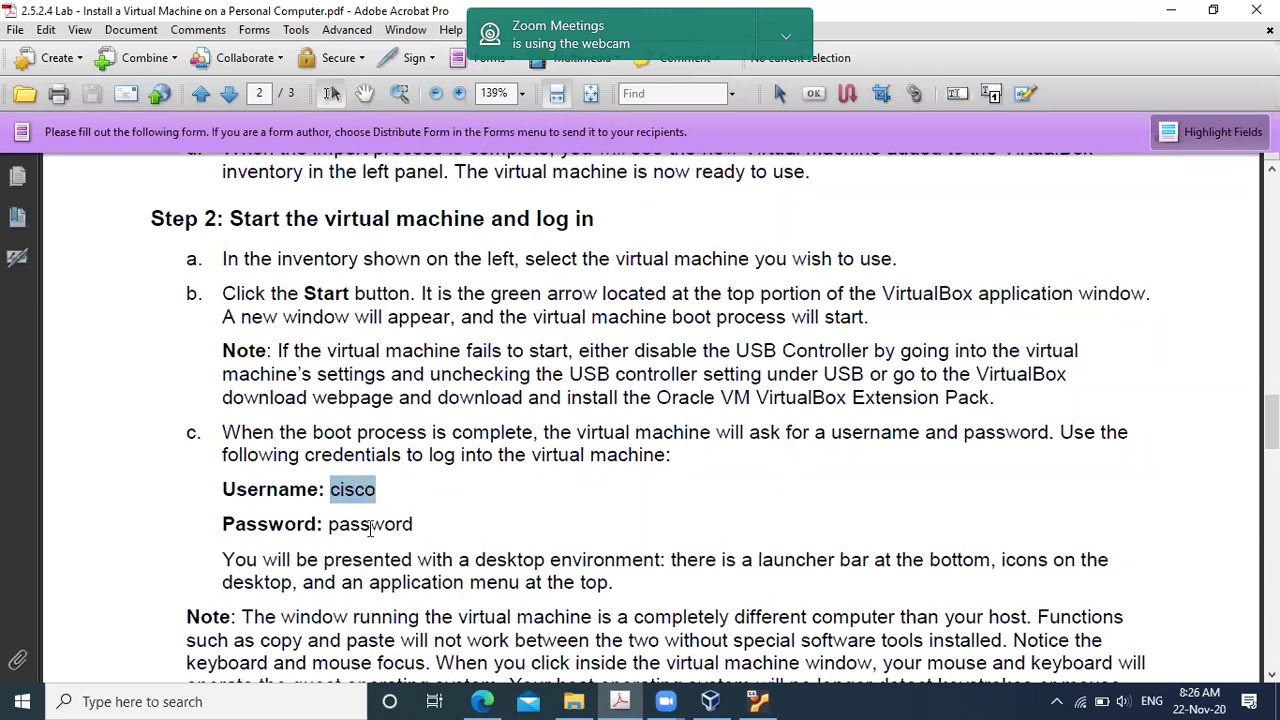
pyautogui.click(333, 527)
pyautogui.moveTo(333, 527); pyautogui.dragTo(414, 526)
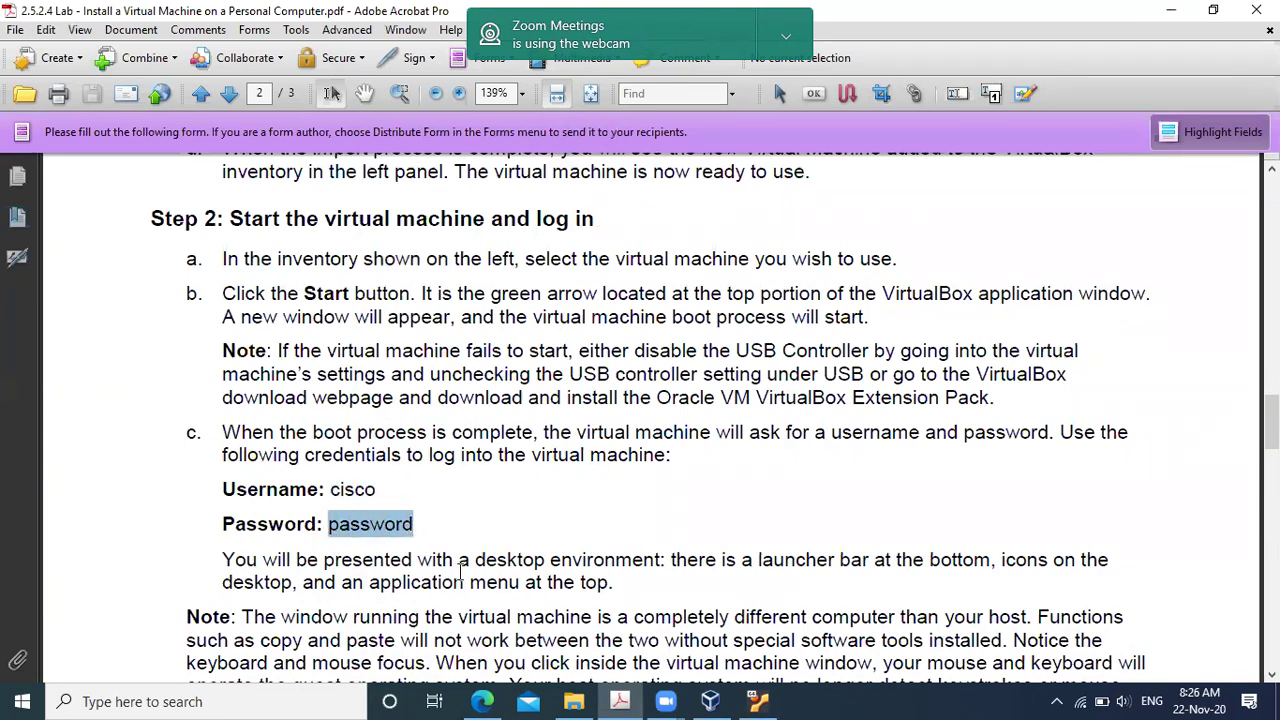
# Copy the highlighted login password value from Step 2c and bring the running virtual machine's window forward.
pyautogui.rightClick(365, 523)
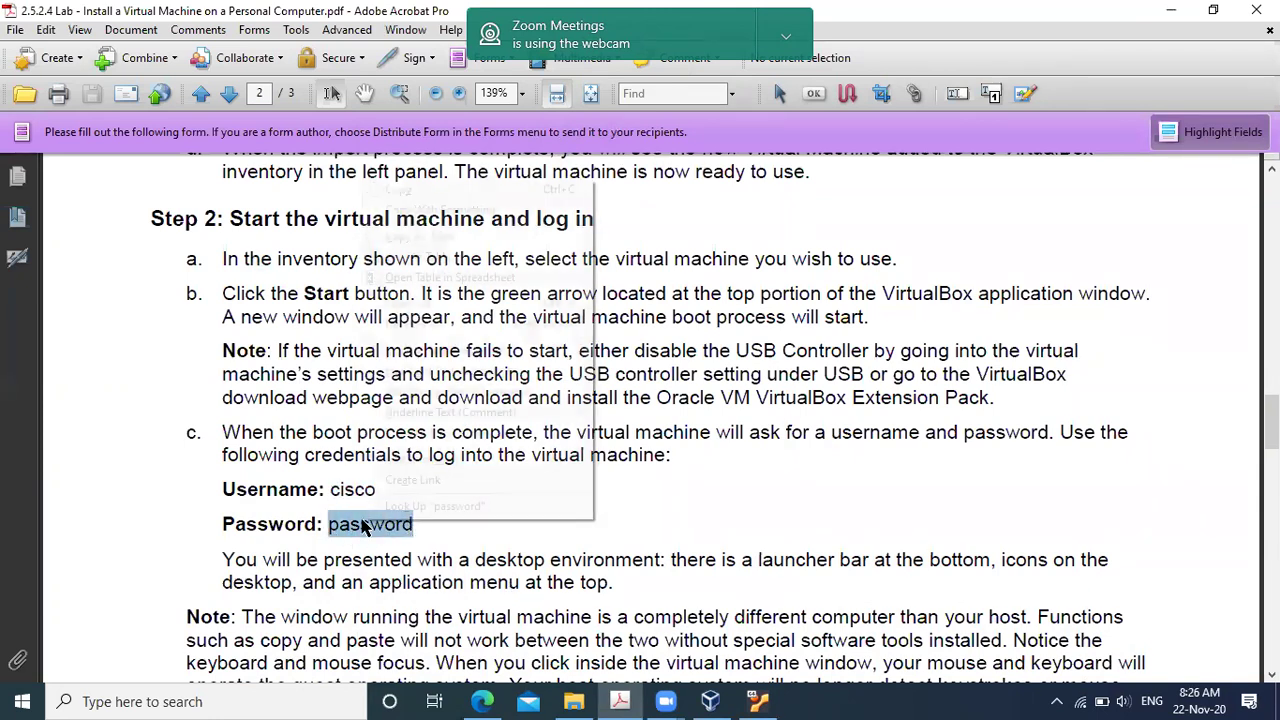
pyautogui.click(398, 189)
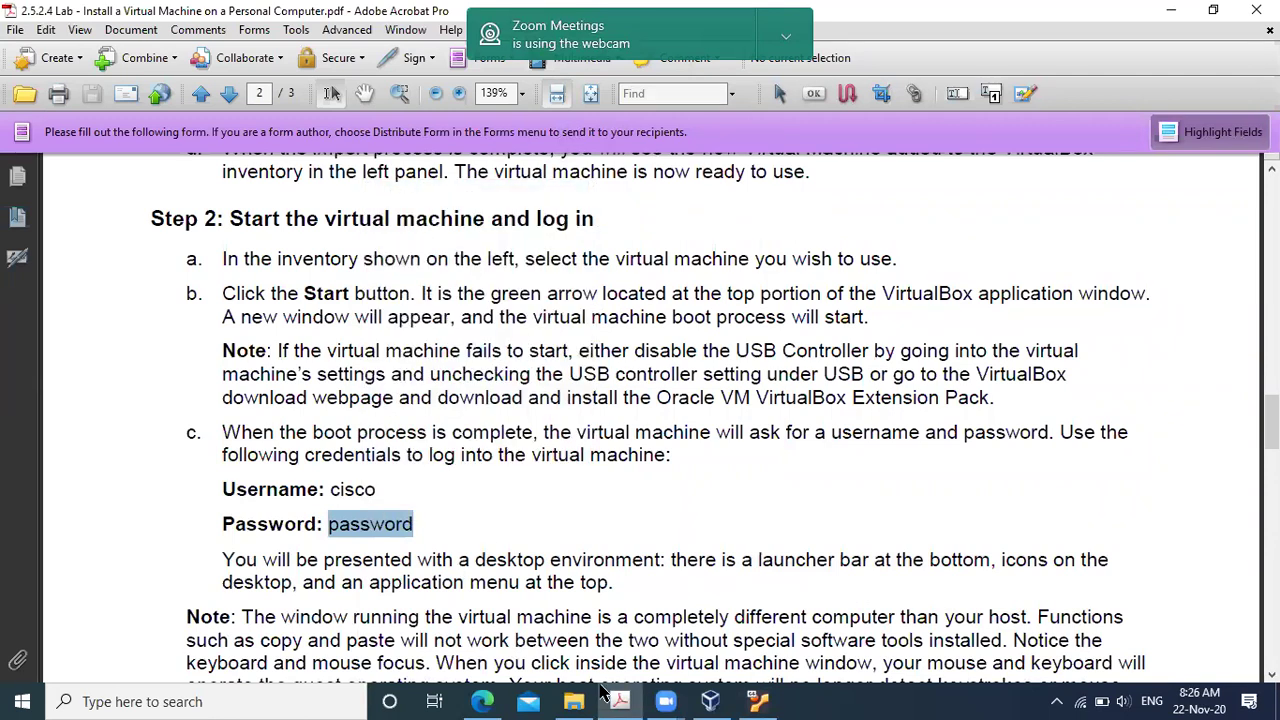
pyautogui.click(757, 701)
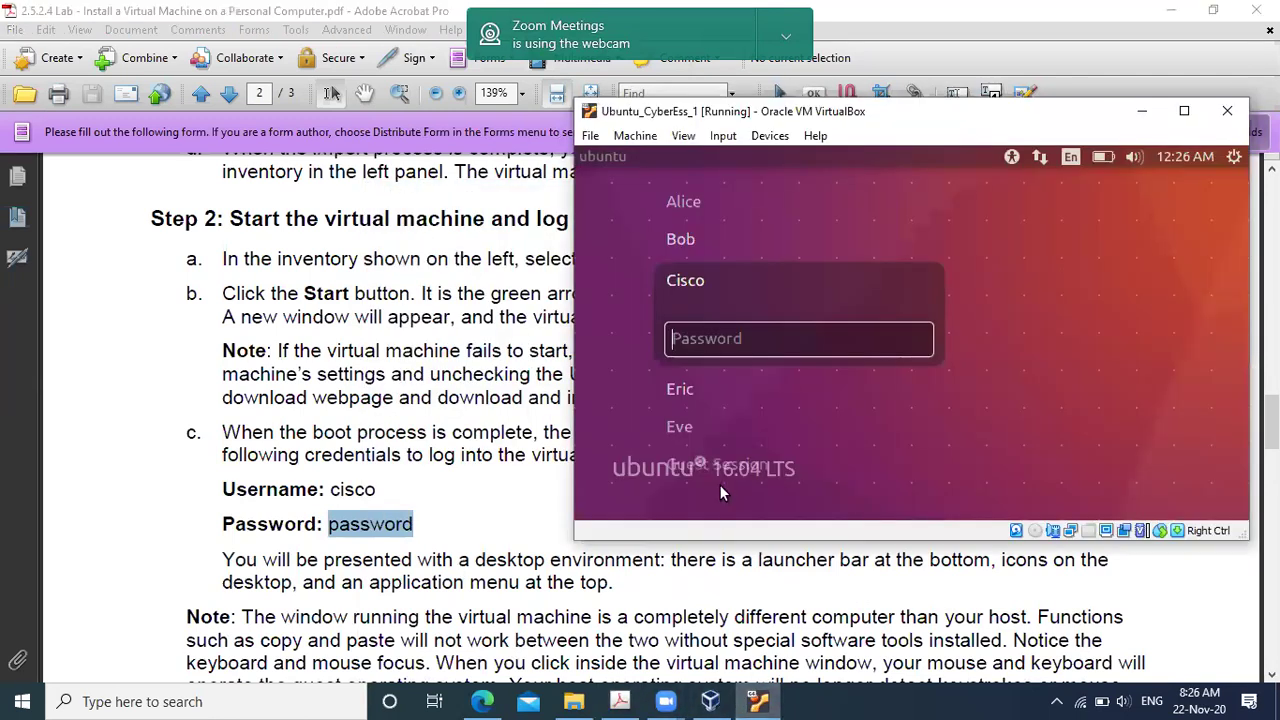
# Log in to the virtual machine's Cisco account by entering the account password.
pyautogui.rightClick(701, 342)
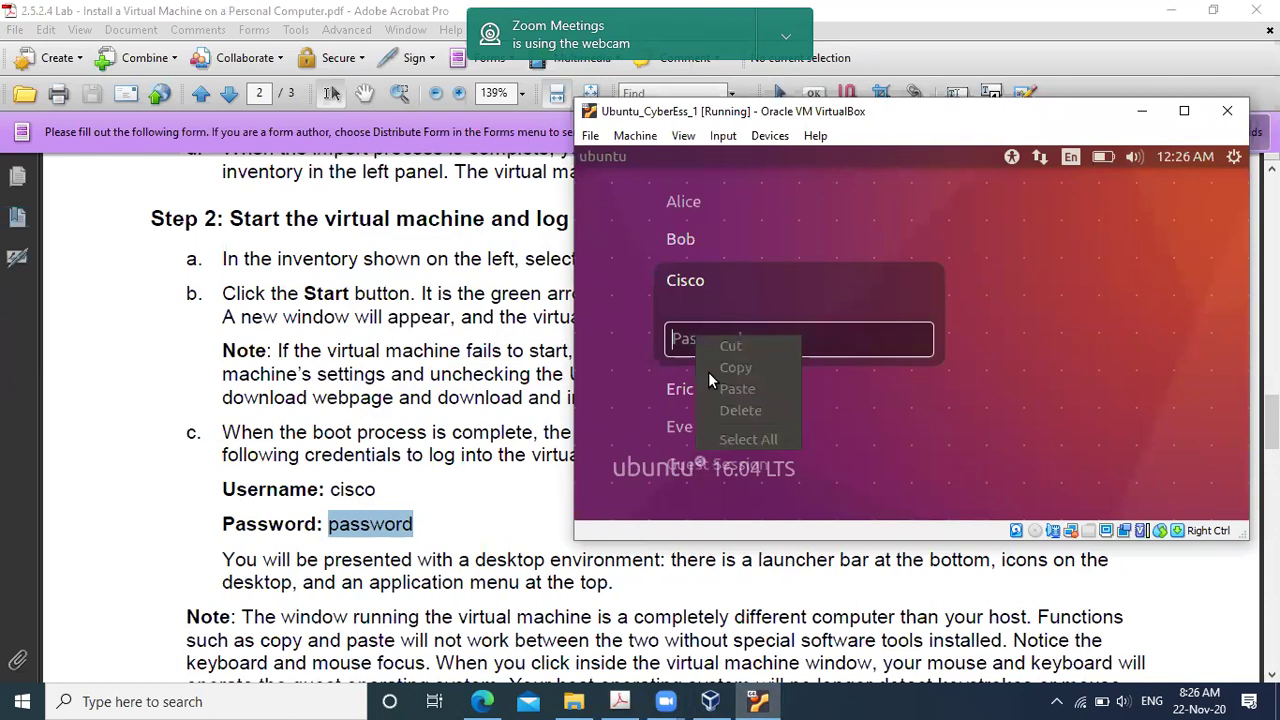
pyautogui.click(686, 346)
pyautogui.write('p')
pyautogui.press('BackSpace')
pyautogui.write('passw')
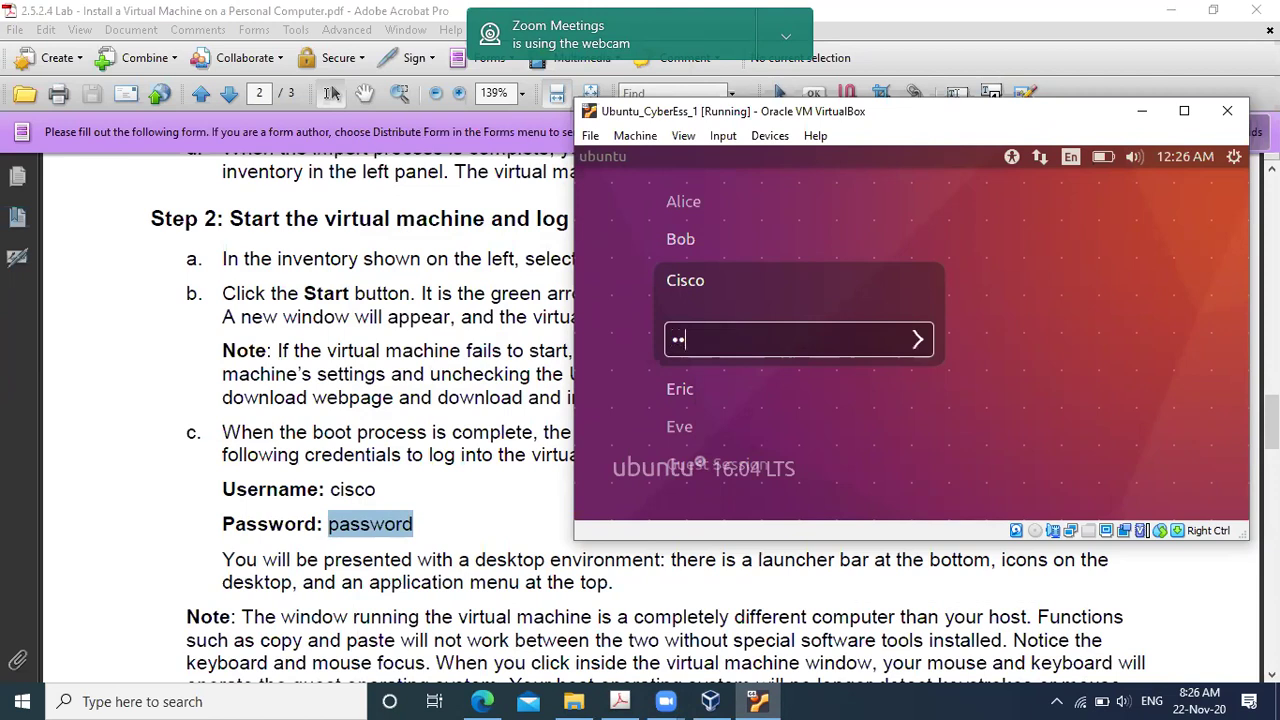
pyautogui.write('ord')
pyautogui.press('Return')
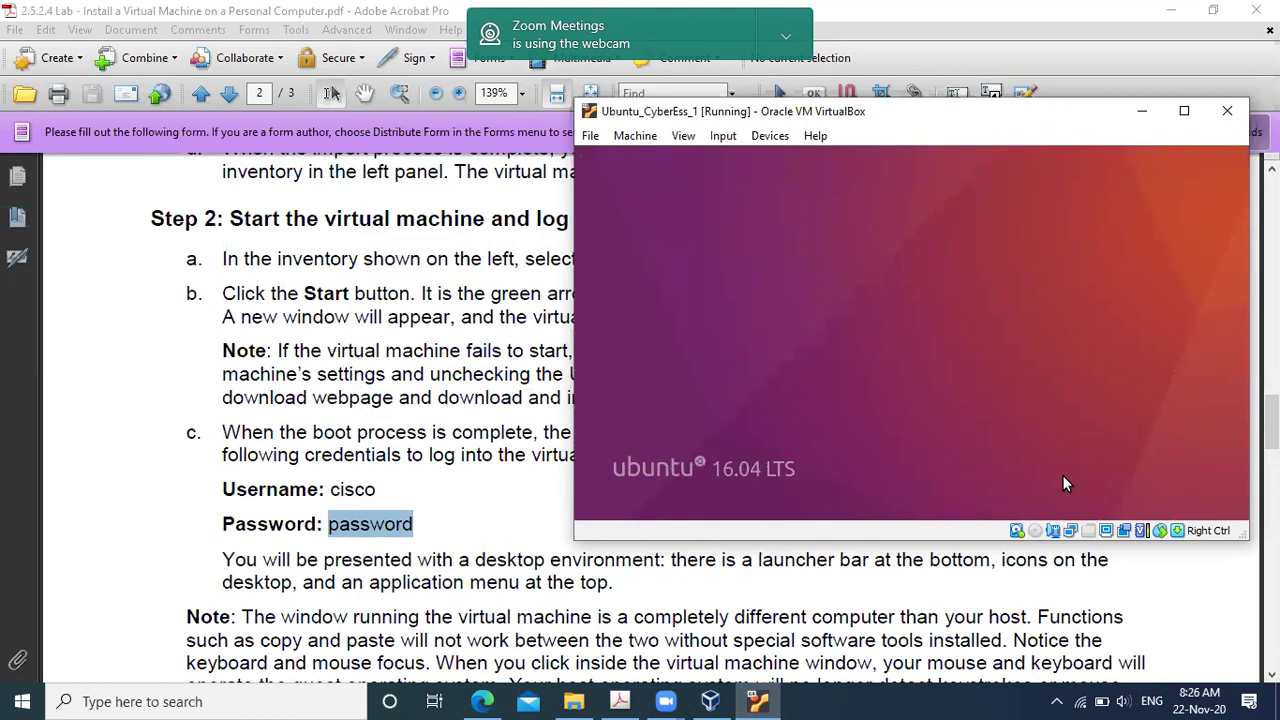
# Review the end of Step 2 in the lab document, and postpone the Ubuntu 18.04.5 LTS upgrade in the virtual machine.
pyautogui.click(85, 465)
pyautogui.scroll(-3, 85, 465)
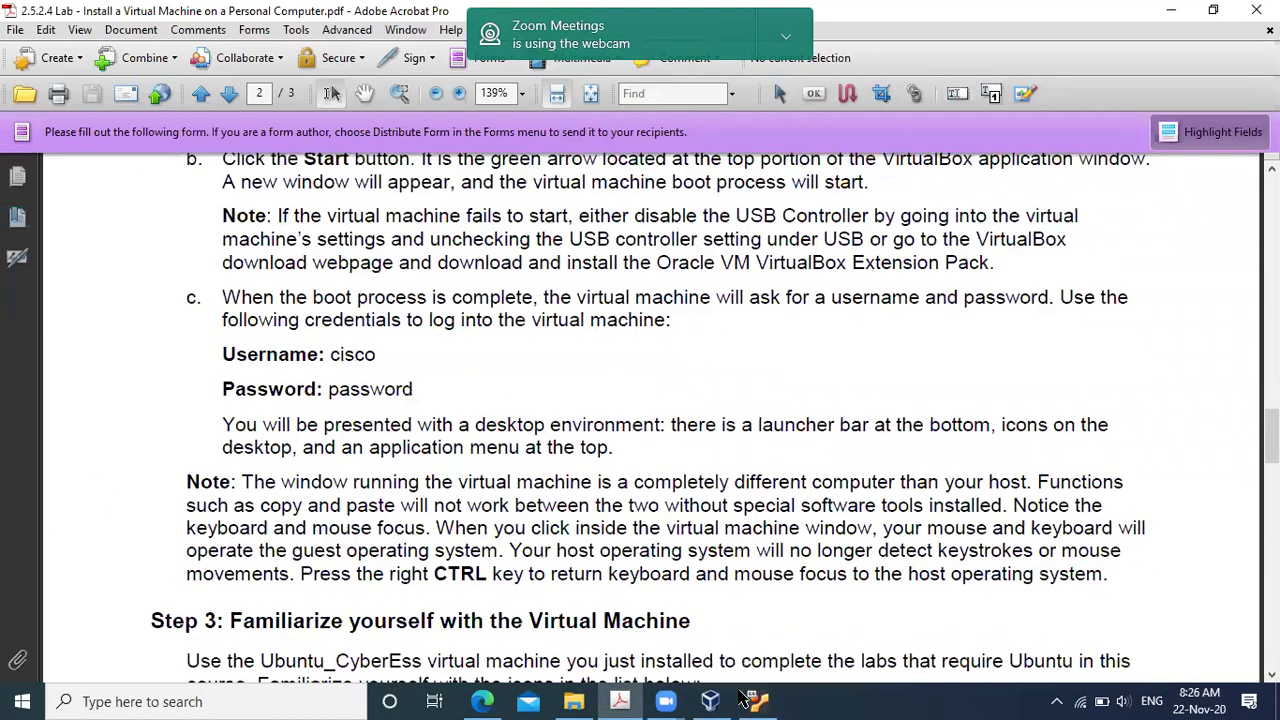
pyautogui.click(748, 700)
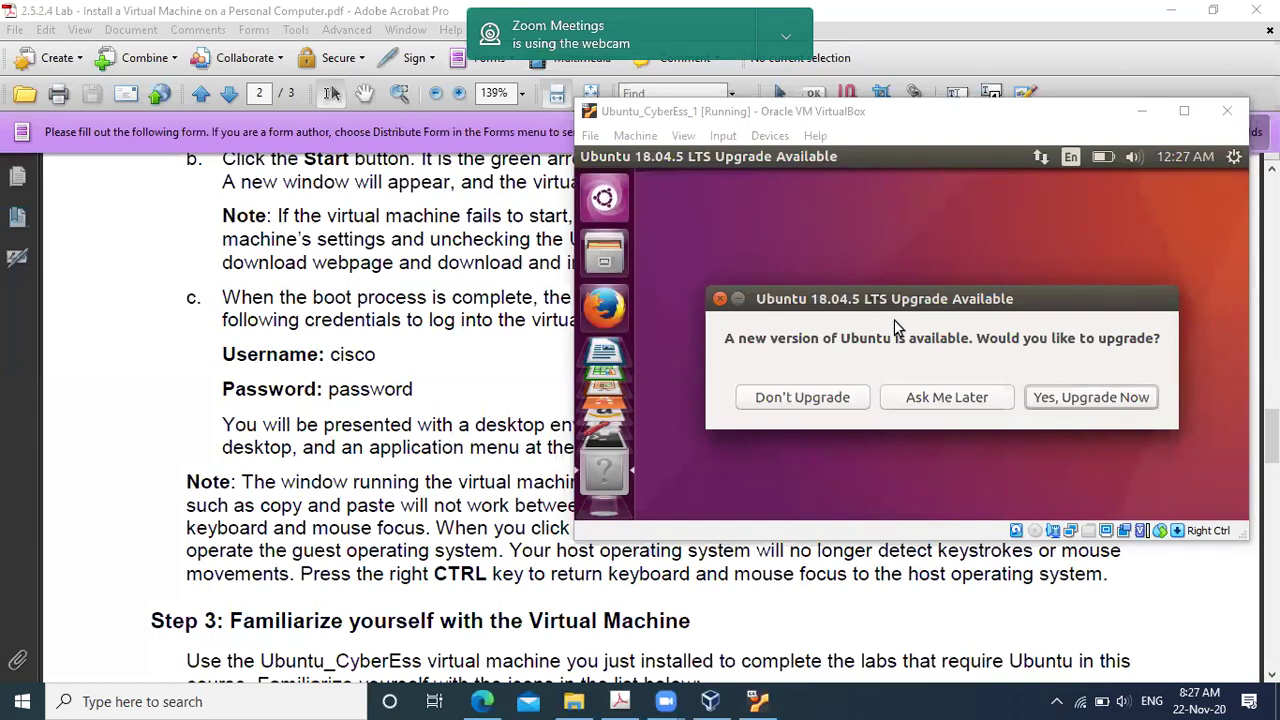
pyautogui.click(986, 400)
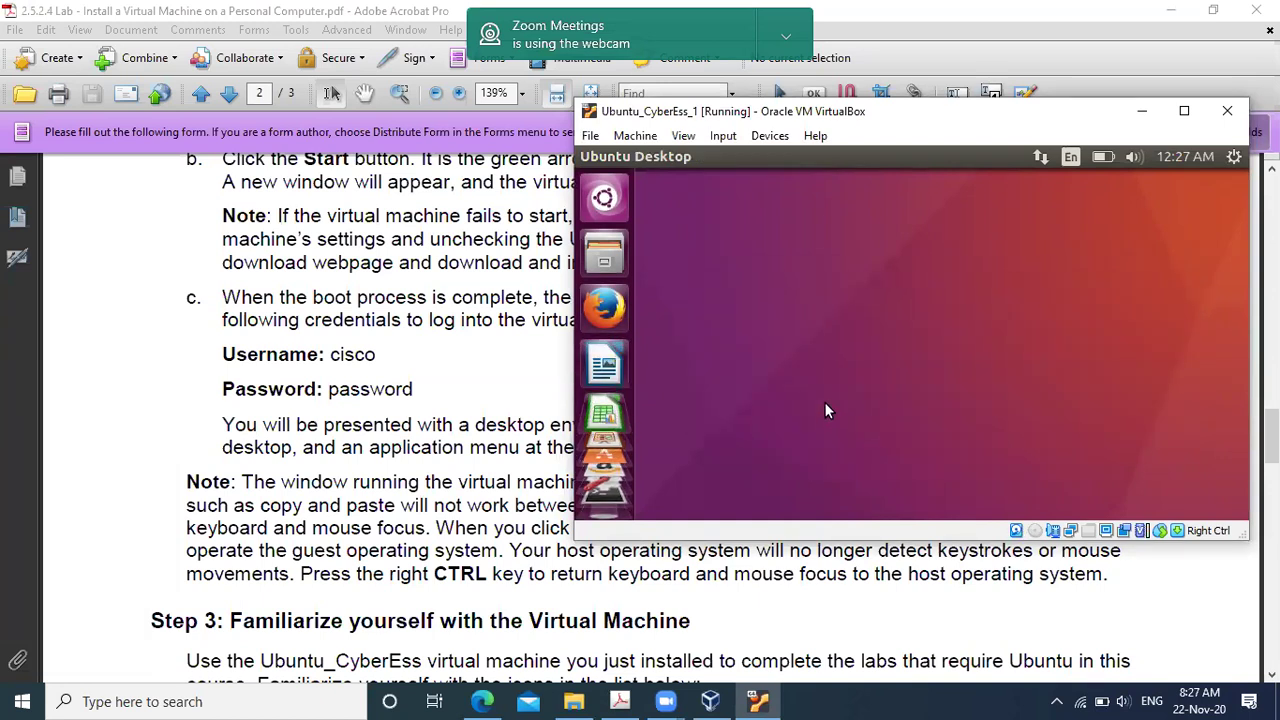
# Extend the virtual machine window to the full screen height and dismiss the monitor configuration error.
pyautogui.doubleClick(866, 540)
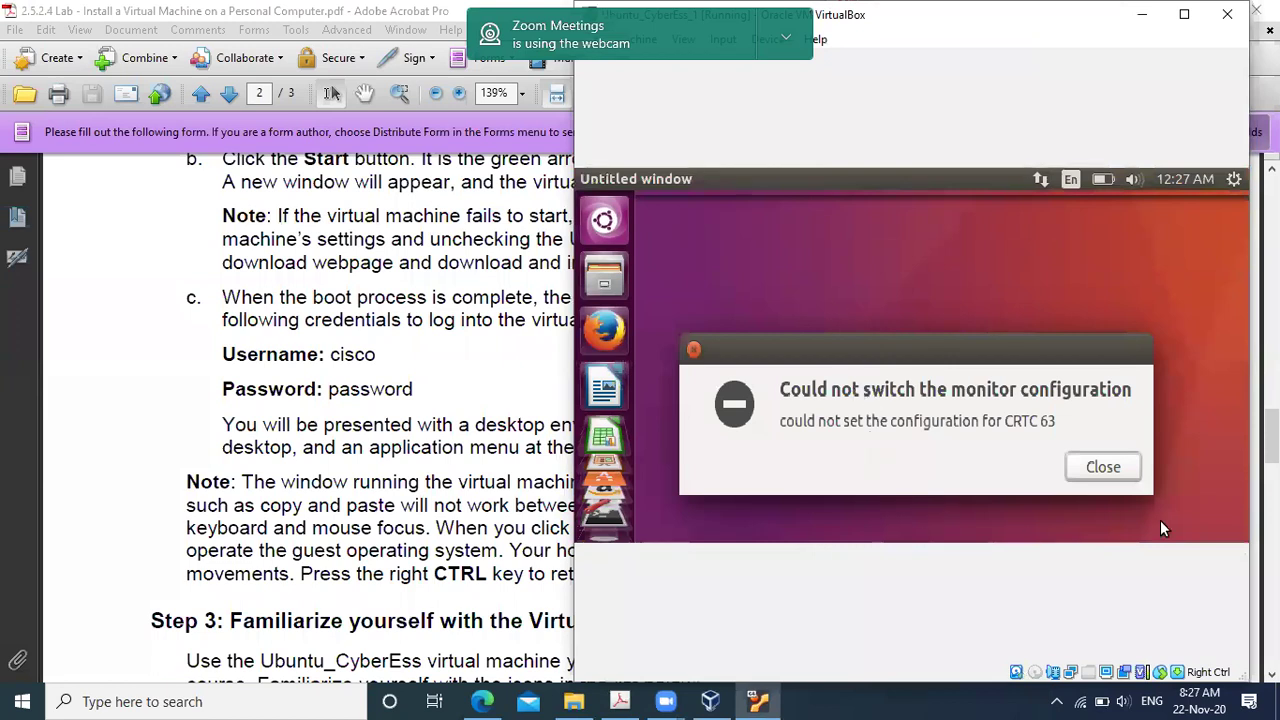
pyautogui.click(1100, 467)
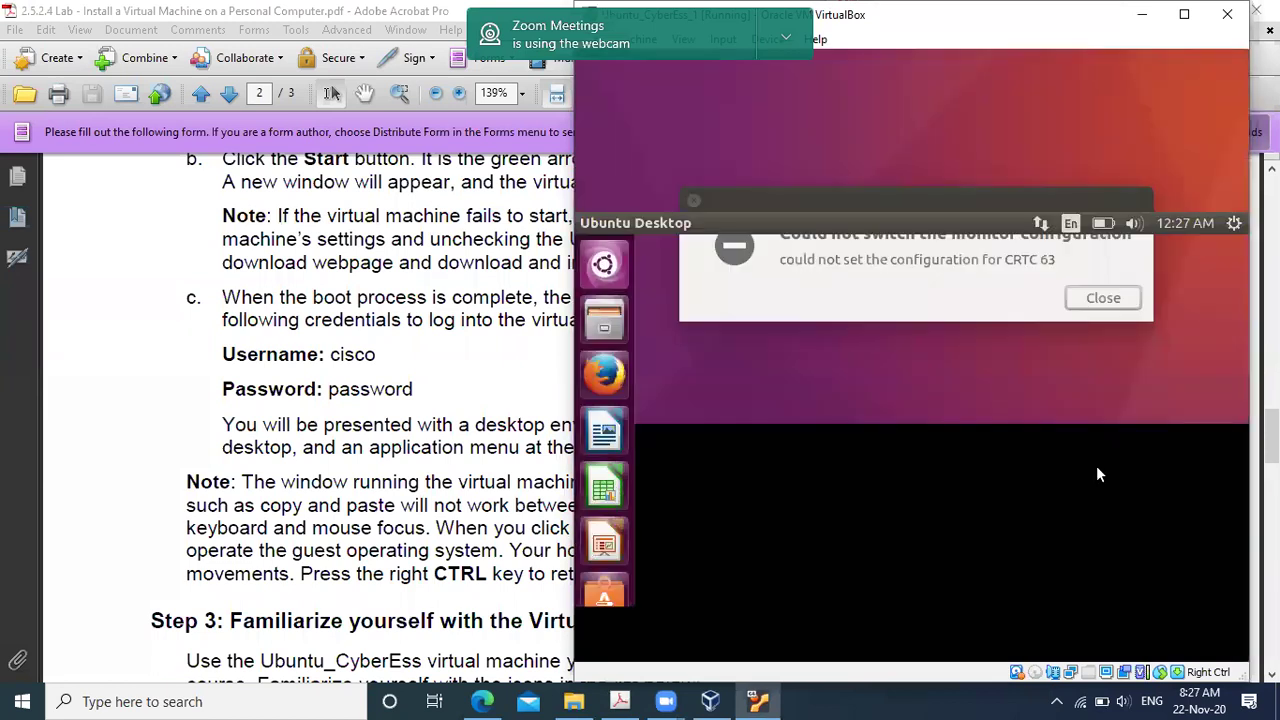
pyautogui.click(1103, 298)
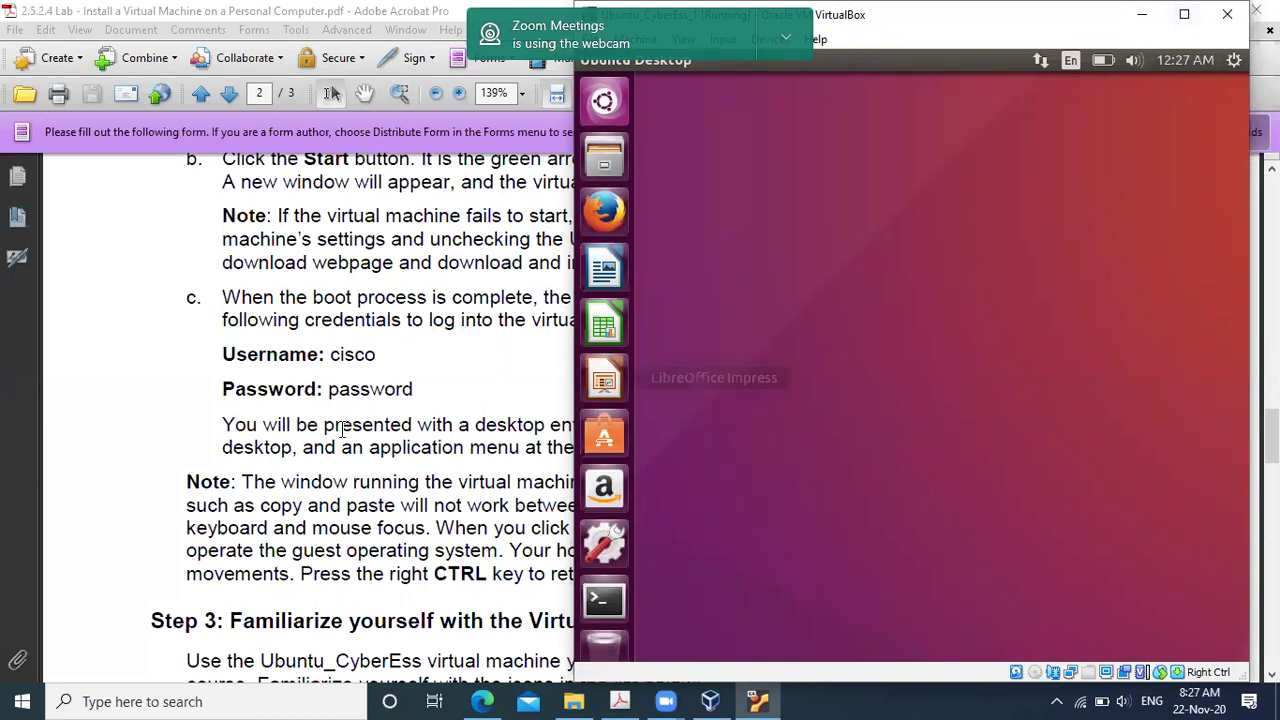
# Open the Terminal in the virtual machine and list the home folder's contents with ls.
pyautogui.click(192, 358)
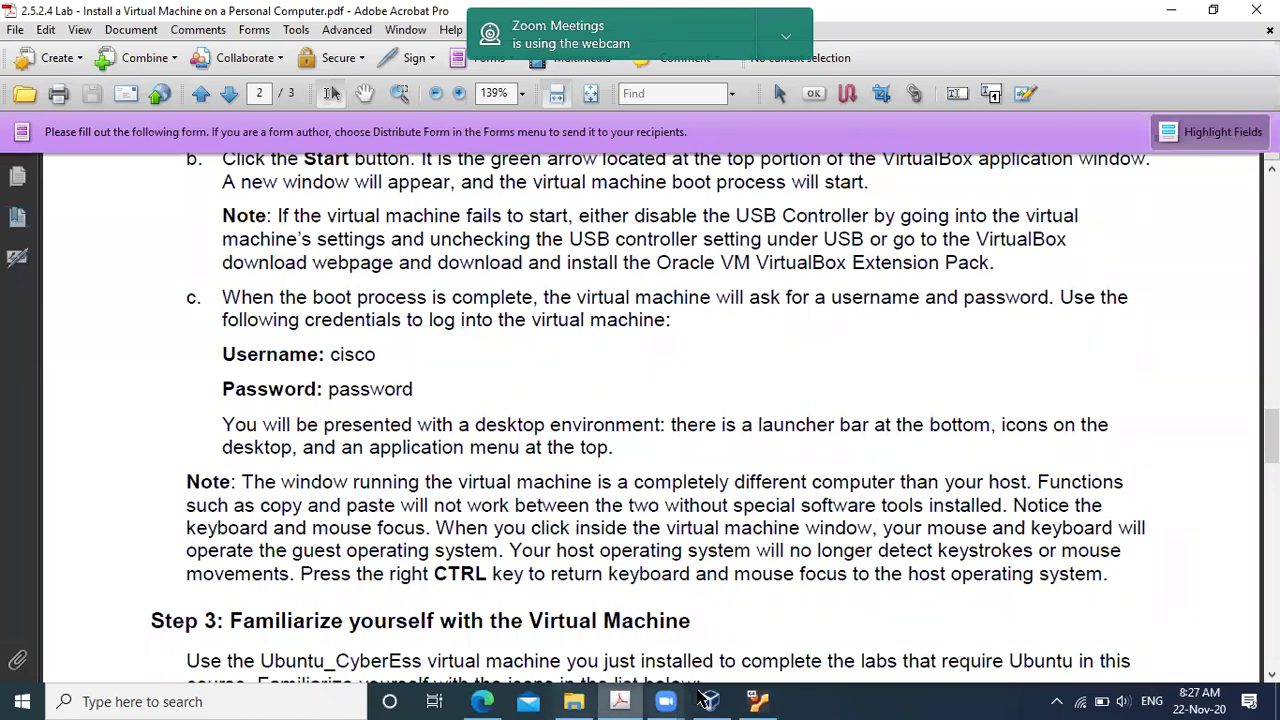
pyautogui.click(708, 700)
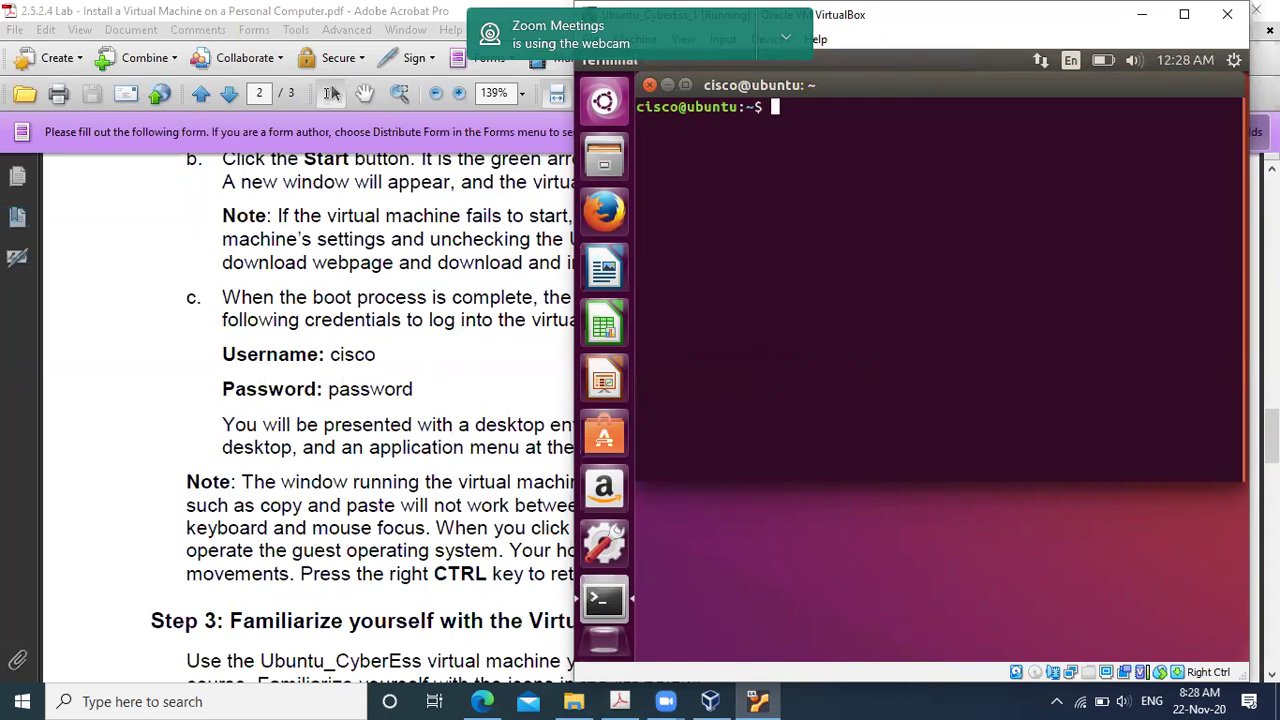
pyautogui.write('ls')
pyautogui.press('Return')
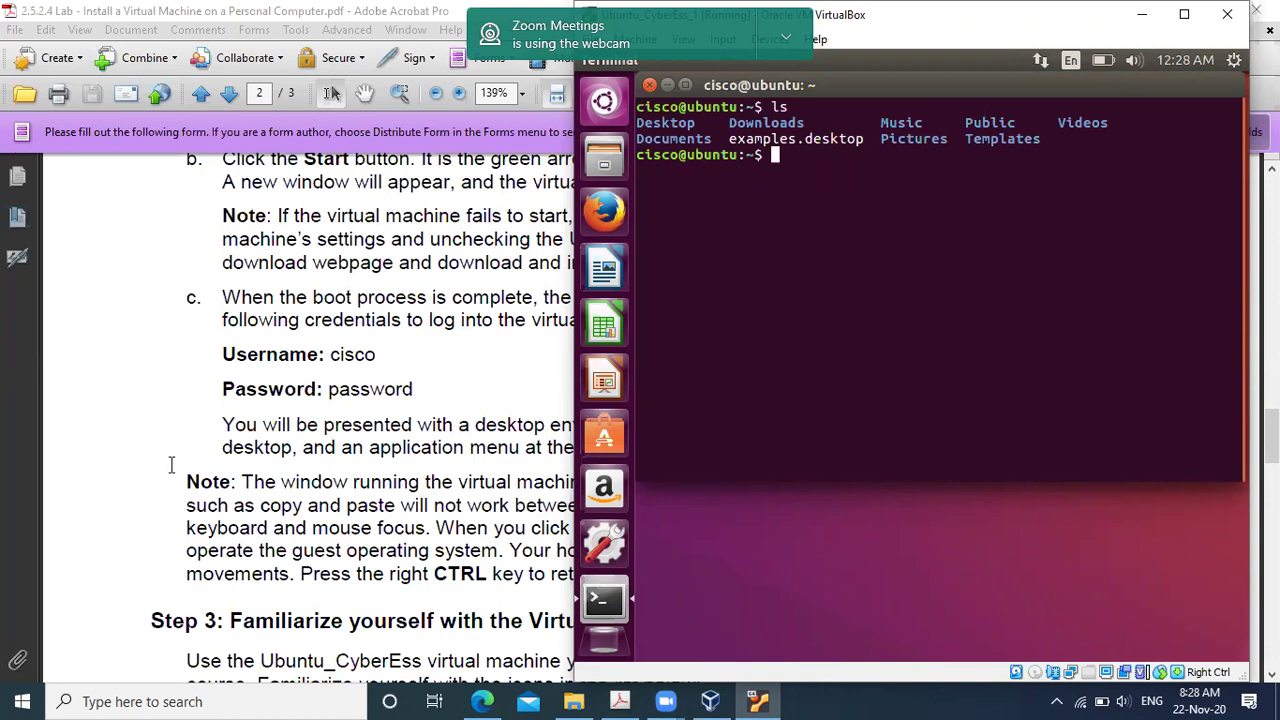
# Highlight CTRL in the lab document's keyboard and mouse focus note and read on to the Step 3 launcher icon list.
pyautogui.doubleClick(458, 574)
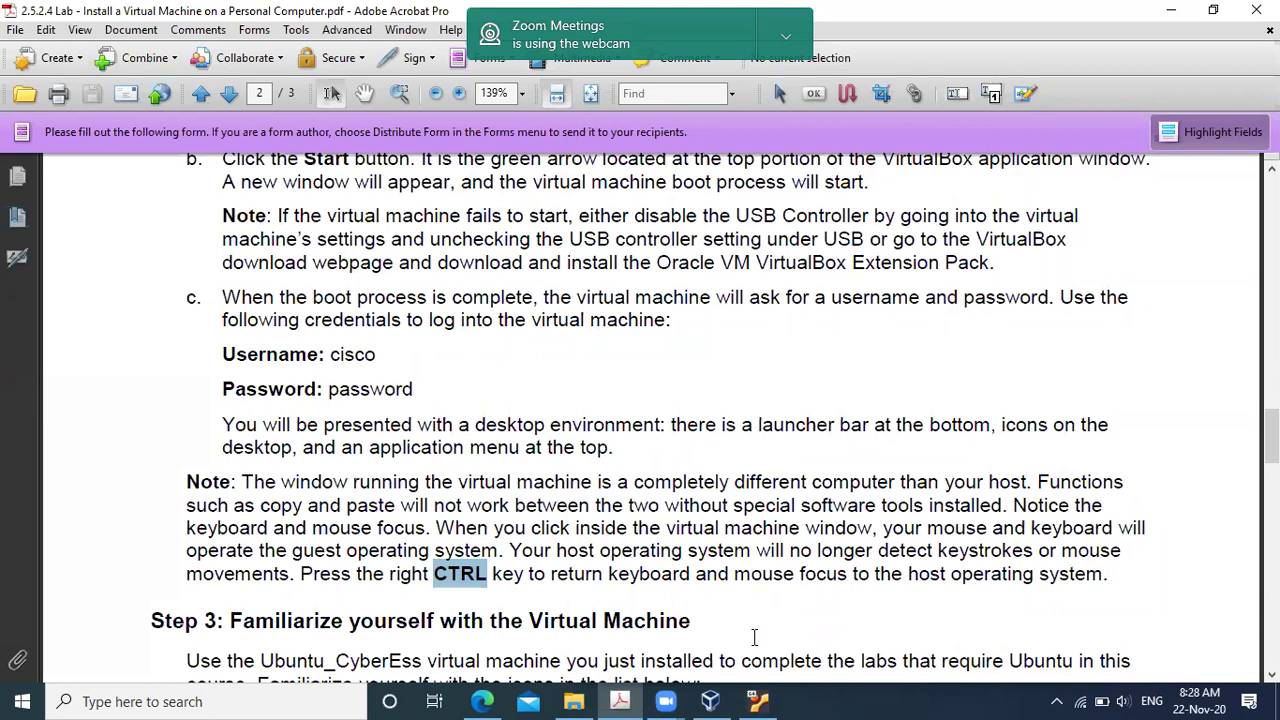
pyautogui.scroll(-3, 740, 510)
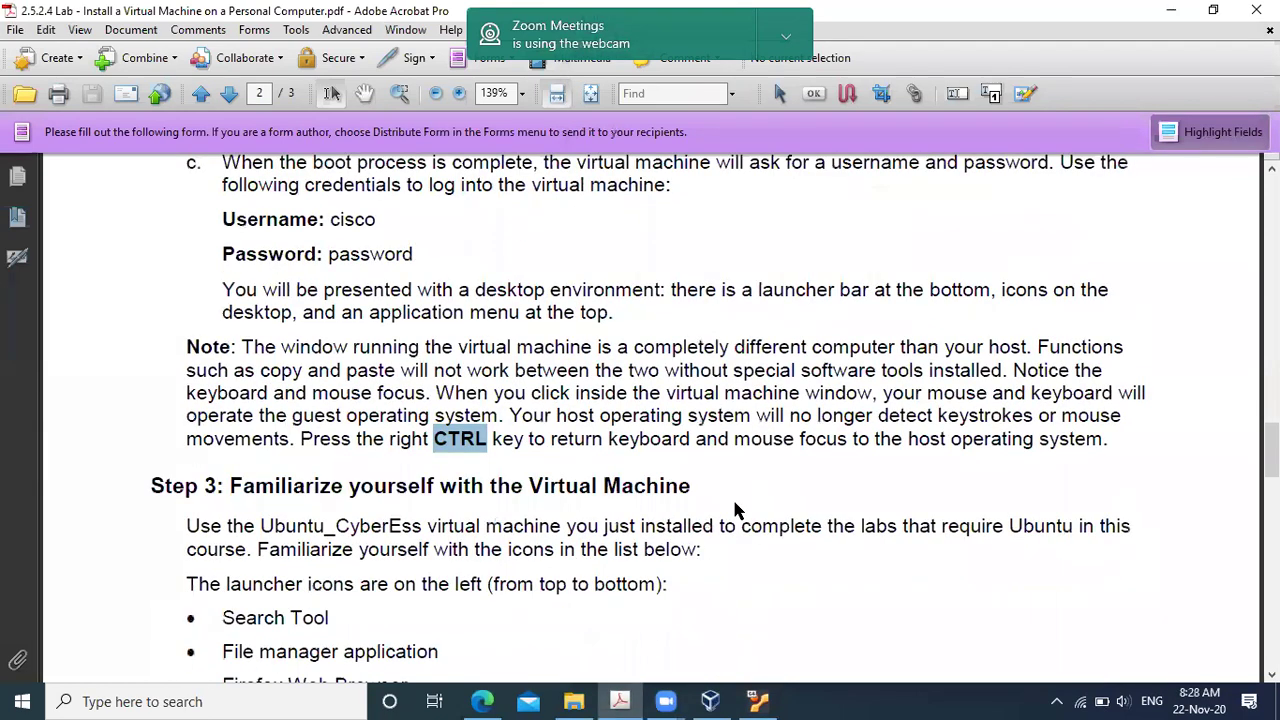
pyautogui.scroll(-3, 738, 510)
pyautogui.scroll(-2, 736, 502)
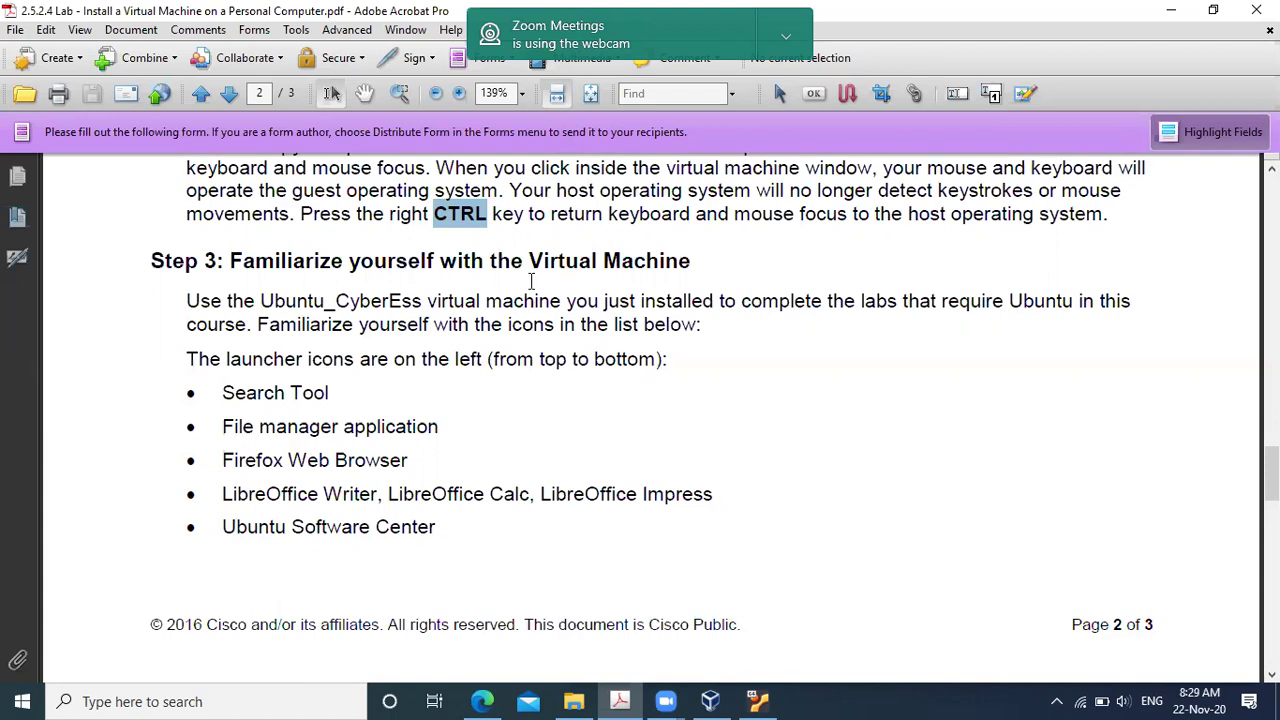
# Look back over the Part 2 import and login instructions, and highlight Ubuntu_CyberEss in the Step 3 paragraph.
pyautogui.scroll(5, 528, 286)
pyautogui.scroll(7, 561, 270)
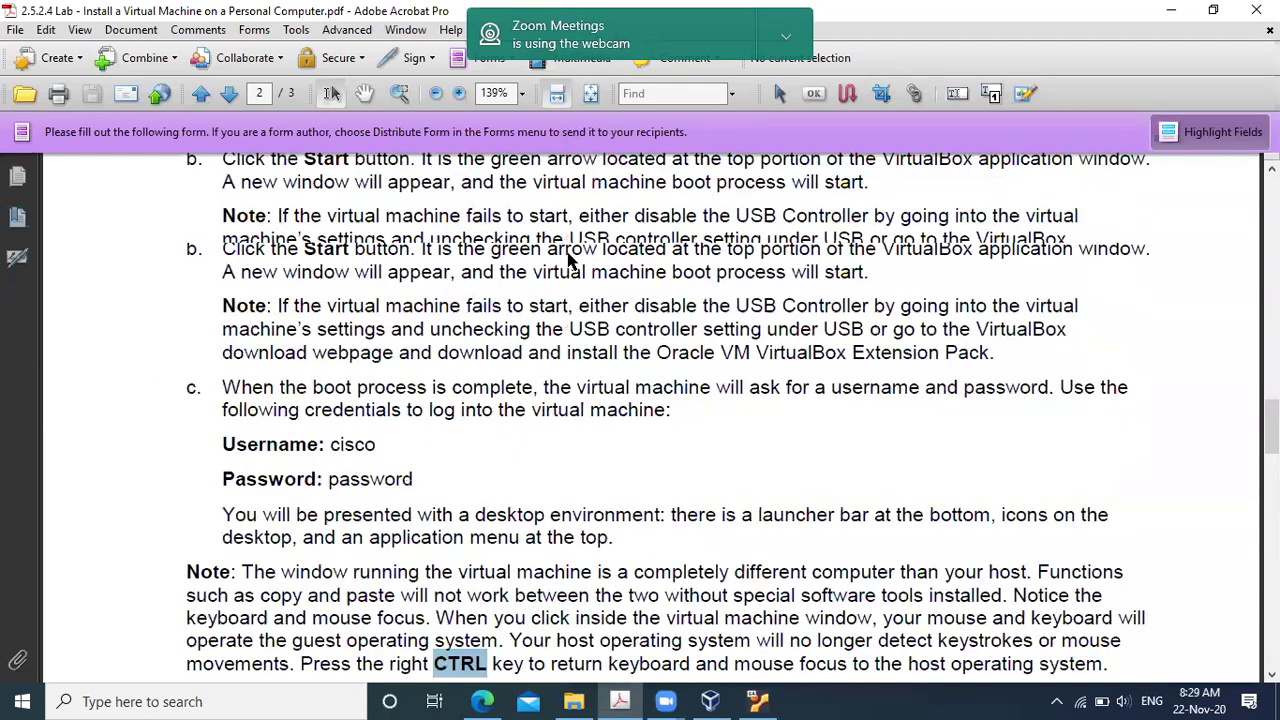
pyautogui.scroll(3, 728, 308)
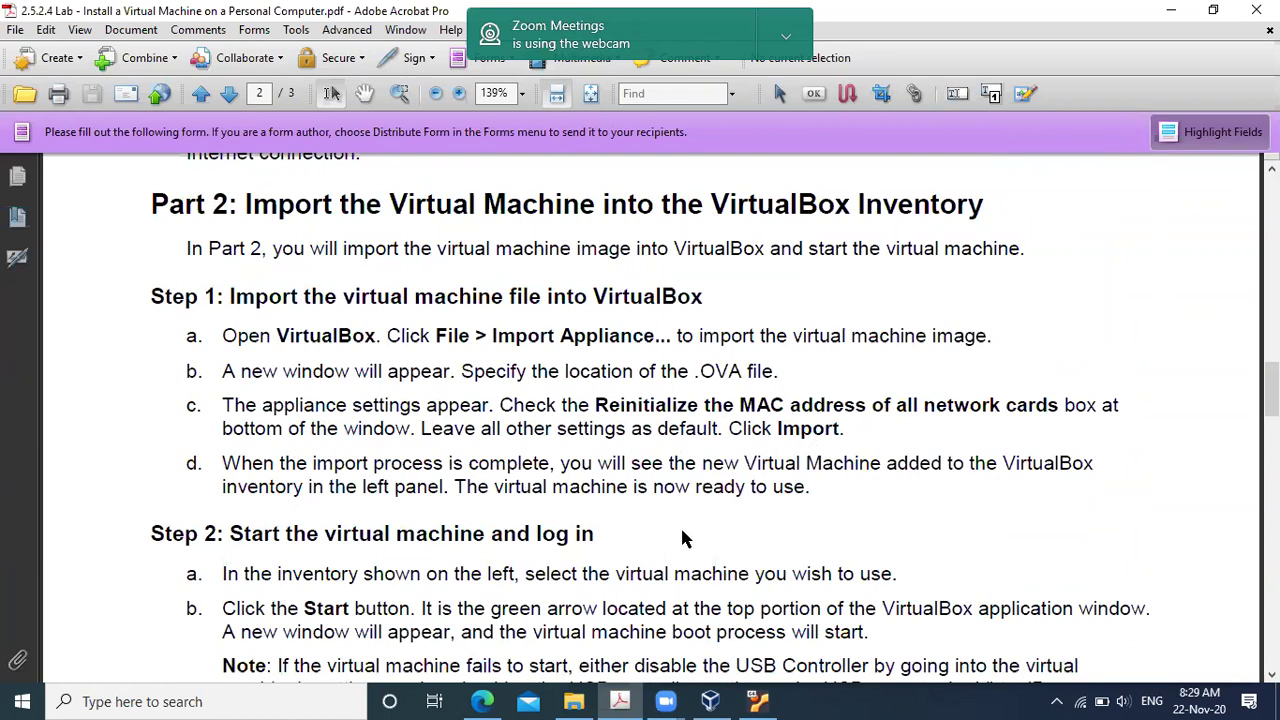
pyautogui.scroll(-3, 783, 527)
pyautogui.scroll(-3, 783, 527)
pyautogui.scroll(-2, 780, 519)
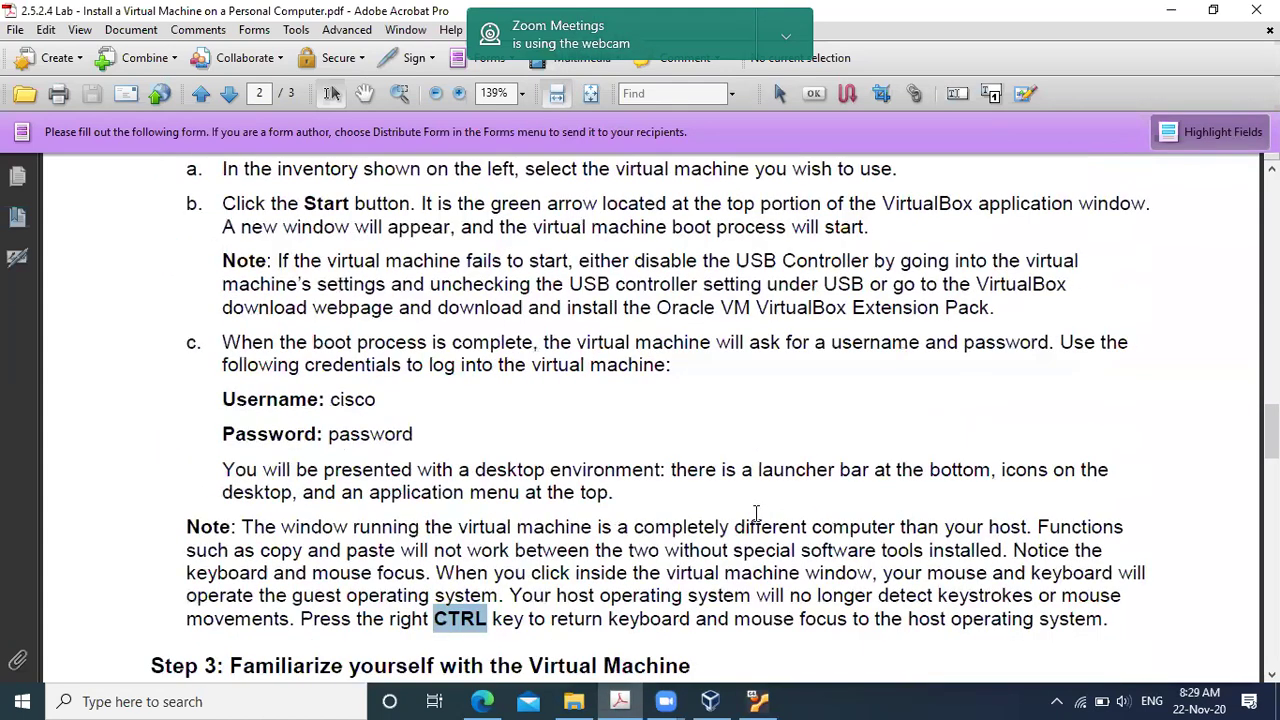
pyautogui.scroll(-4, 400, 527)
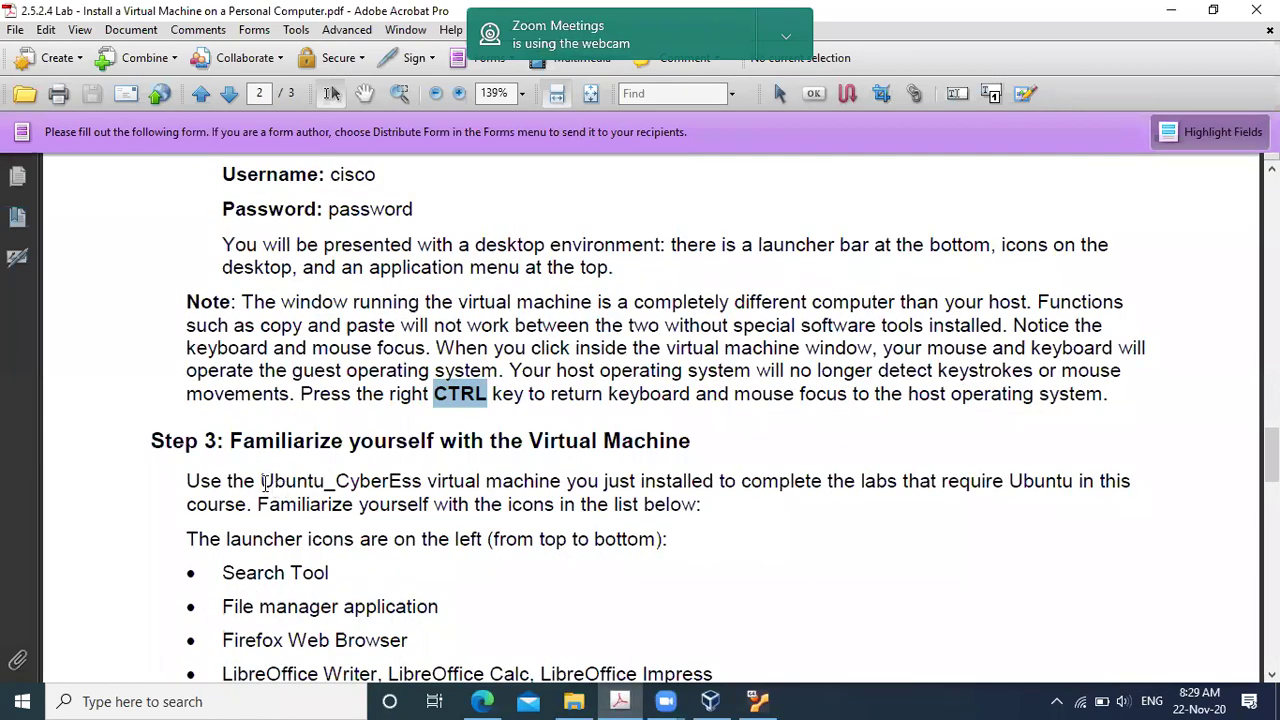
pyautogui.moveTo(262, 481); pyautogui.dragTo(390, 481)
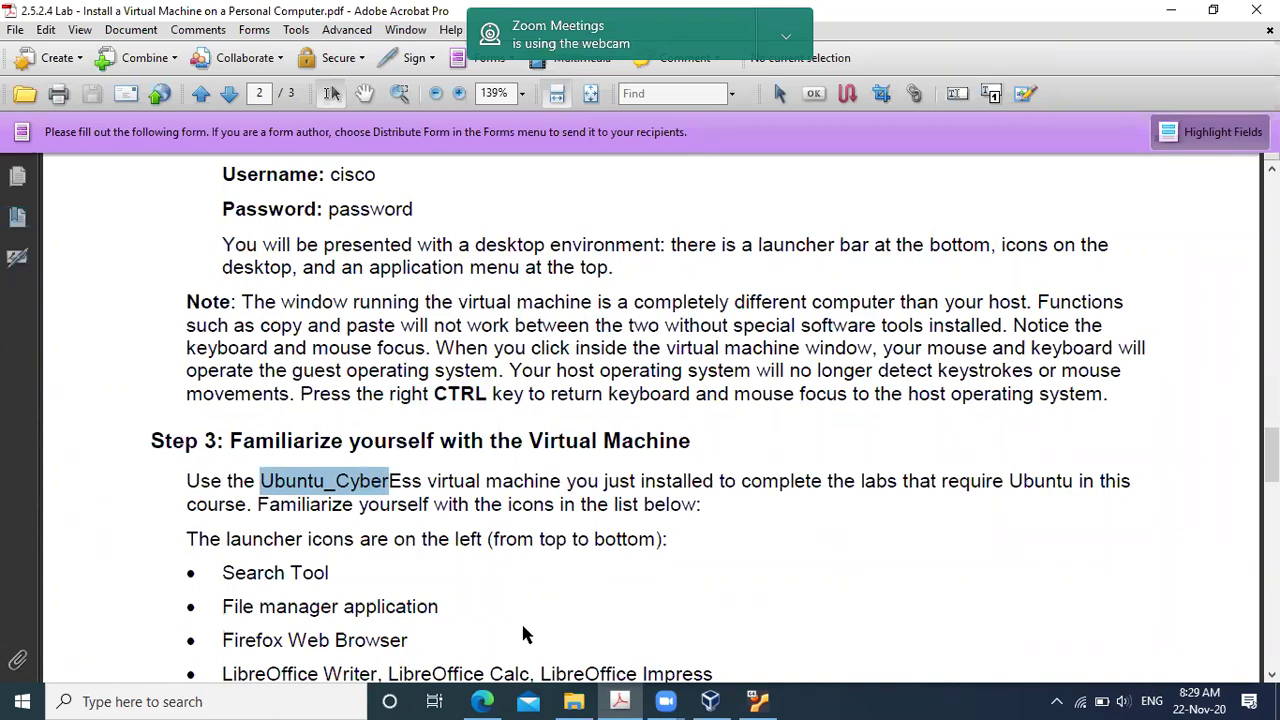
pyautogui.click(315, 476)
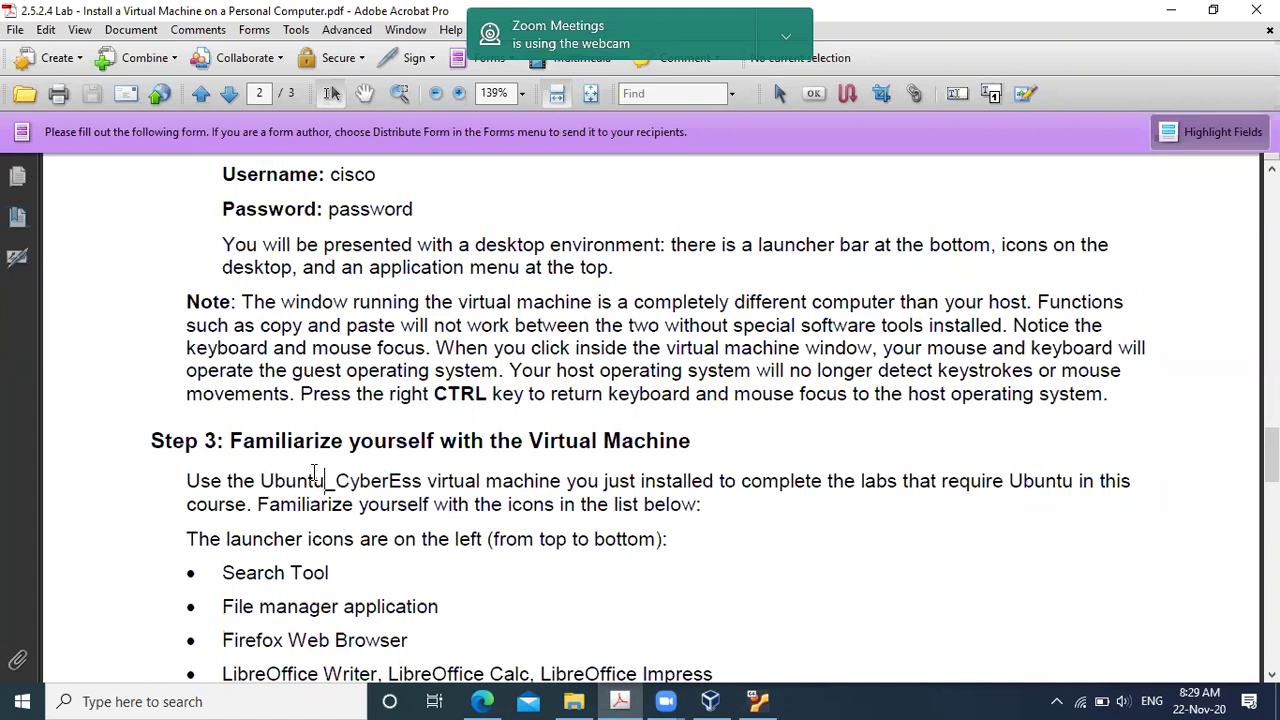
pyautogui.press('Left')
pyautogui.moveTo(360, 481); pyautogui.dragTo(422, 482)
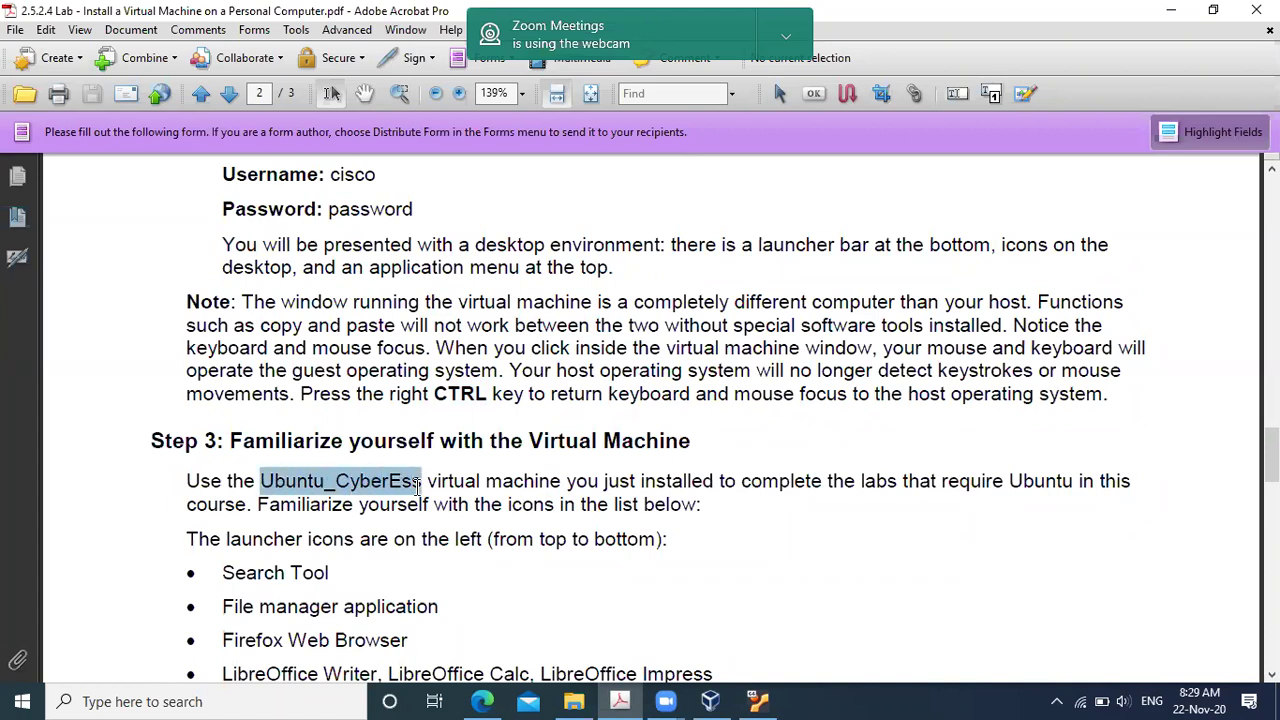
# Check the Ubuntu_CyberEss_1 entry in VirtualBox Manager, and minimize the manager and virtual machine windows.
pyautogui.click(757, 701)
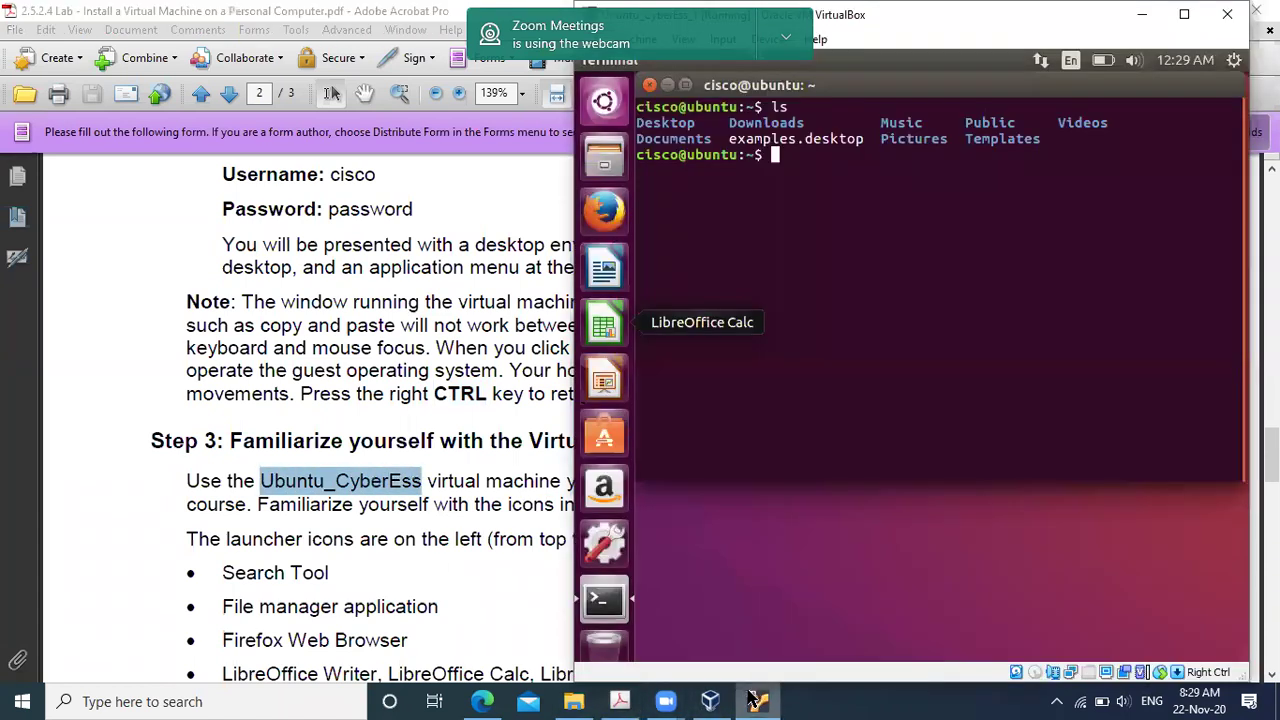
pyautogui.click(705, 697)
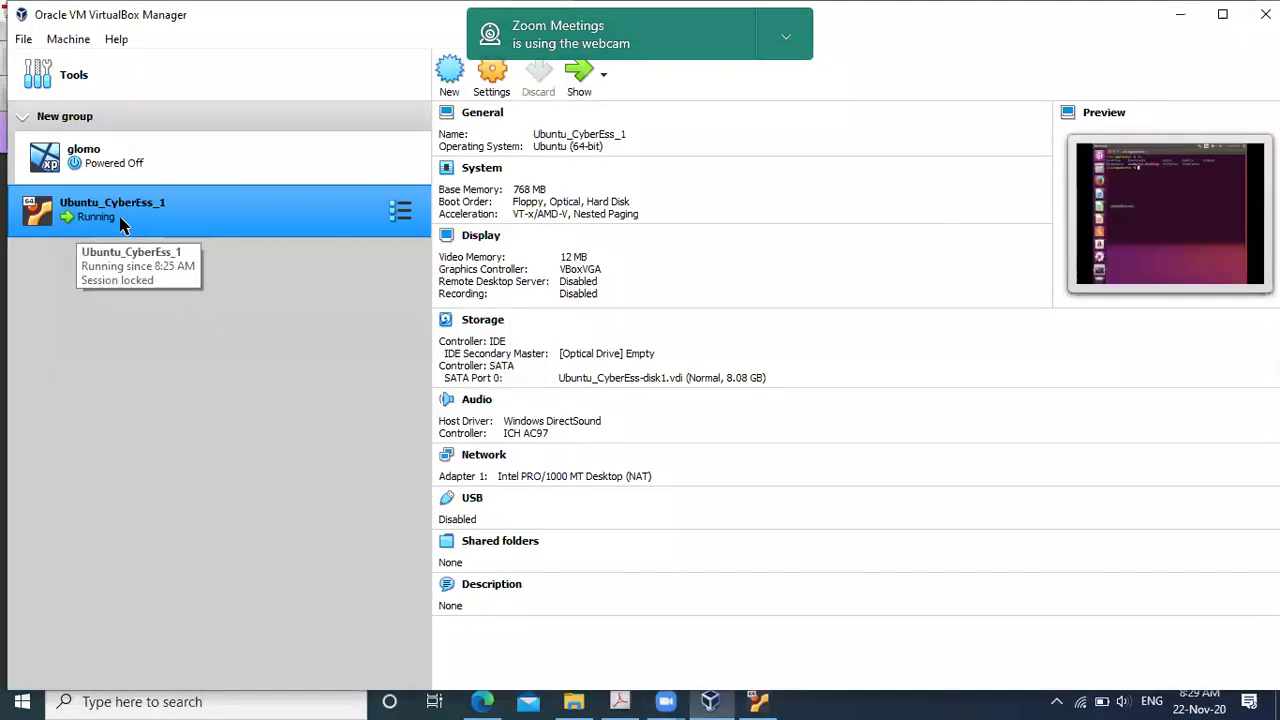
pyautogui.click(1181, 16)
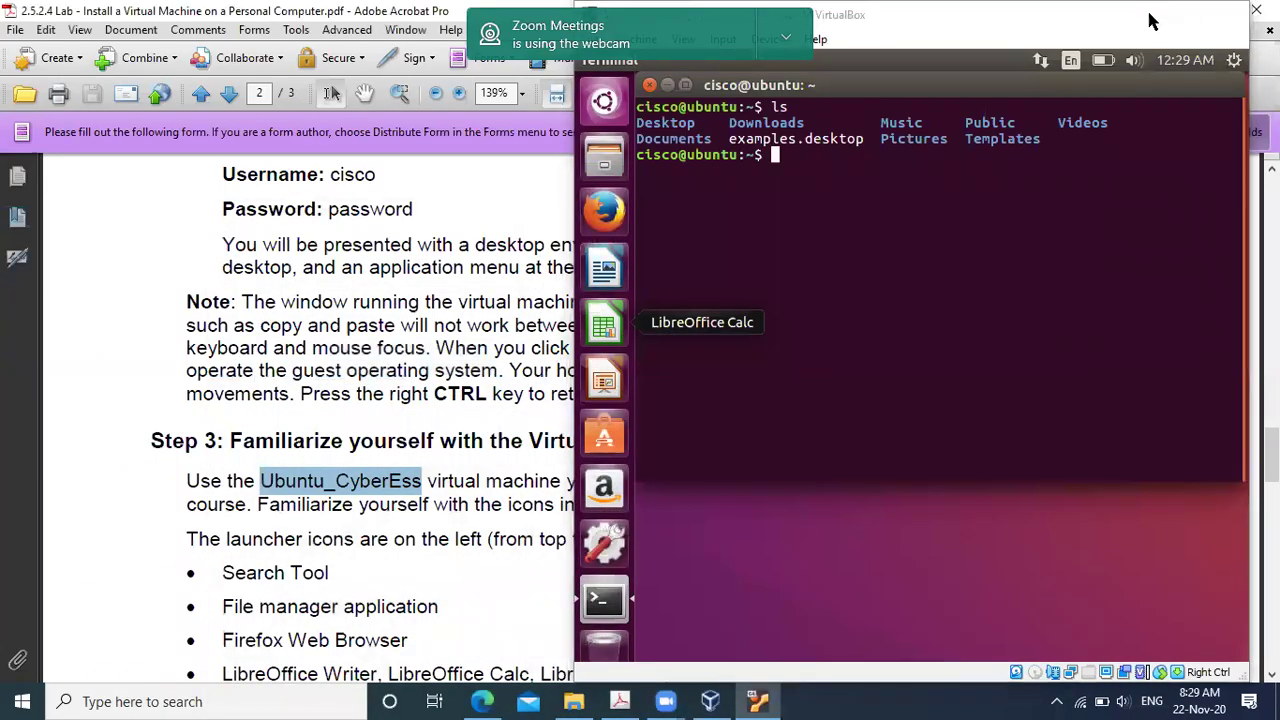
pyautogui.click(1143, 15)
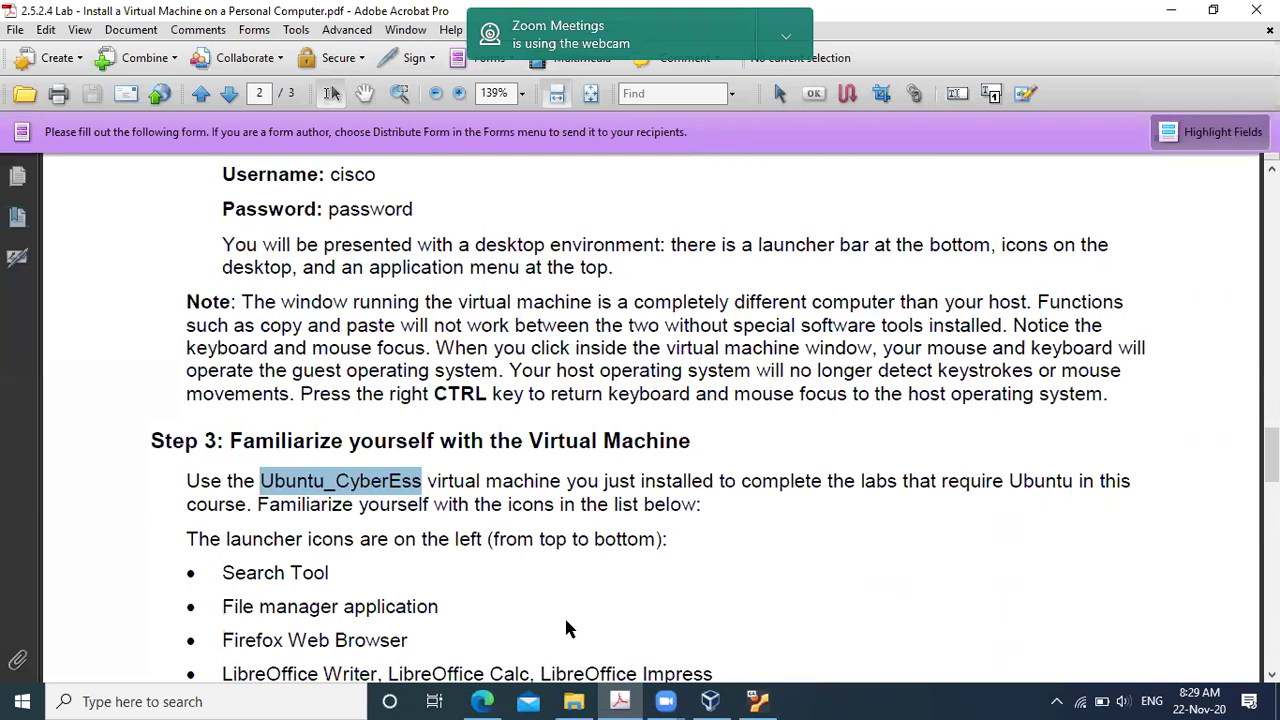
# Compare the Step 3 launcher icon list with the launcher in the running virtual machine.
pyautogui.scroll(-1, 417, 608)
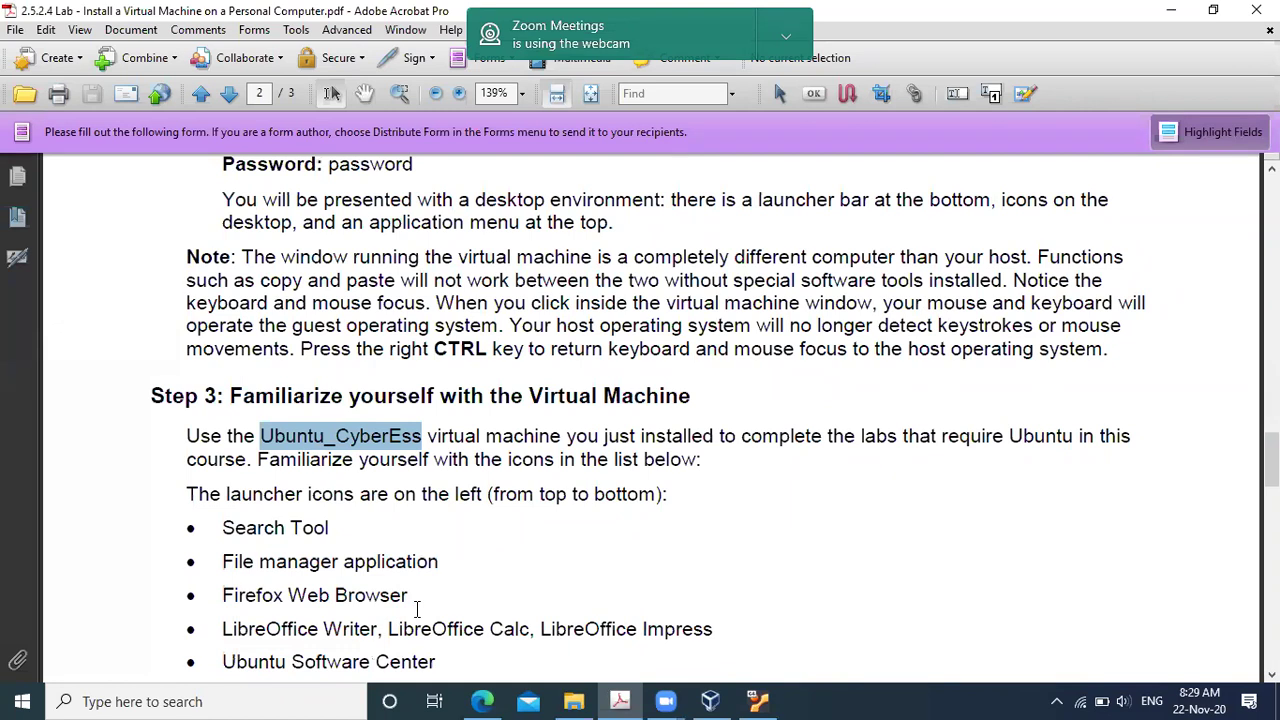
pyautogui.scroll(-1, 349, 556)
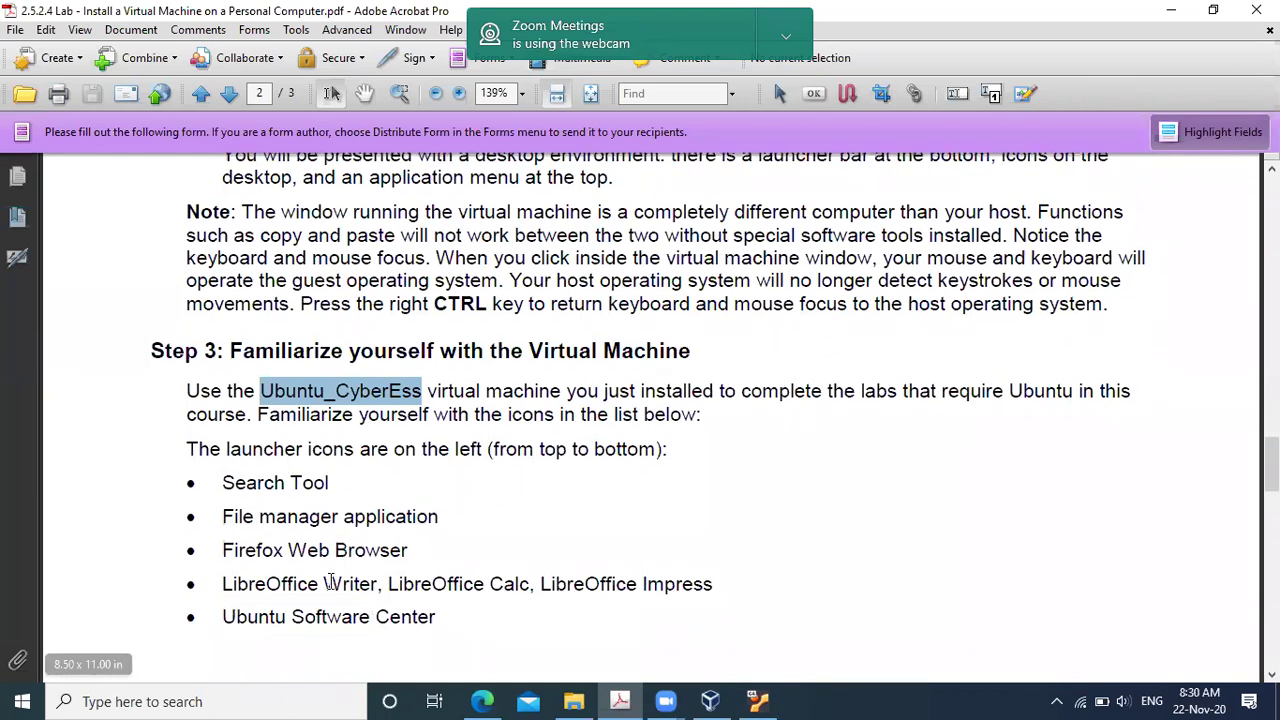
pyautogui.click(757, 701)
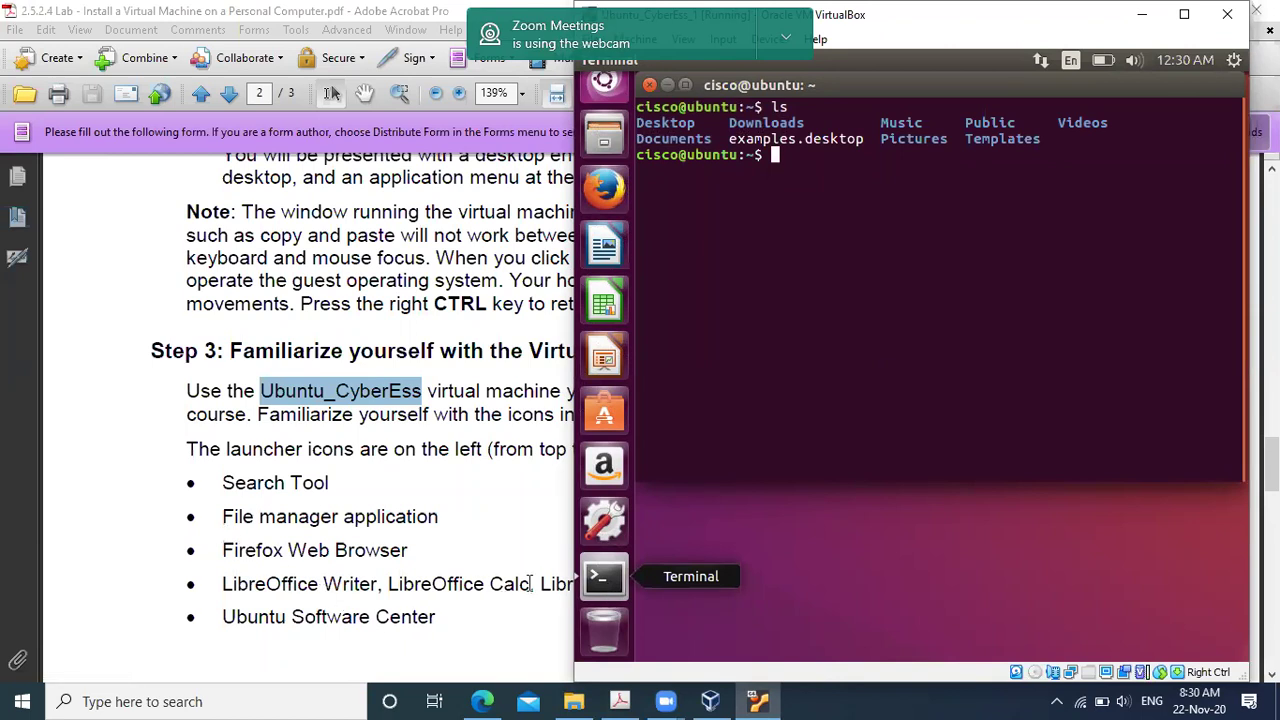
# Highlight the Terminal item in the launcher icon list on page 3 of the lab document.
pyautogui.scroll(-5, 312, 558)
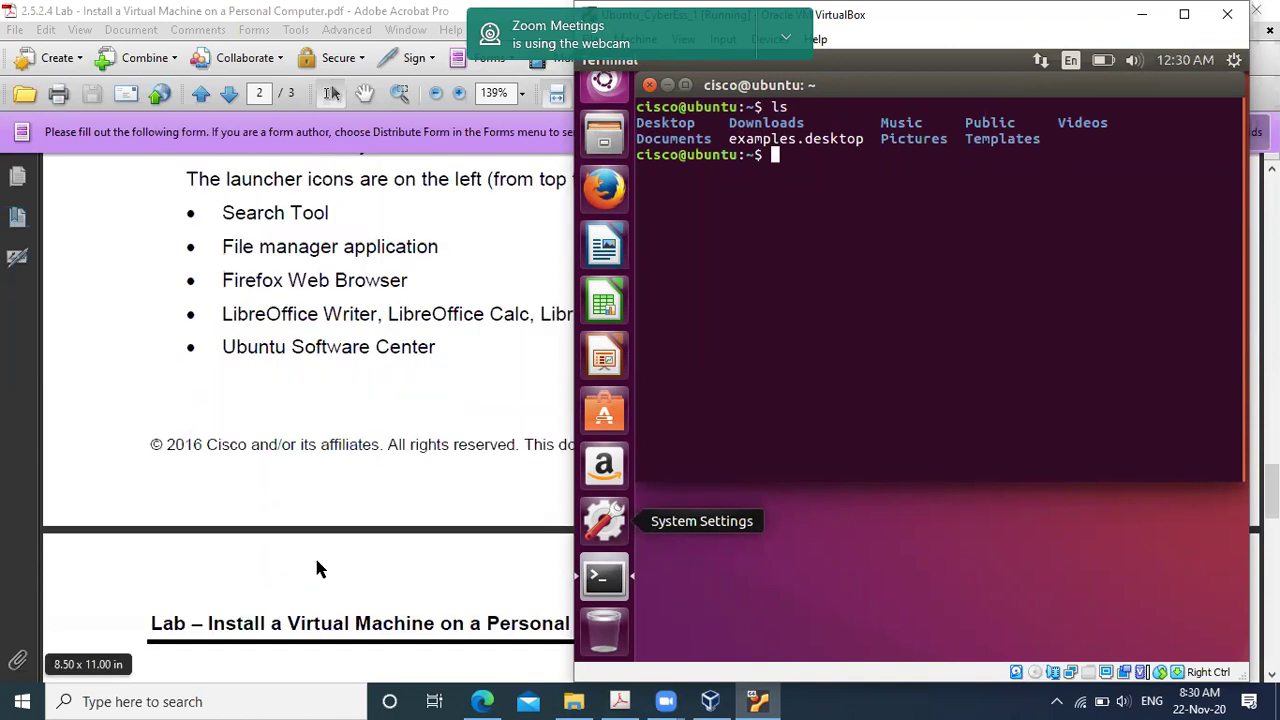
pyautogui.scroll(-3, 316, 561)
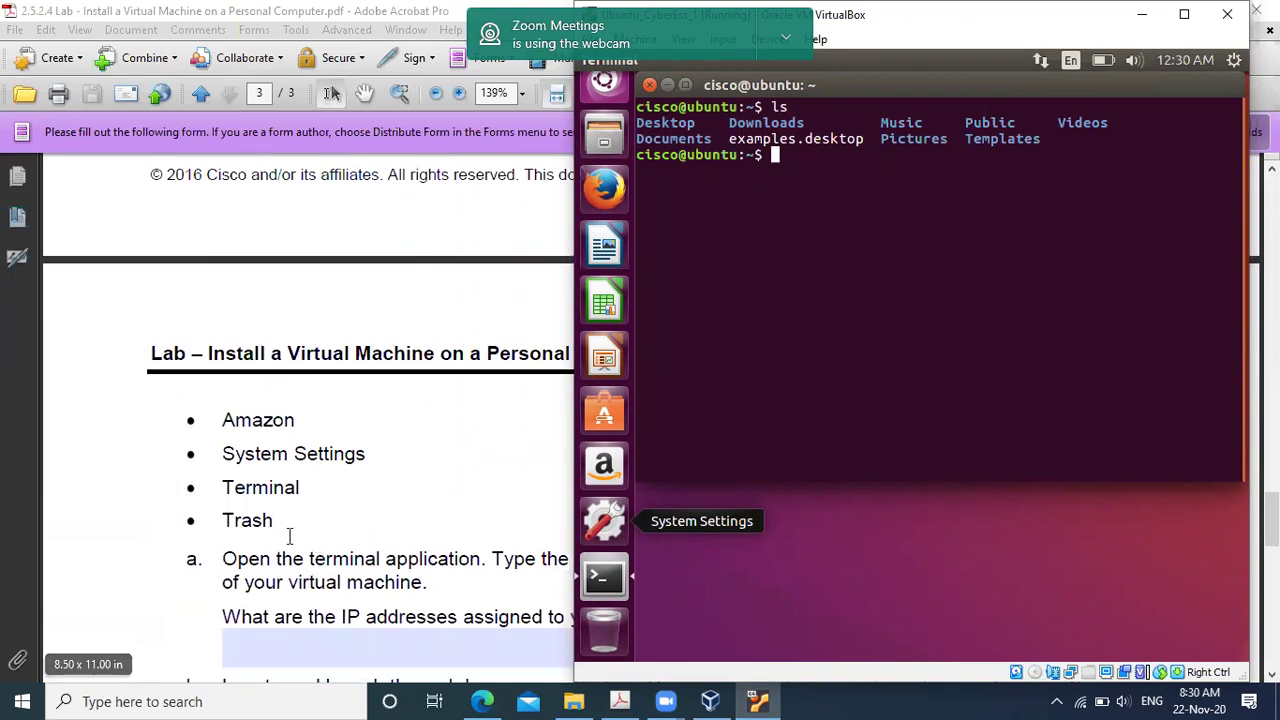
pyautogui.click(288, 490)
pyautogui.doubleClick(270, 487)
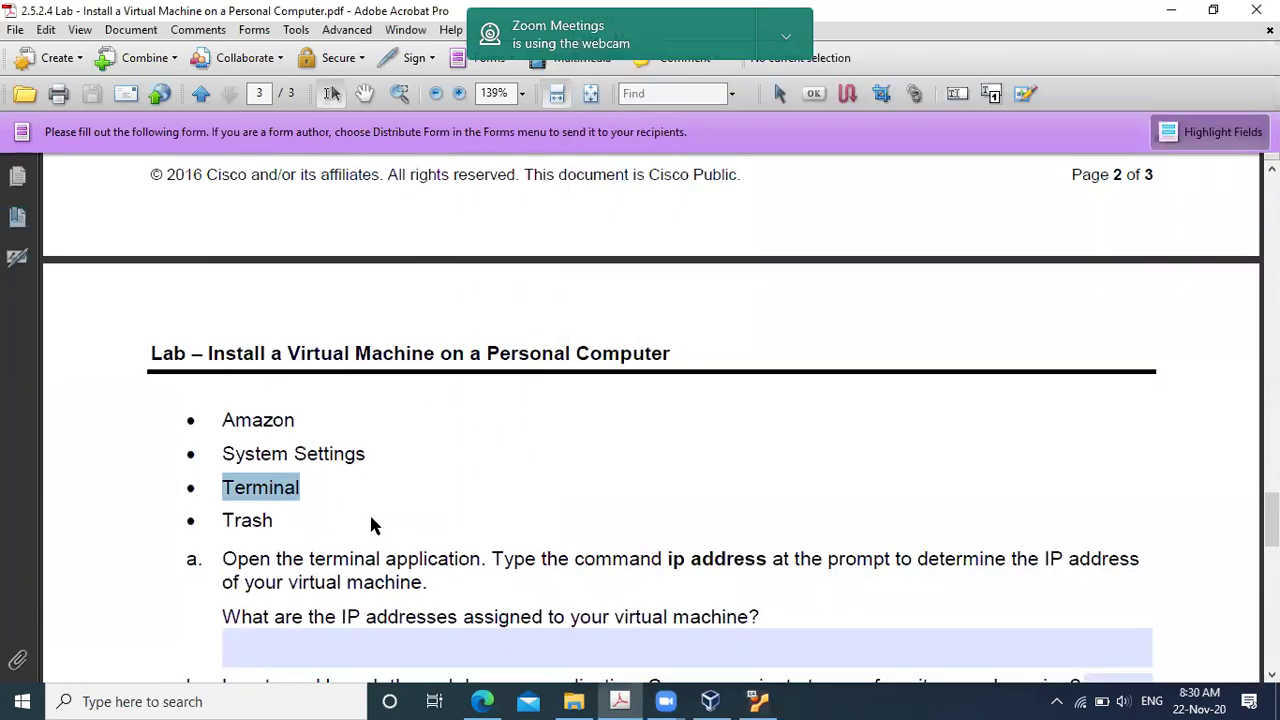
# Return to the running virtual machine, close its old Terminal window and open a fresh Terminal.
pyautogui.scroll(-2, 556, 440)
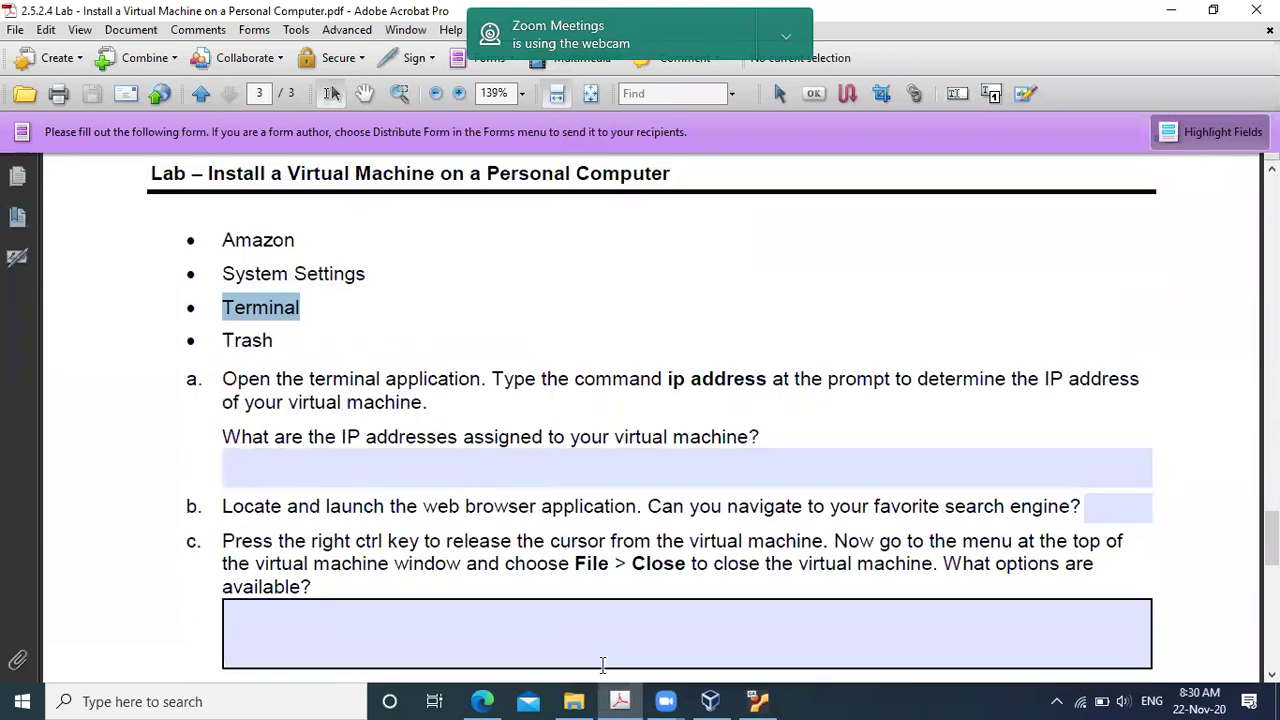
pyautogui.click(757, 701)
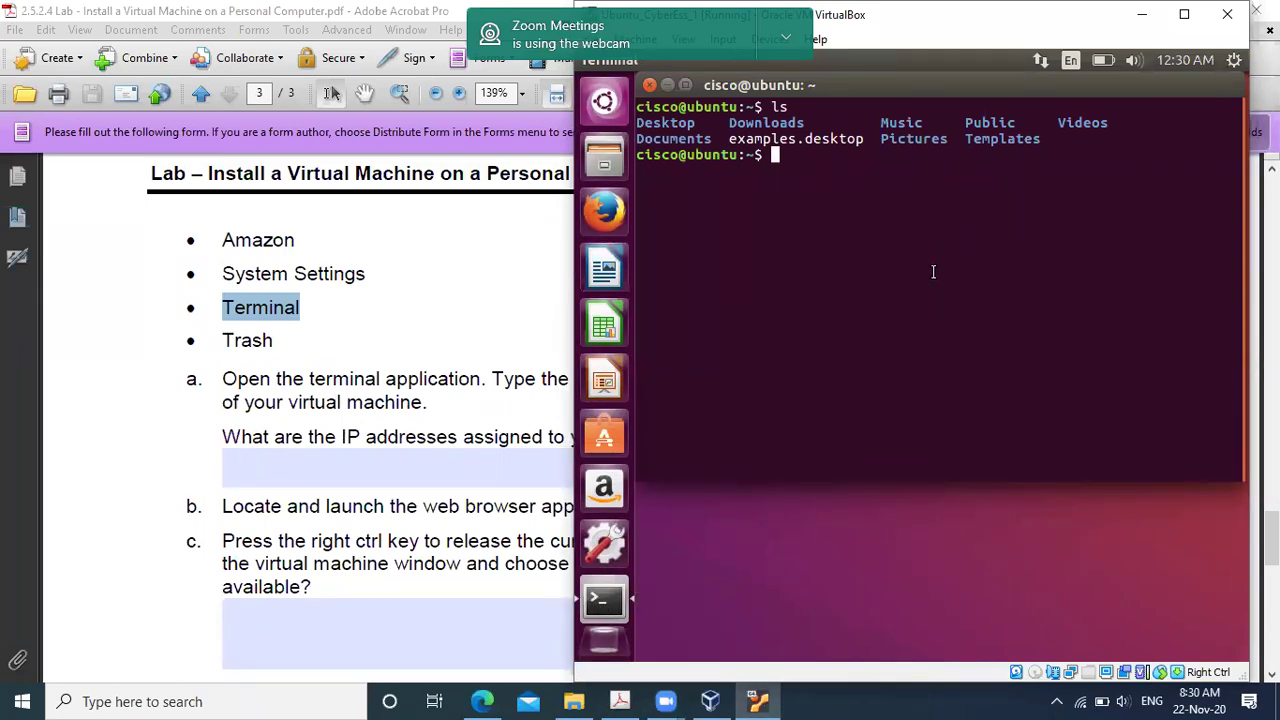
pyautogui.moveTo(982, 88); pyautogui.dragTo(897, 228)
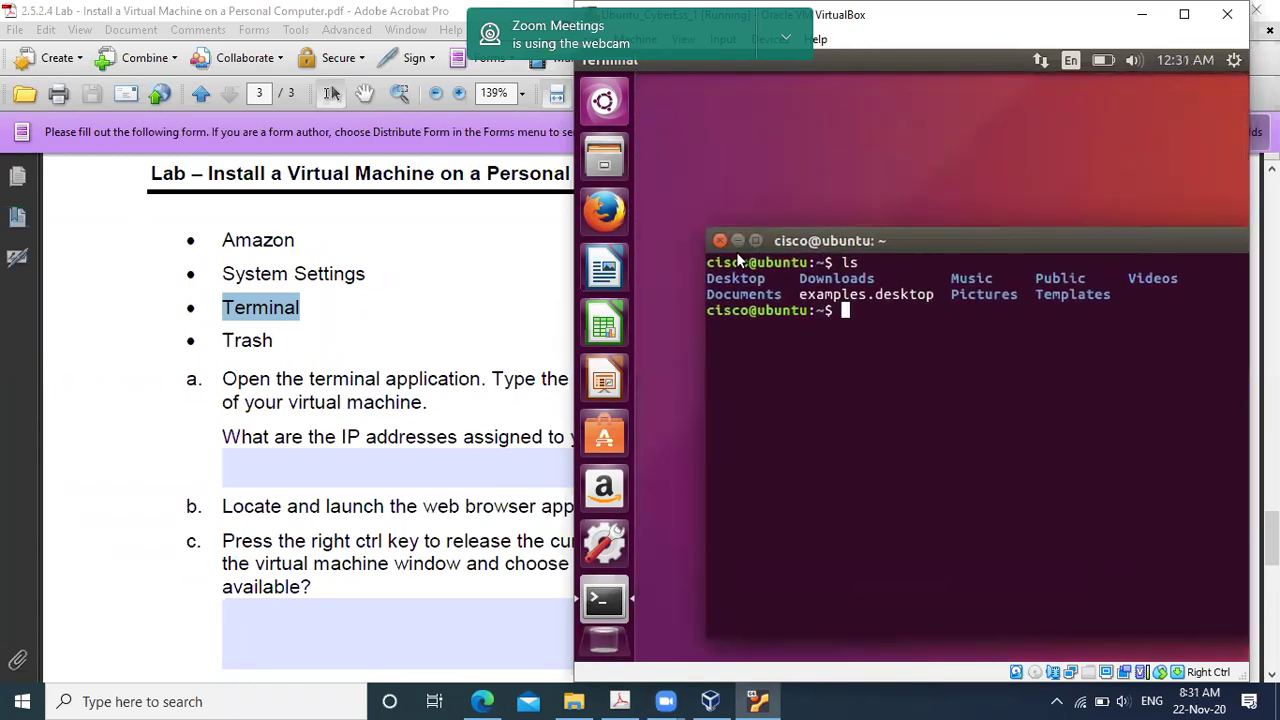
pyautogui.click(719, 241)
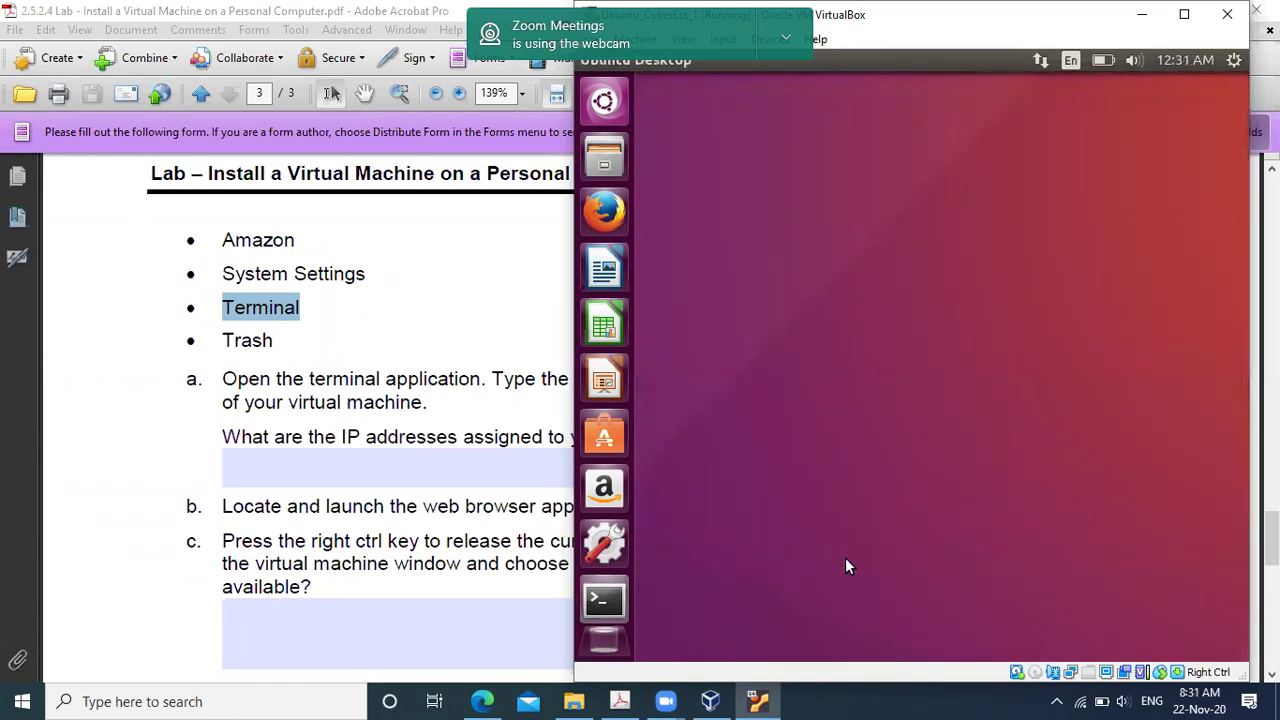
pyautogui.click(606, 602)
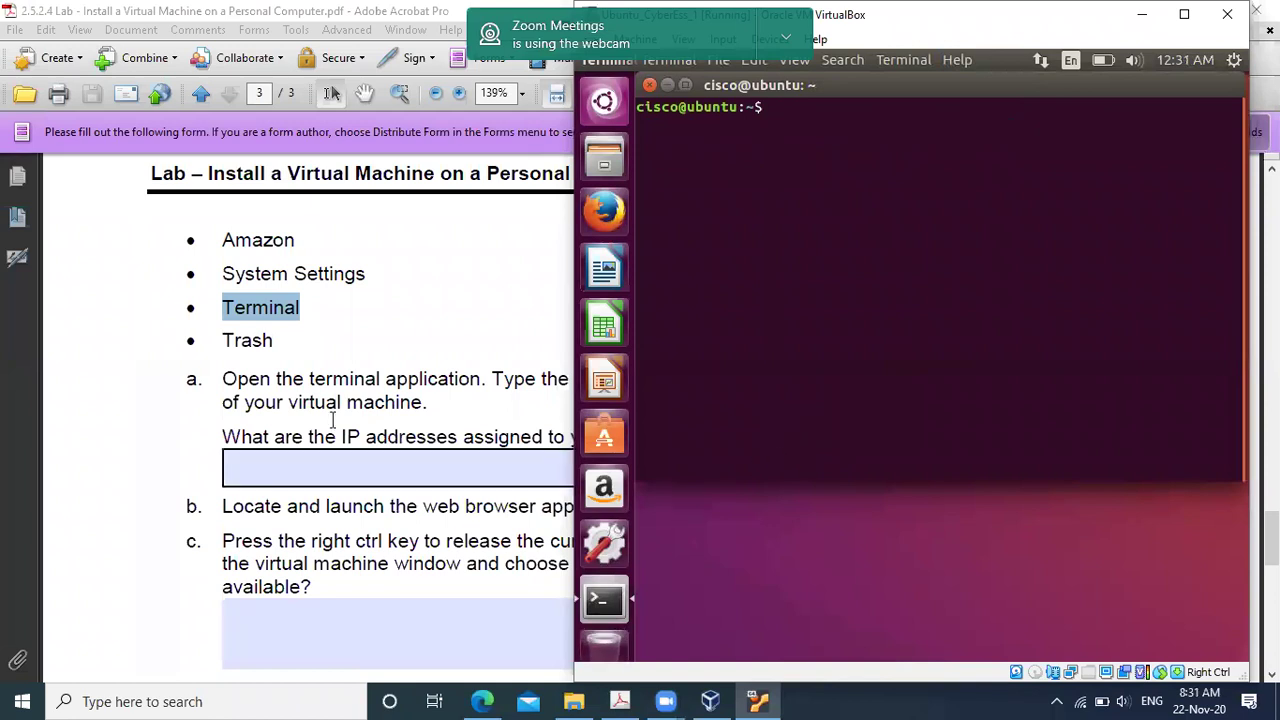
# Highlight the ip address command in step a of the lab document and run ip address in the virtual machine's Terminal.
pyautogui.click(126, 337)
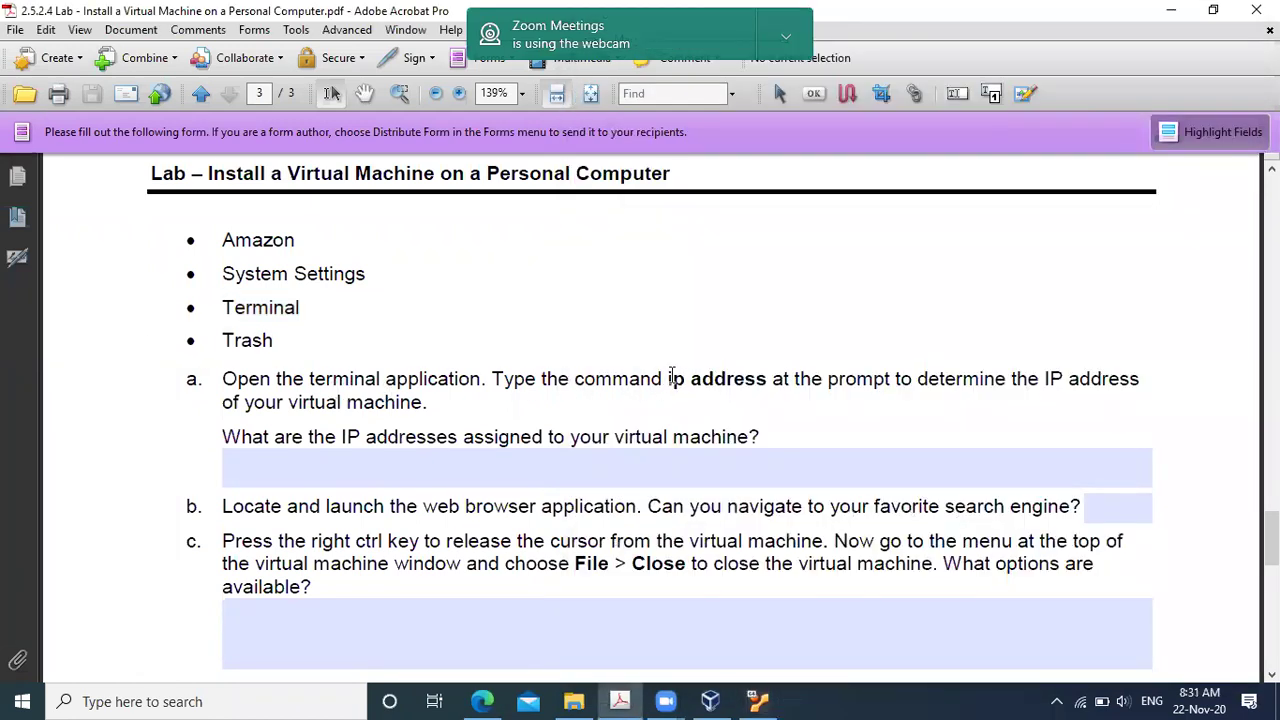
pyautogui.moveTo(669, 378); pyautogui.dragTo(767, 380)
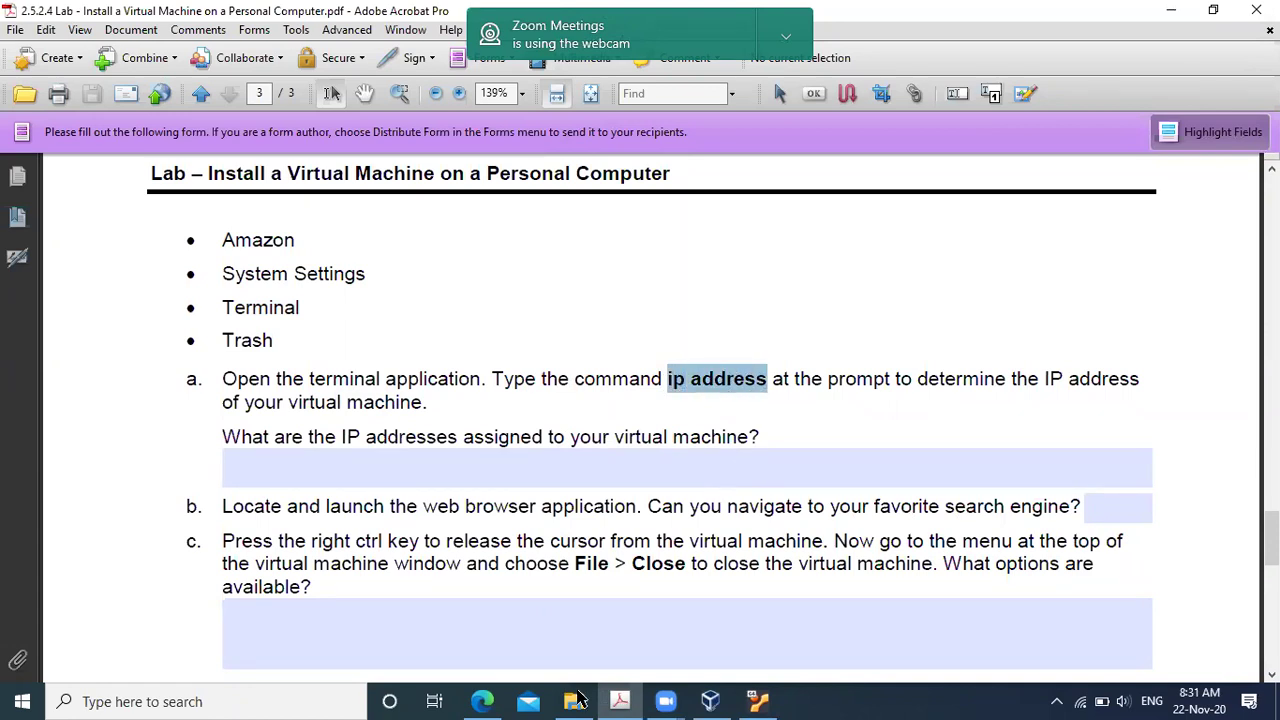
pyautogui.click(757, 701)
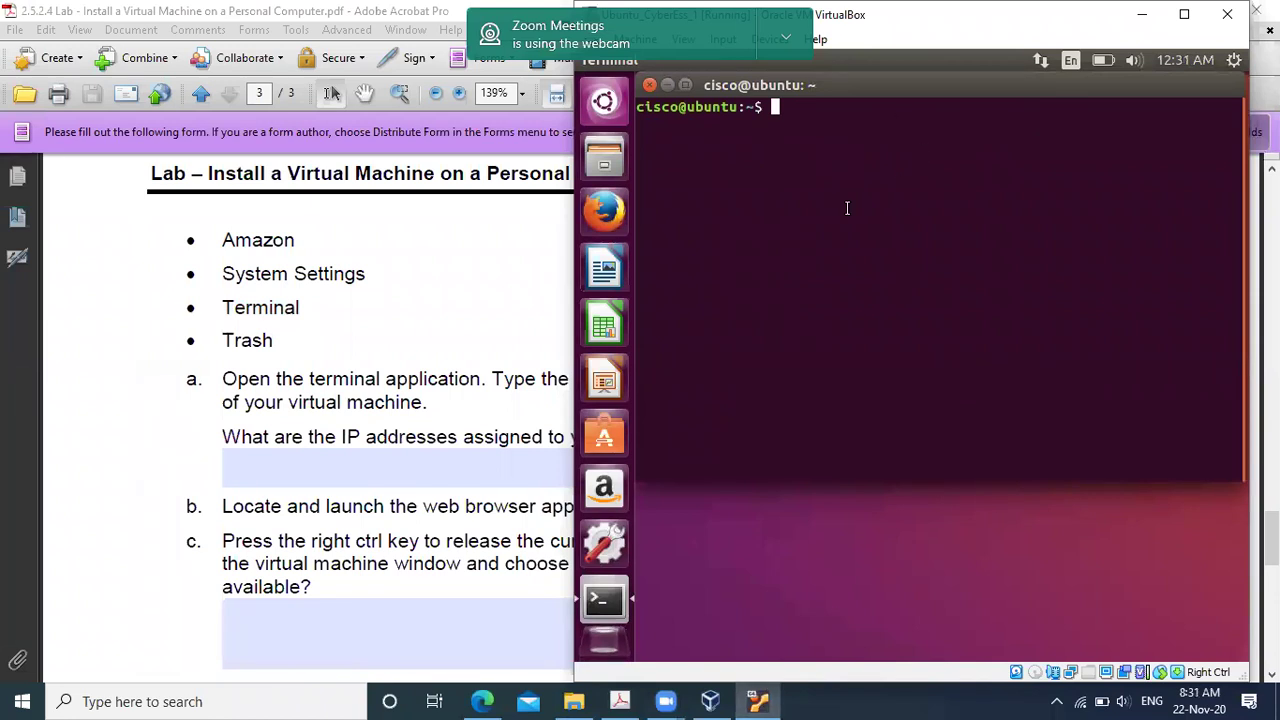
pyautogui.write('ip address')
pyautogui.press('Return')
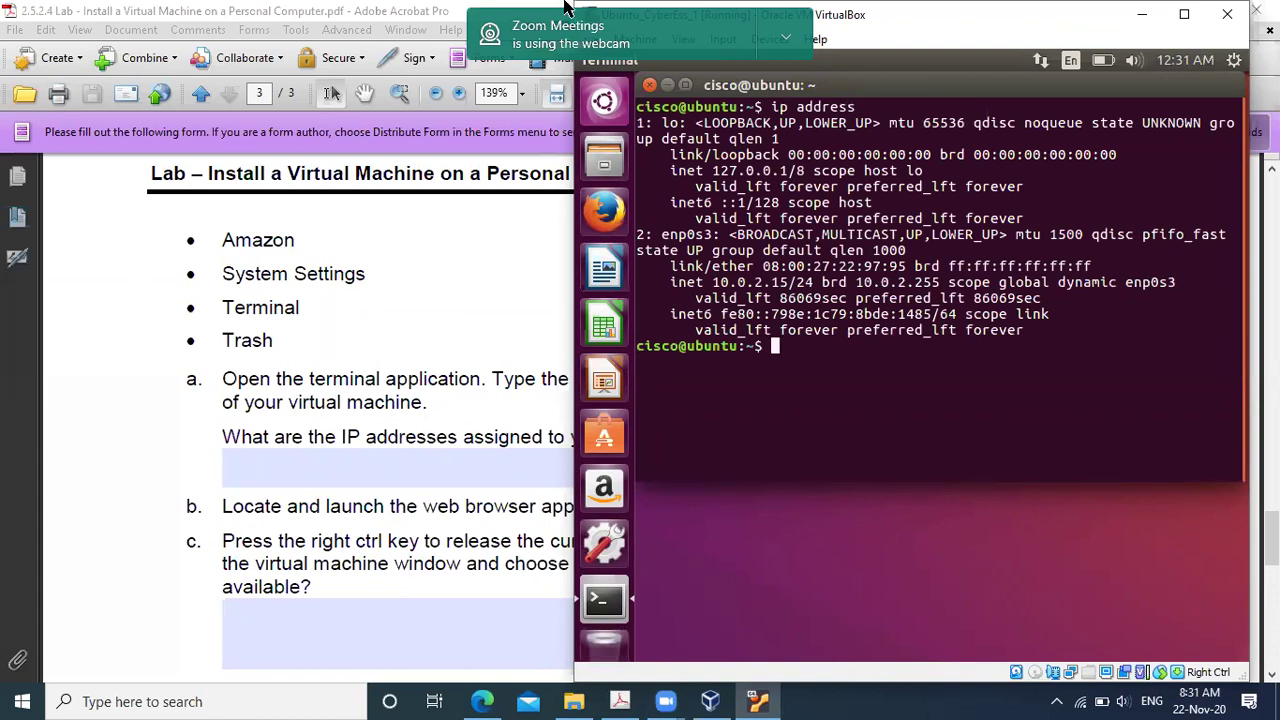
# Review the IP address question in step a and highlight the loopback inet address 127.0.0.1 in the Terminal output.
pyautogui.click(360, 458)
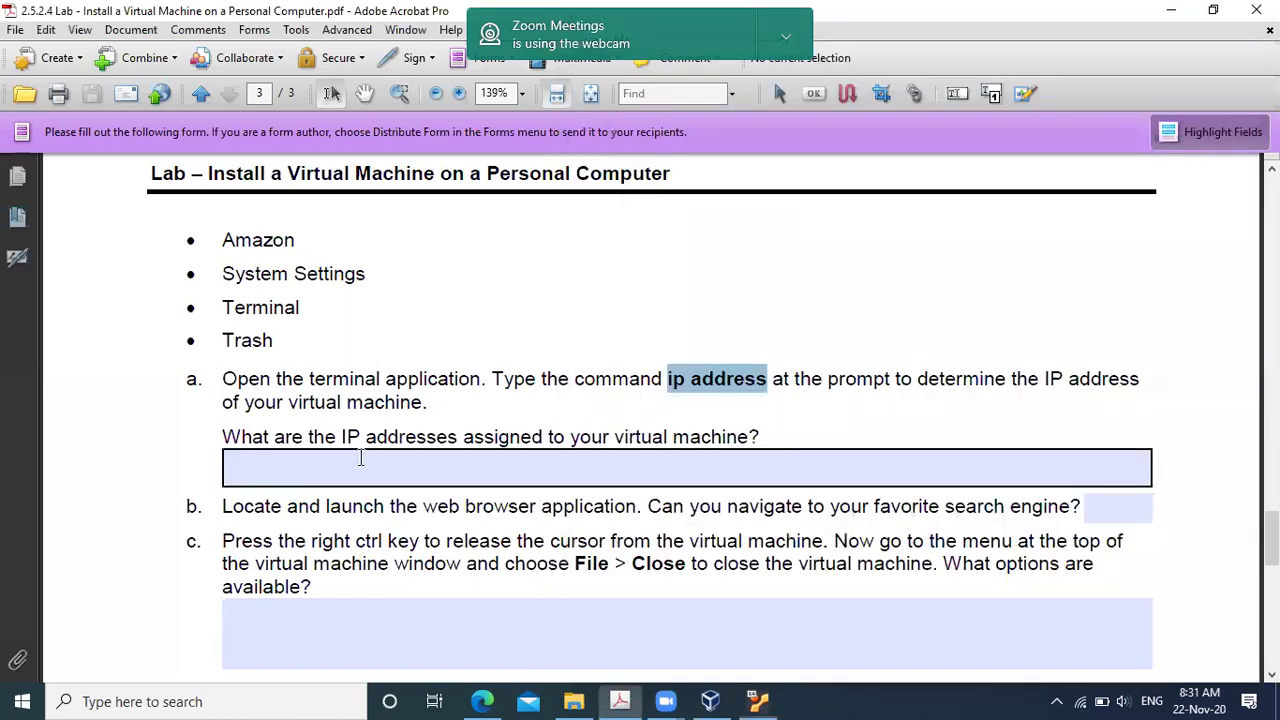
pyautogui.click(440, 452)
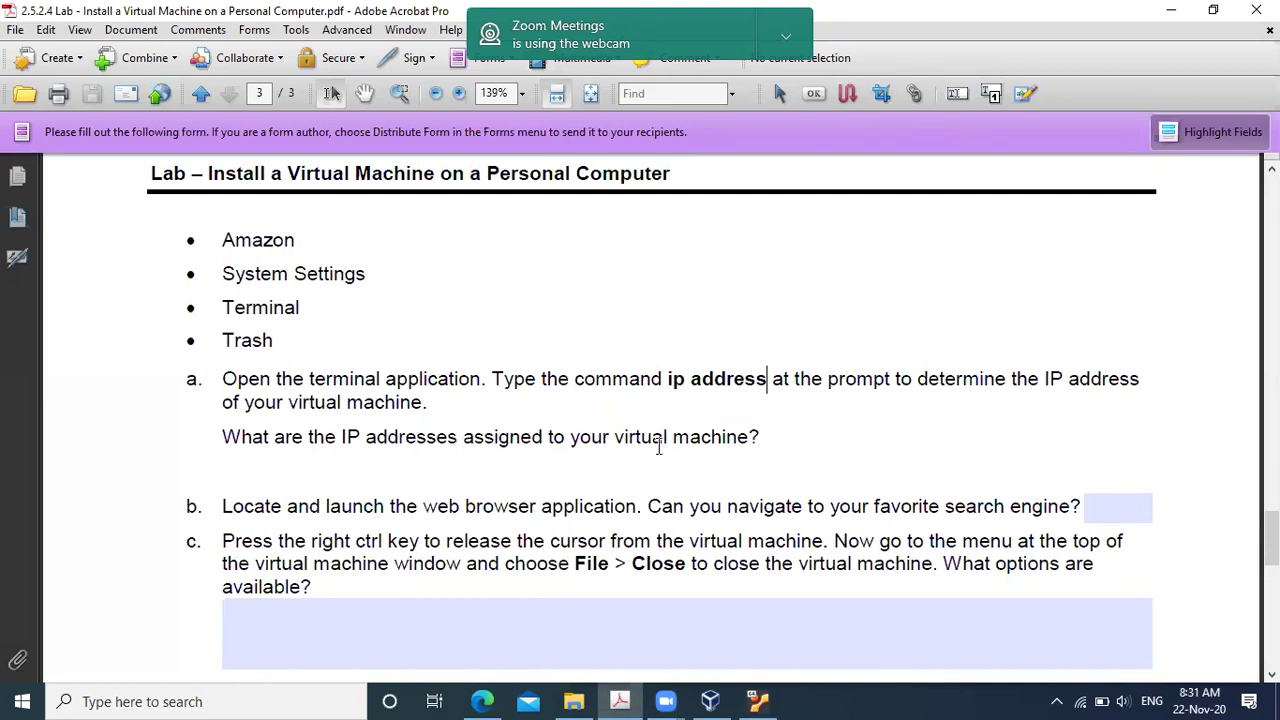
pyautogui.click(757, 701)
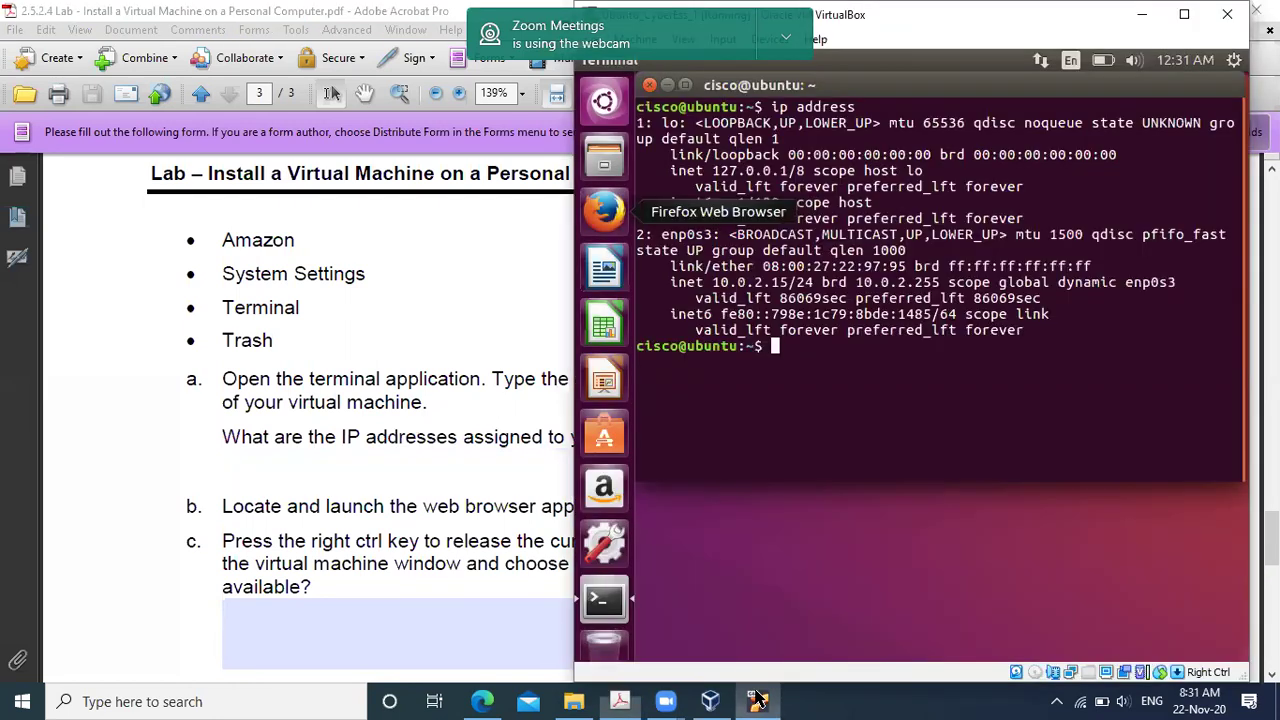
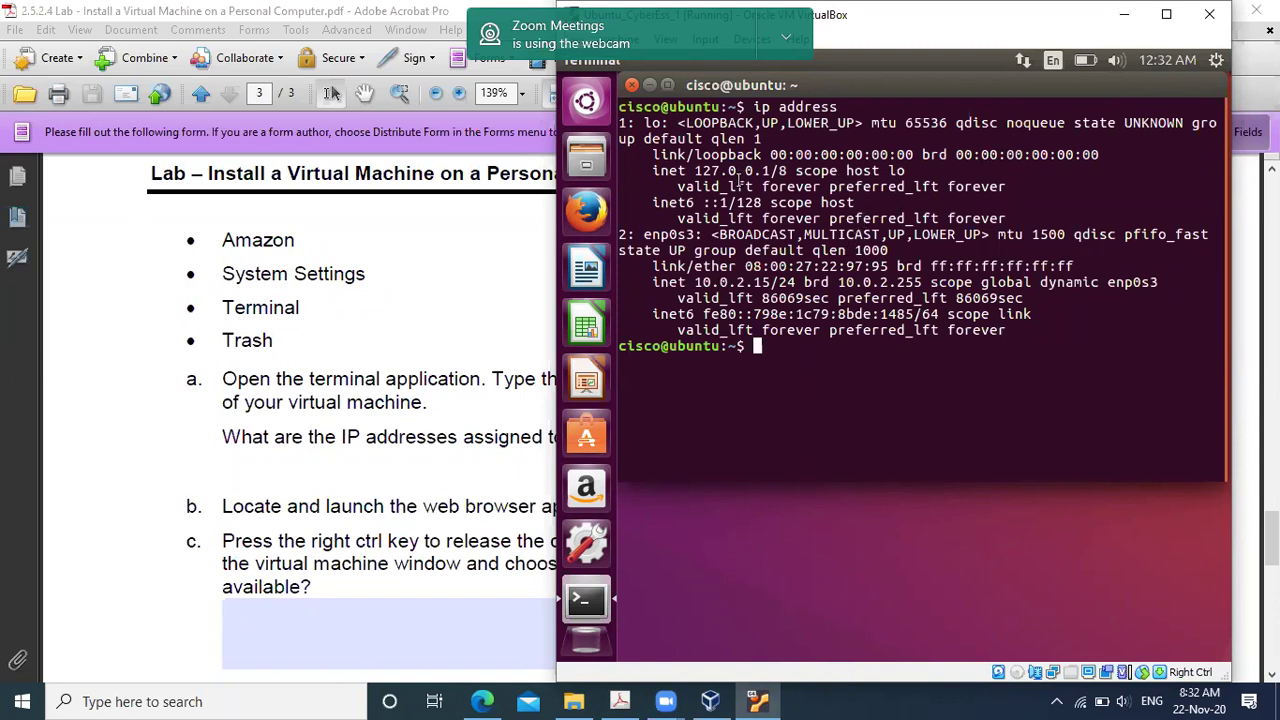
pyautogui.moveTo(690, 170); pyautogui.dragTo(768, 172)
pyautogui.click(710, 180)
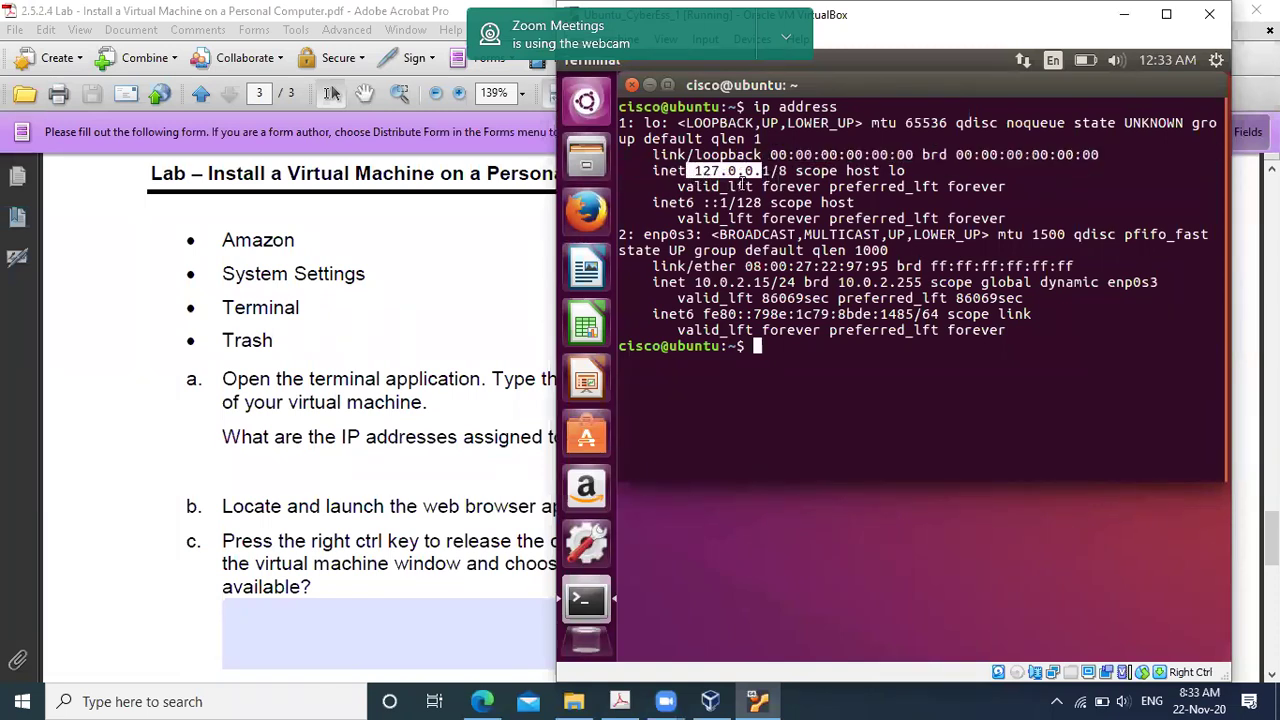
pyautogui.moveTo(763, 156); pyautogui.dragTo(781, 176)
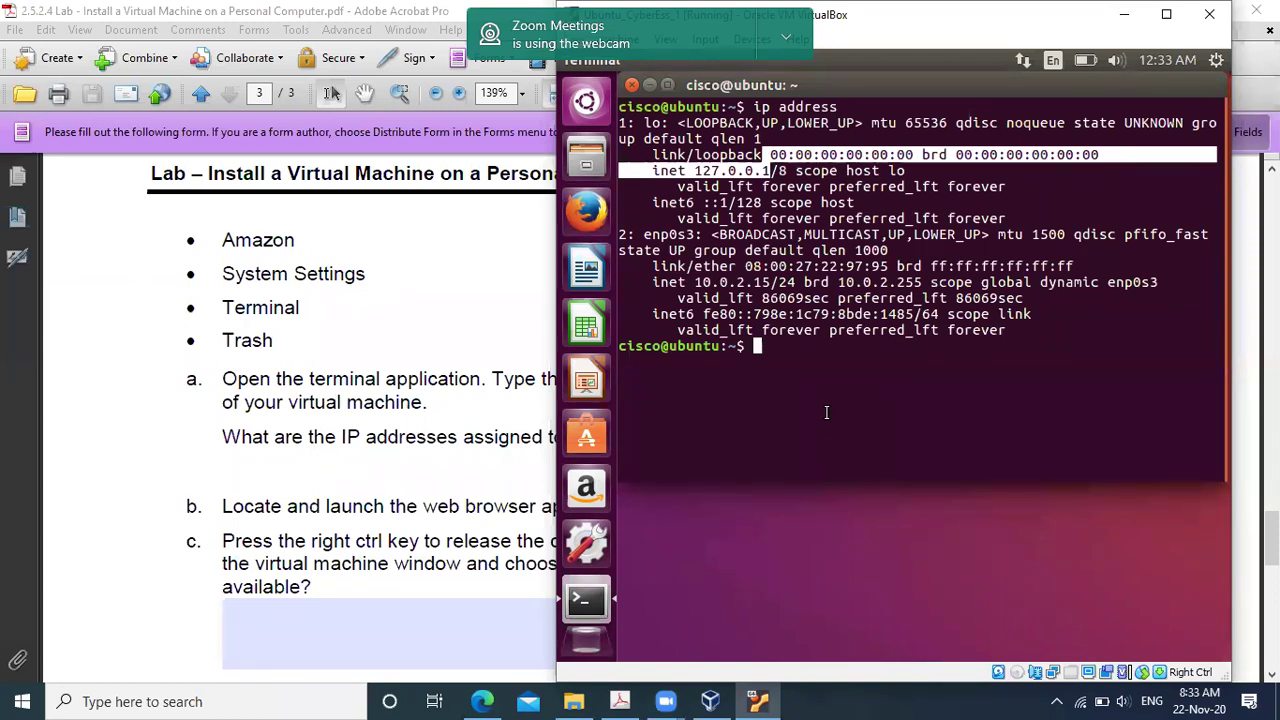
# Examine the enp0s3 inet, link/ether and inet6 addresses and the loopback brd address by highlighting them in the Terminal output.
pyautogui.click(693, 282)
pyautogui.moveTo(693, 282); pyautogui.dragTo(757, 287)
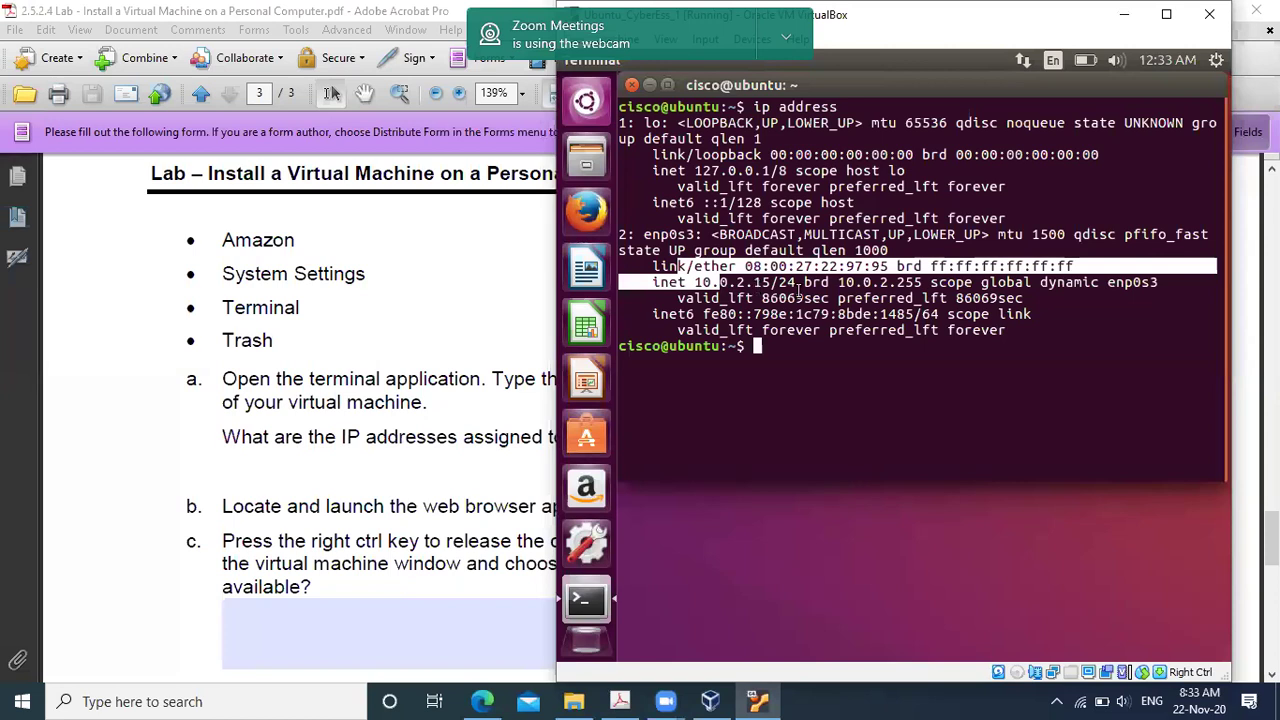
pyautogui.moveTo(796, 282); pyautogui.dragTo(768, 282)
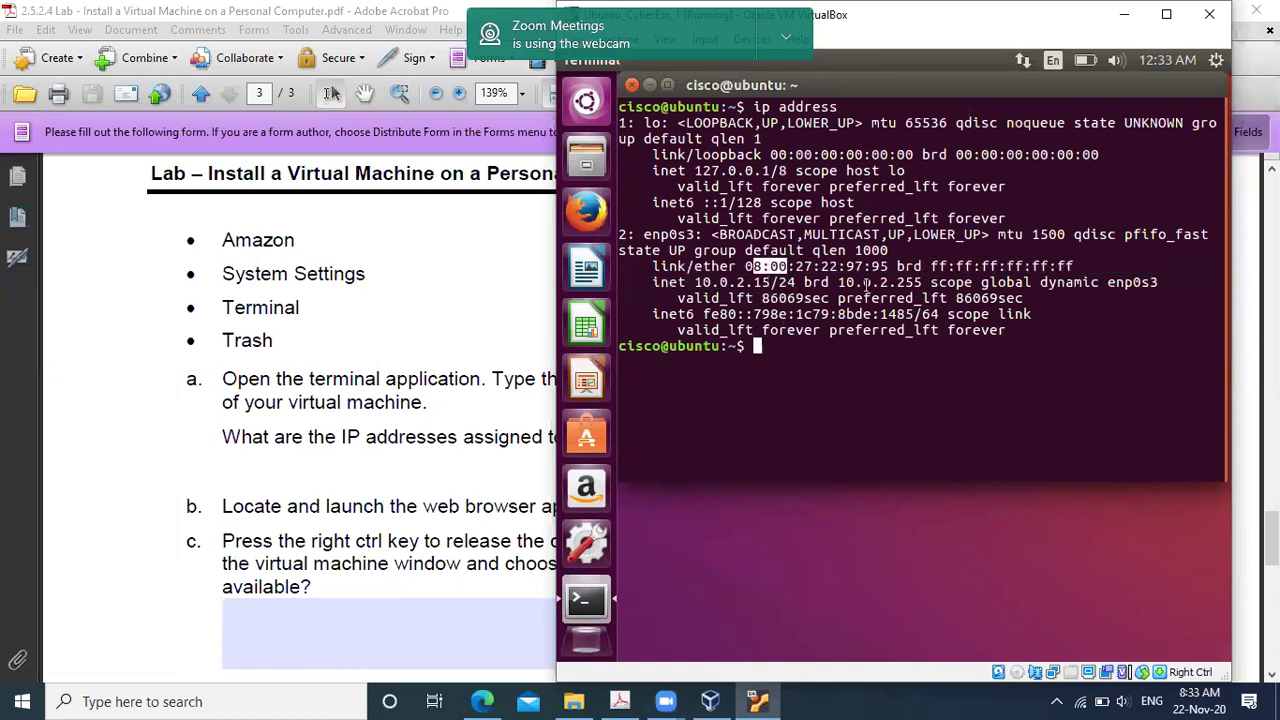
pyautogui.moveTo(737, 266); pyautogui.dragTo(896, 275)
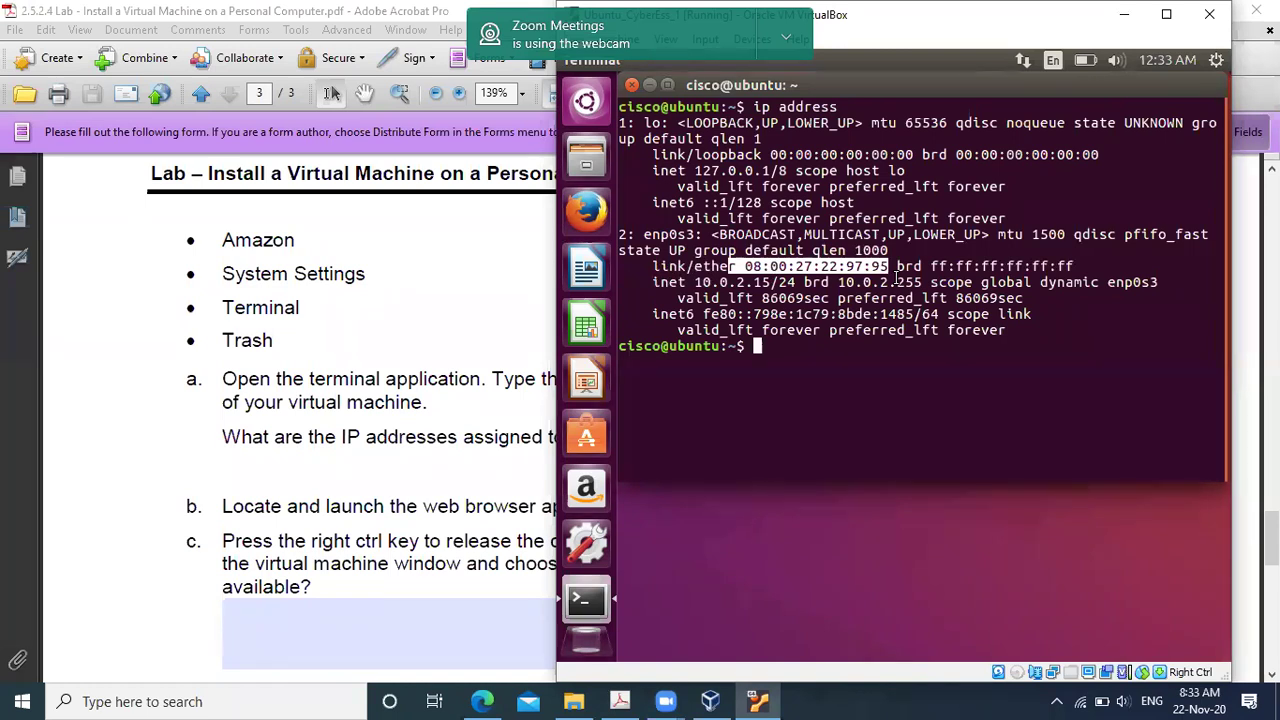
pyautogui.moveTo(957, 156); pyautogui.dragTo(1092, 157)
pyautogui.click(980, 158)
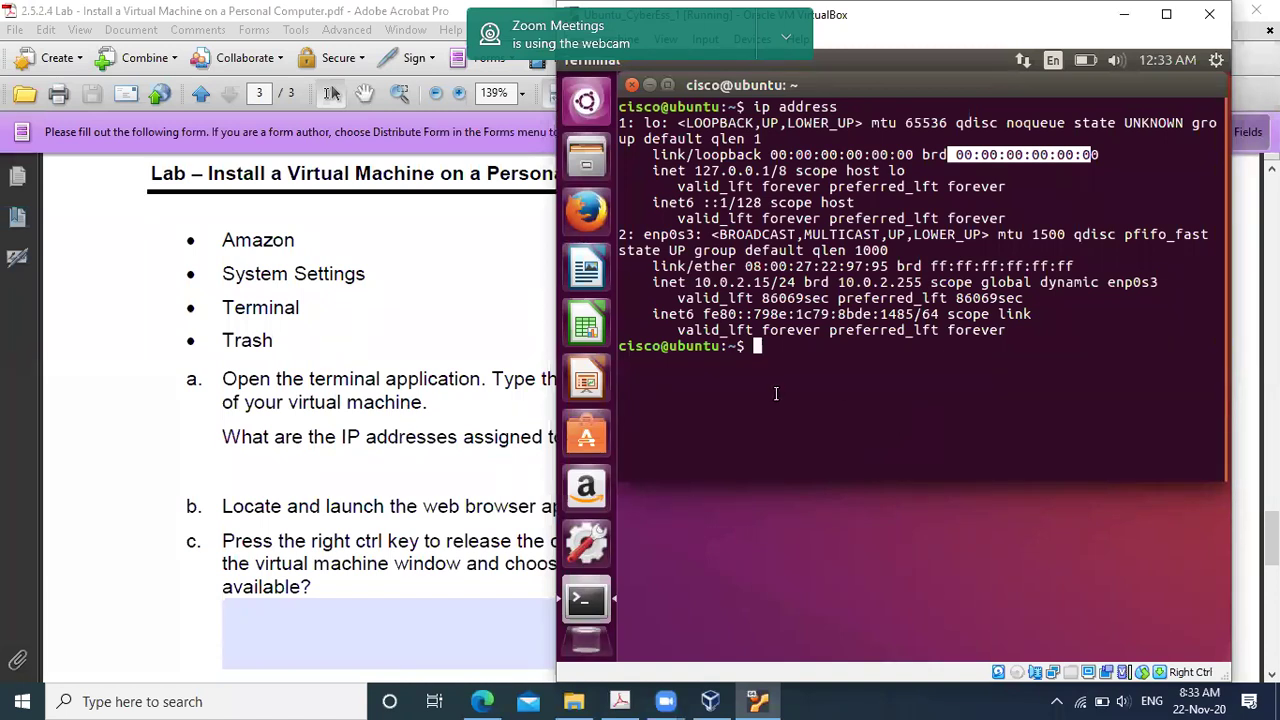
pyautogui.moveTo(750, 312); pyautogui.dragTo(924, 330)
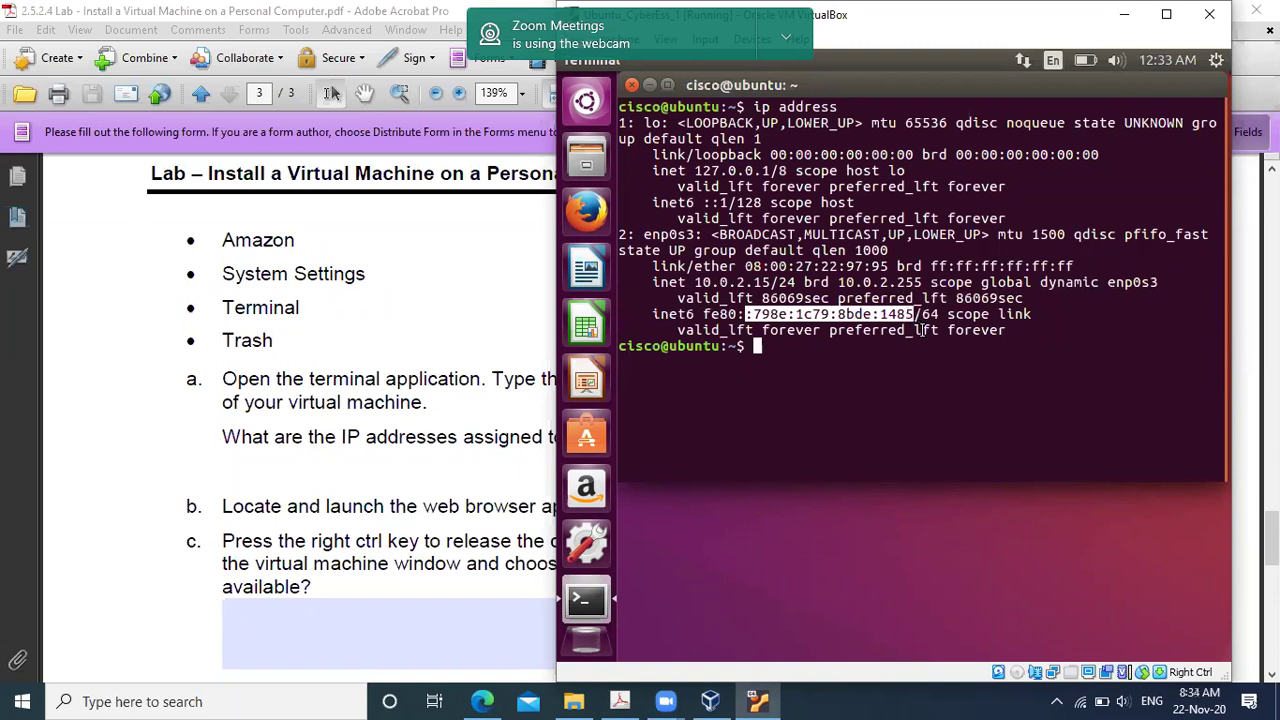
pyautogui.moveTo(922, 330); pyautogui.dragTo(922, 338)
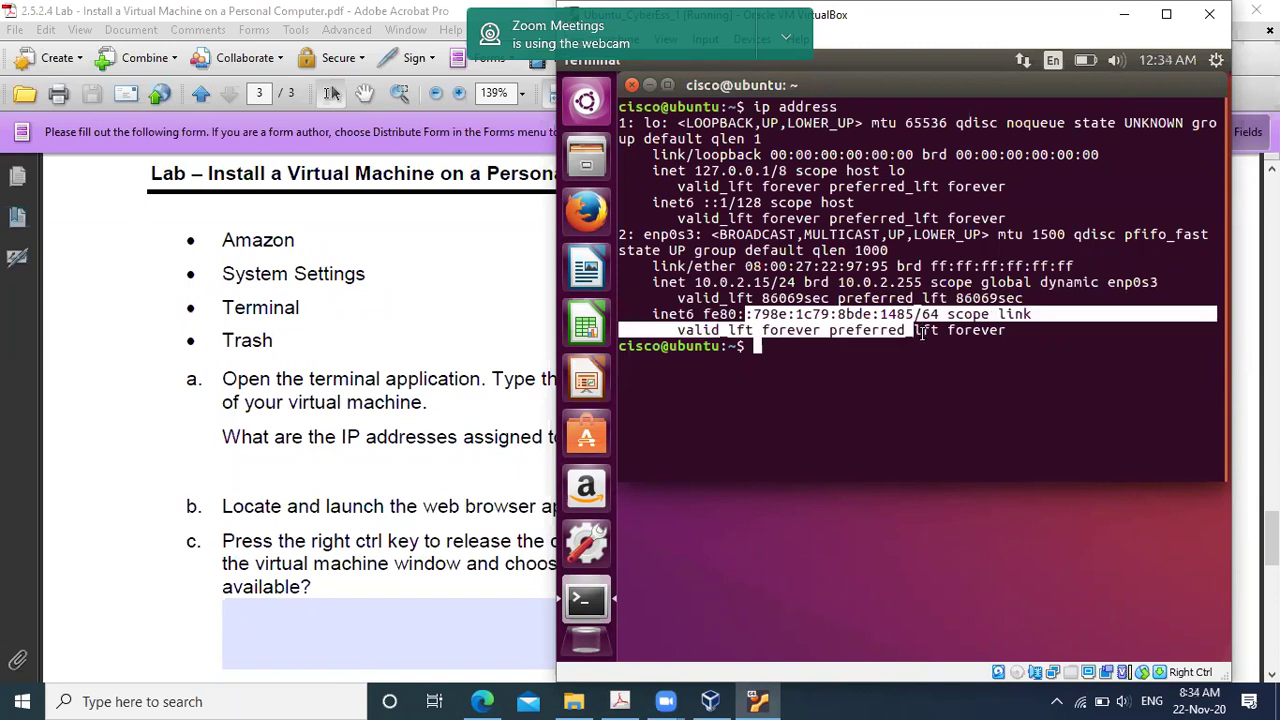
pyautogui.click(895, 378)
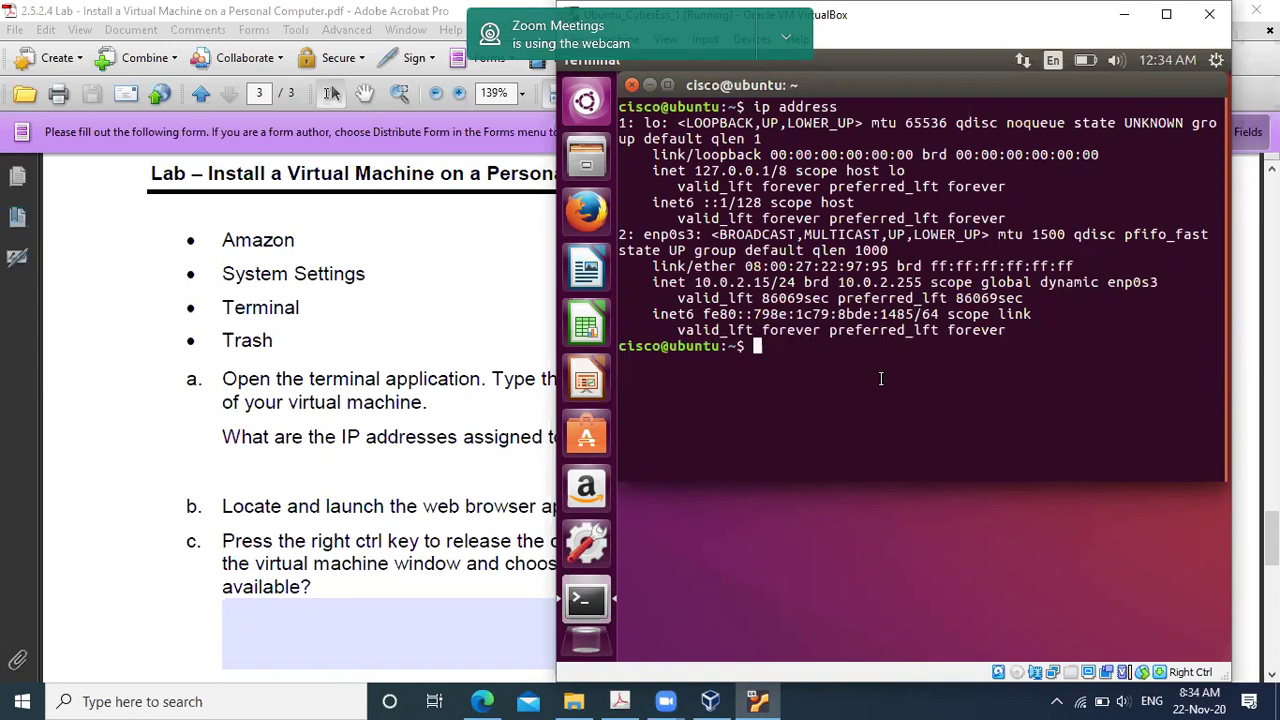
# Annotate the Terminal output, underlining the enp0s3 inet6, loopback inet and loopback brd addresses and circling the enp0s3 link/ether brd address.
pyautogui.moveTo(694, 300); pyautogui.dragTo(784, 300)
pyautogui.click(825, 350)
pyautogui.moveTo(752, 322); pyautogui.dragTo(940, 320)
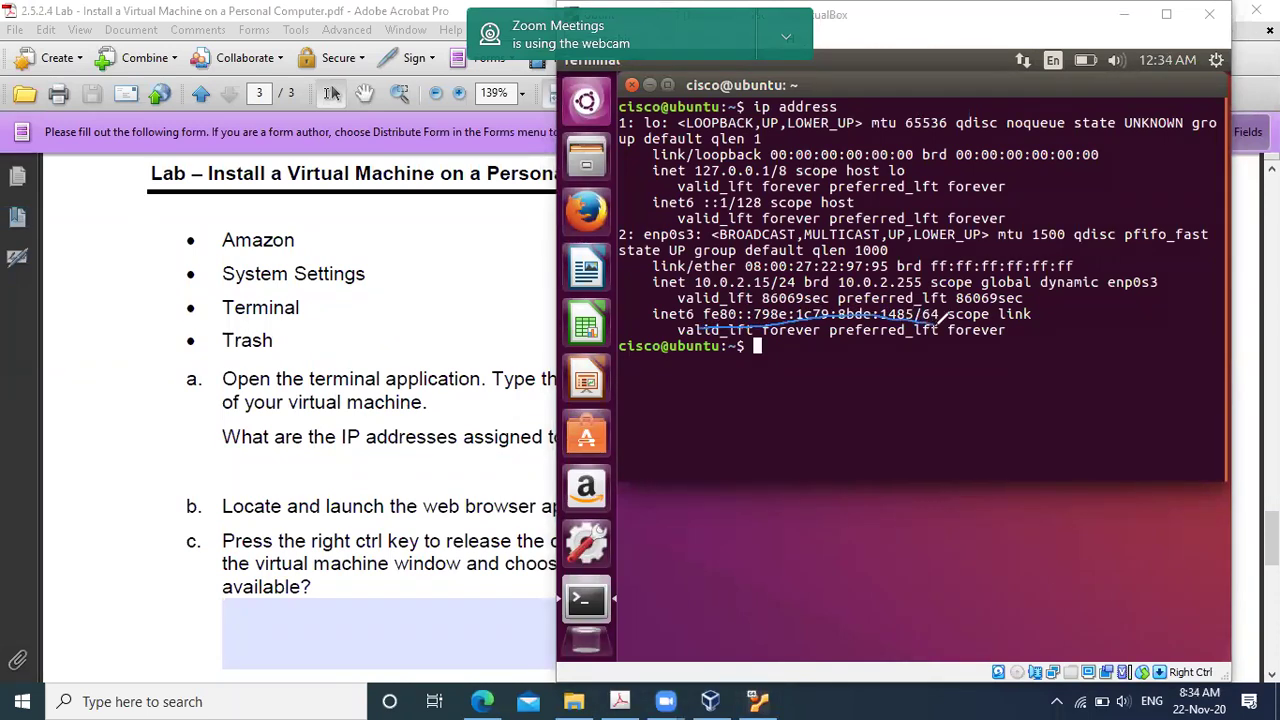
pyautogui.moveTo(930, 269)
pyautogui.mouseDown()
pyautogui.moveTo(1088, 264)
pyautogui.moveTo(1028, 248)
pyautogui.moveTo(932, 262)
pyautogui.mouseUp()
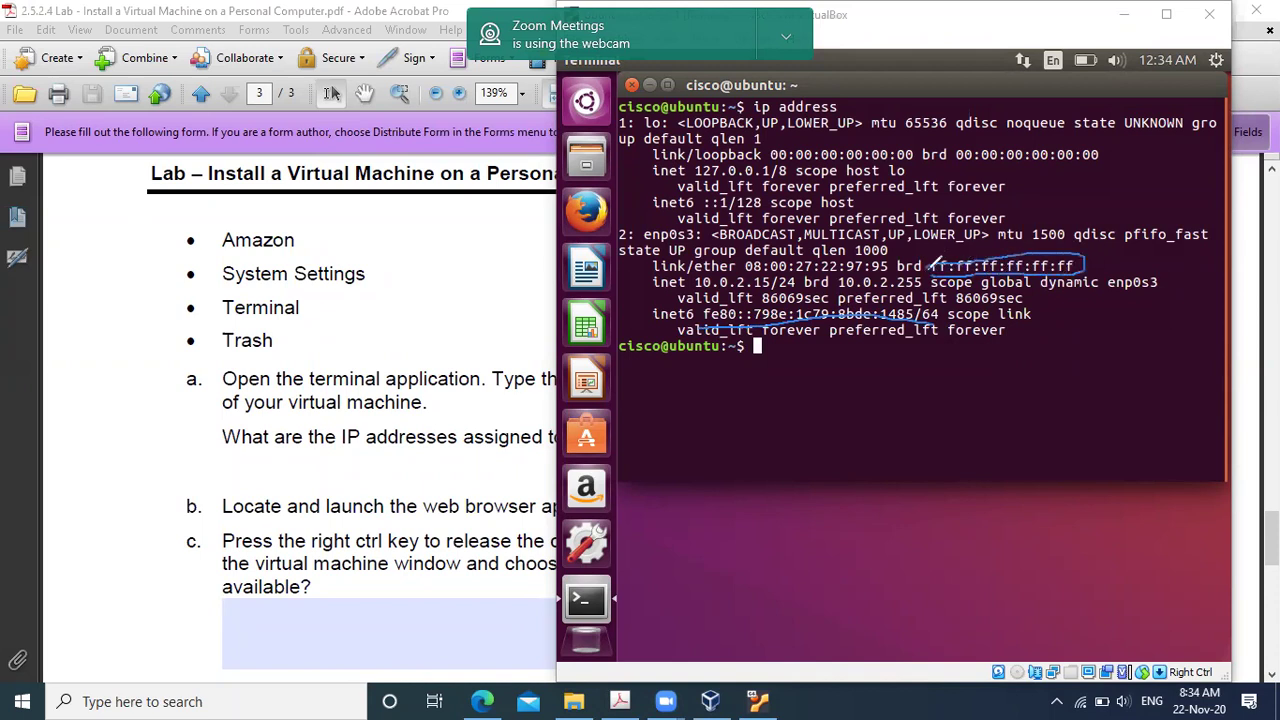
pyautogui.moveTo(960, 172); pyautogui.dragTo(1102, 172)
pyautogui.moveTo(697, 180); pyautogui.dragTo(788, 178)
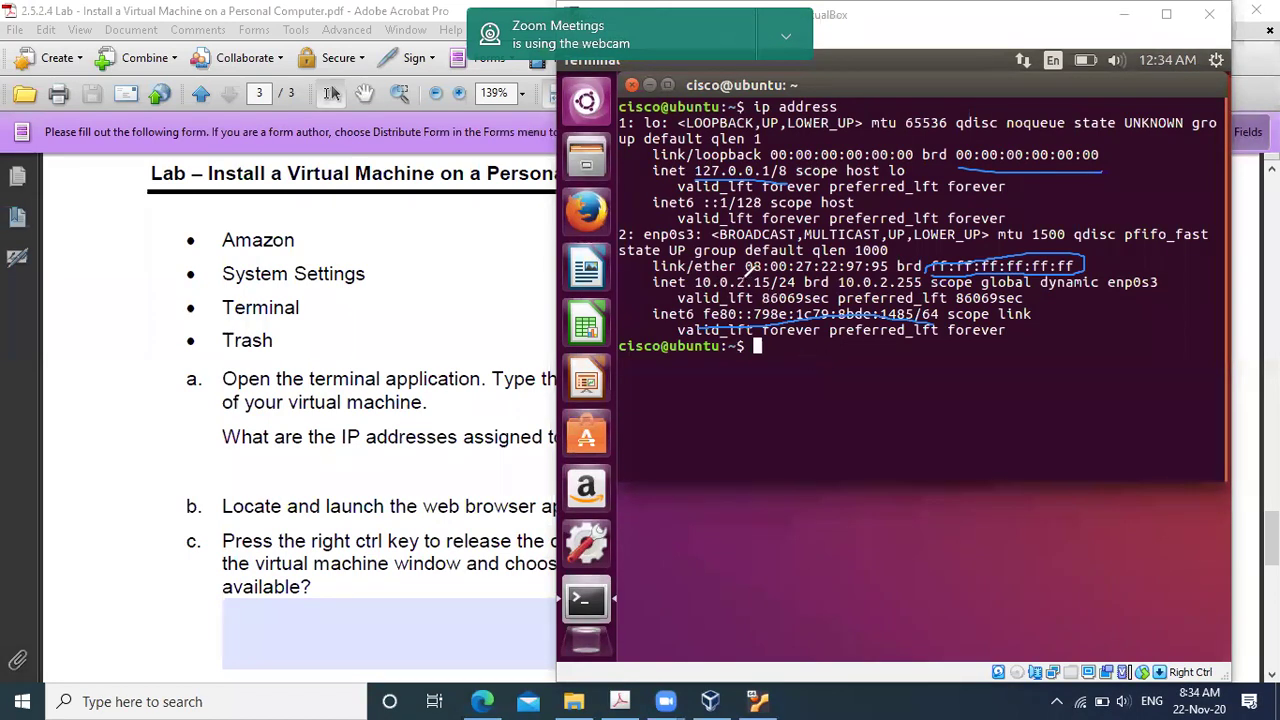
pyautogui.moveTo(702, 264)
pyautogui.mouseDown()
pyautogui.moveTo(698, 285)
pyautogui.moveTo(808, 284)
pyautogui.moveTo(785, 264)
pyautogui.moveTo(716, 268)
pyautogui.mouseUp()
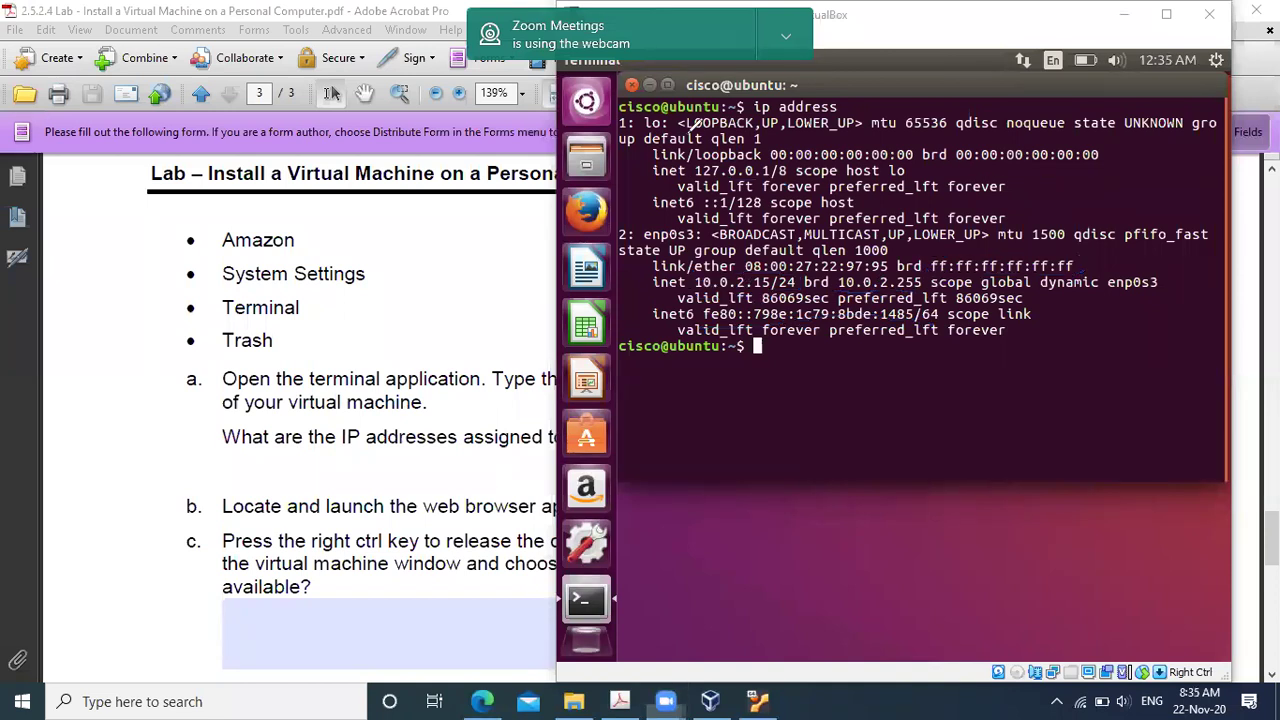
# Answer the IP address question in step a of the lab document with 10.0.2.15/24 and 255.255.255.0.
pyautogui.click(259, 476)
pyautogui.write('1')
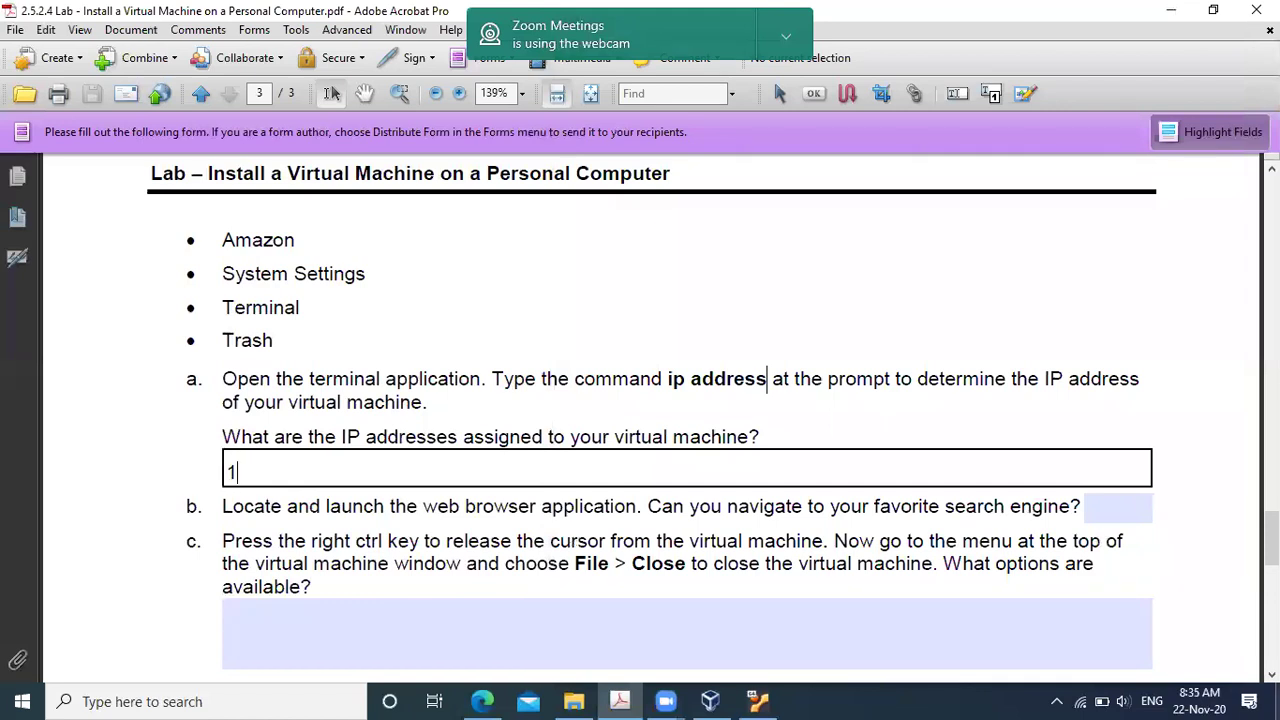
pyautogui.write('0.0.2.15/24')
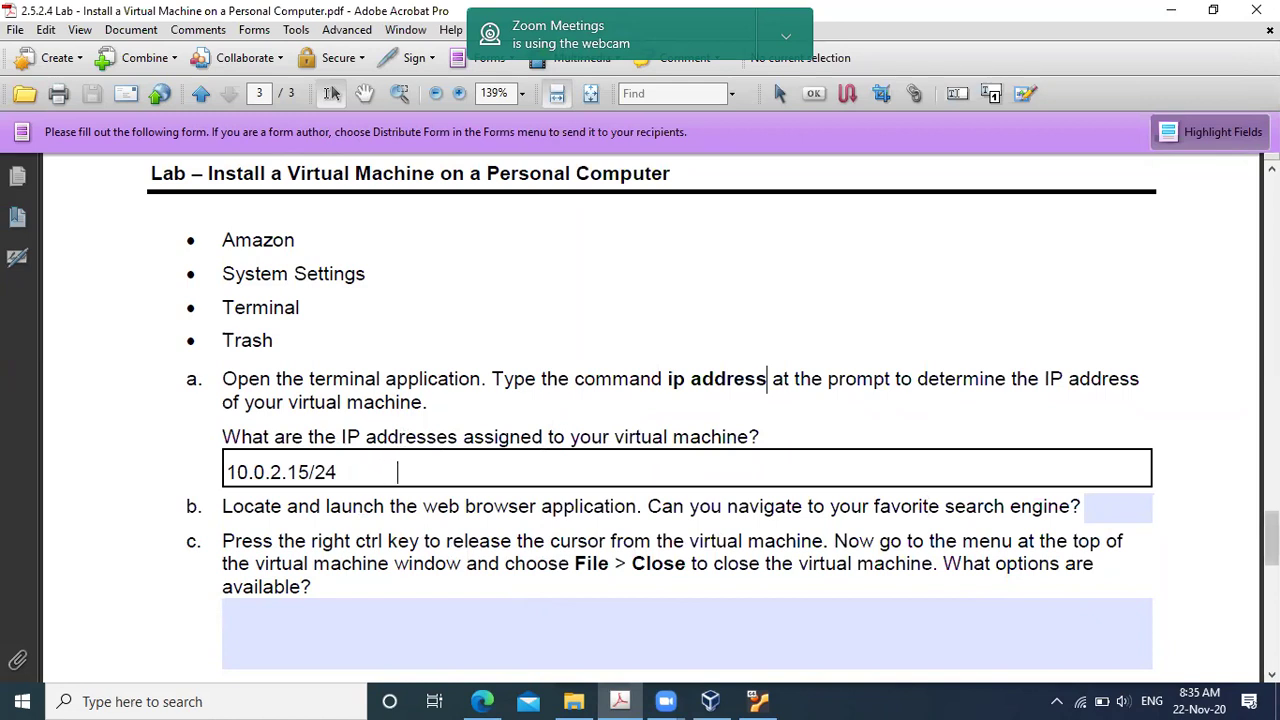
pyautogui.write('255.255.255')
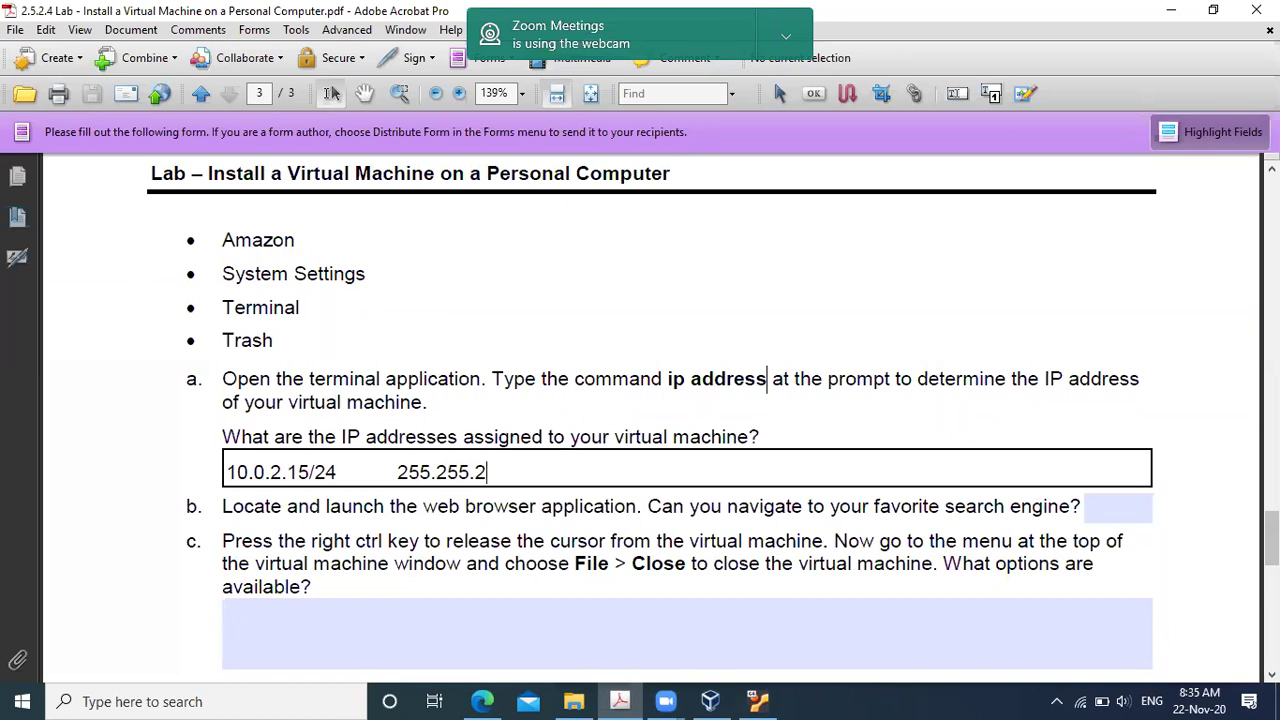
pyautogui.write('.0')
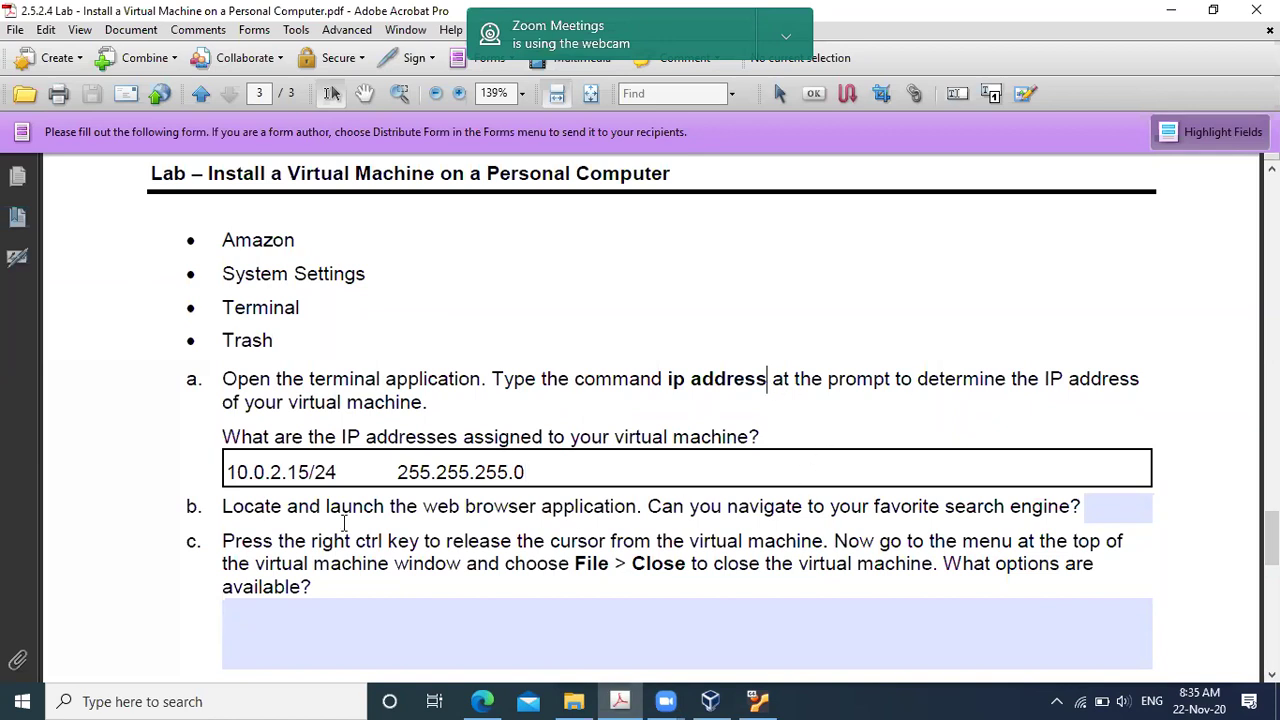
# Launch Firefox in the virtual machine for step b, check the lab instructions, and return to the browser.
pyautogui.scroll(-3, 650, 440)
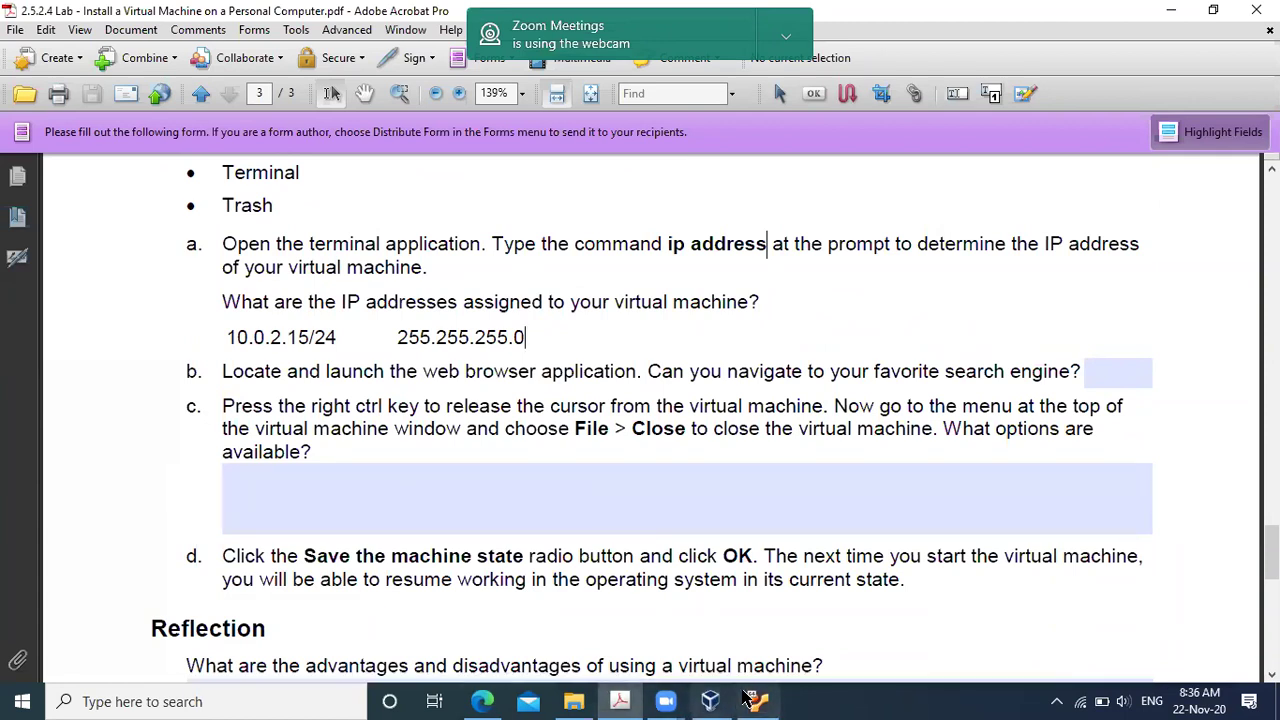
pyautogui.click(752, 700)
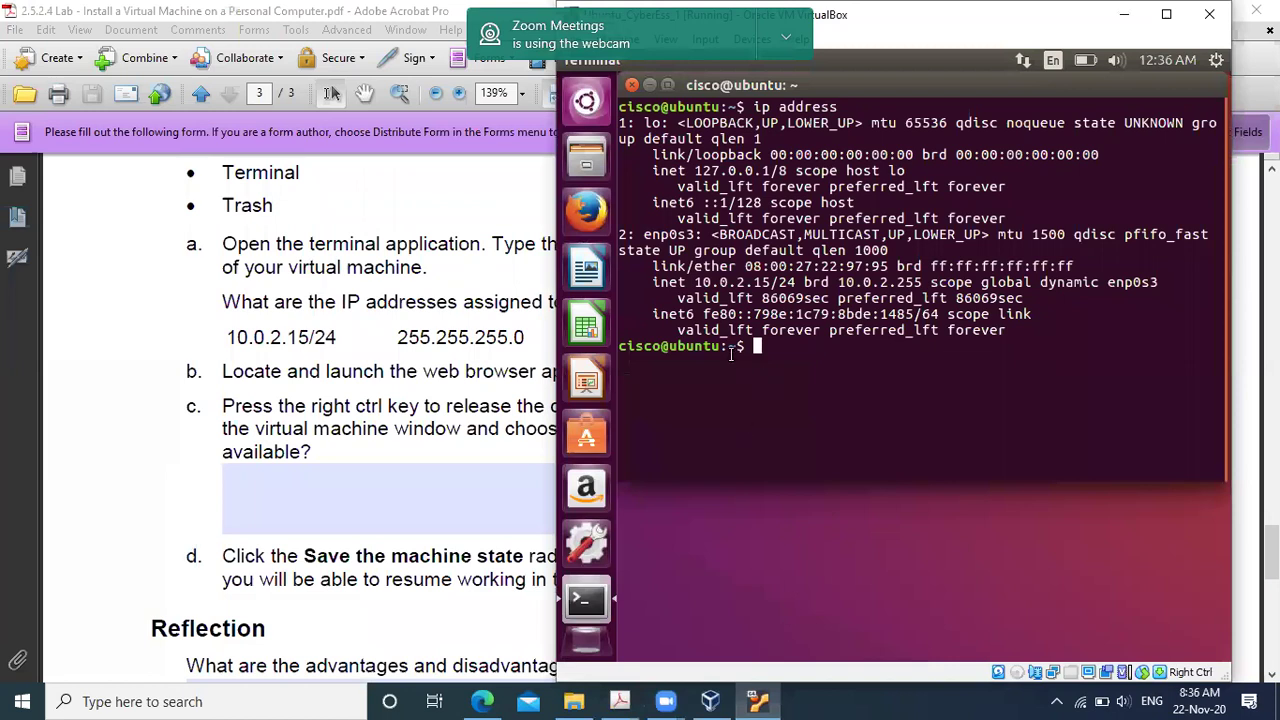
pyautogui.click(589, 212)
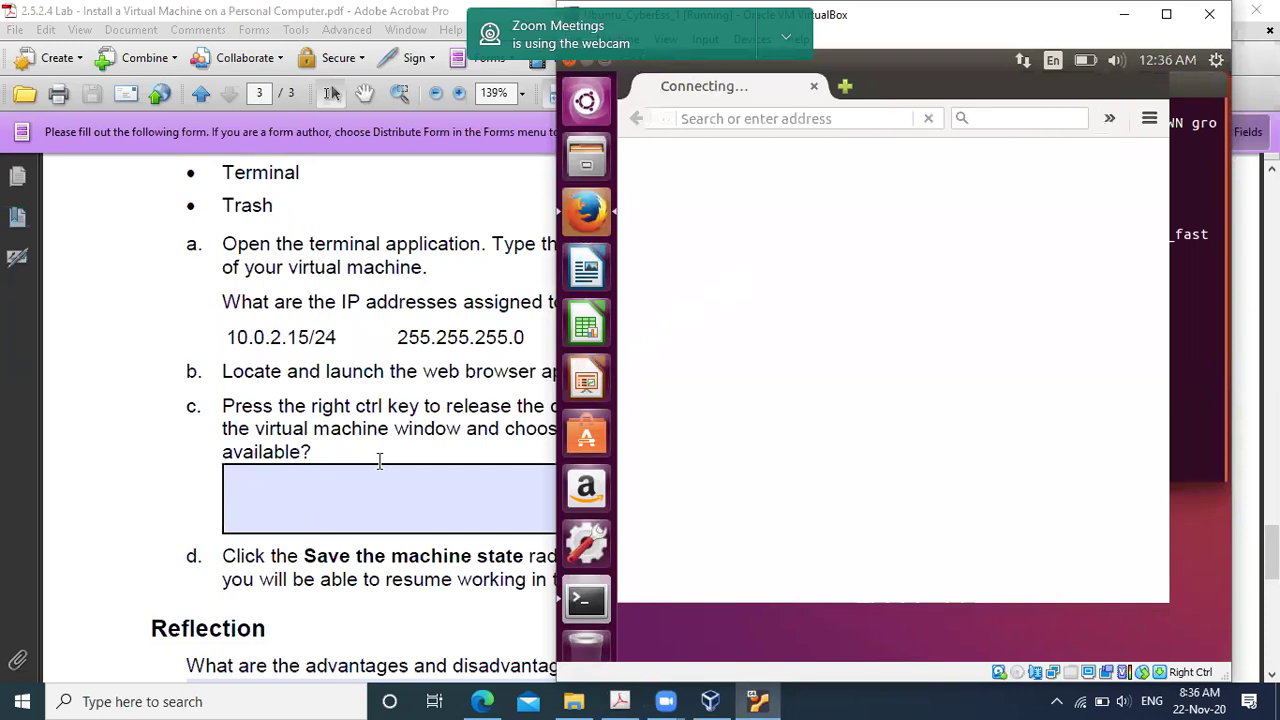
pyautogui.click(99, 464)
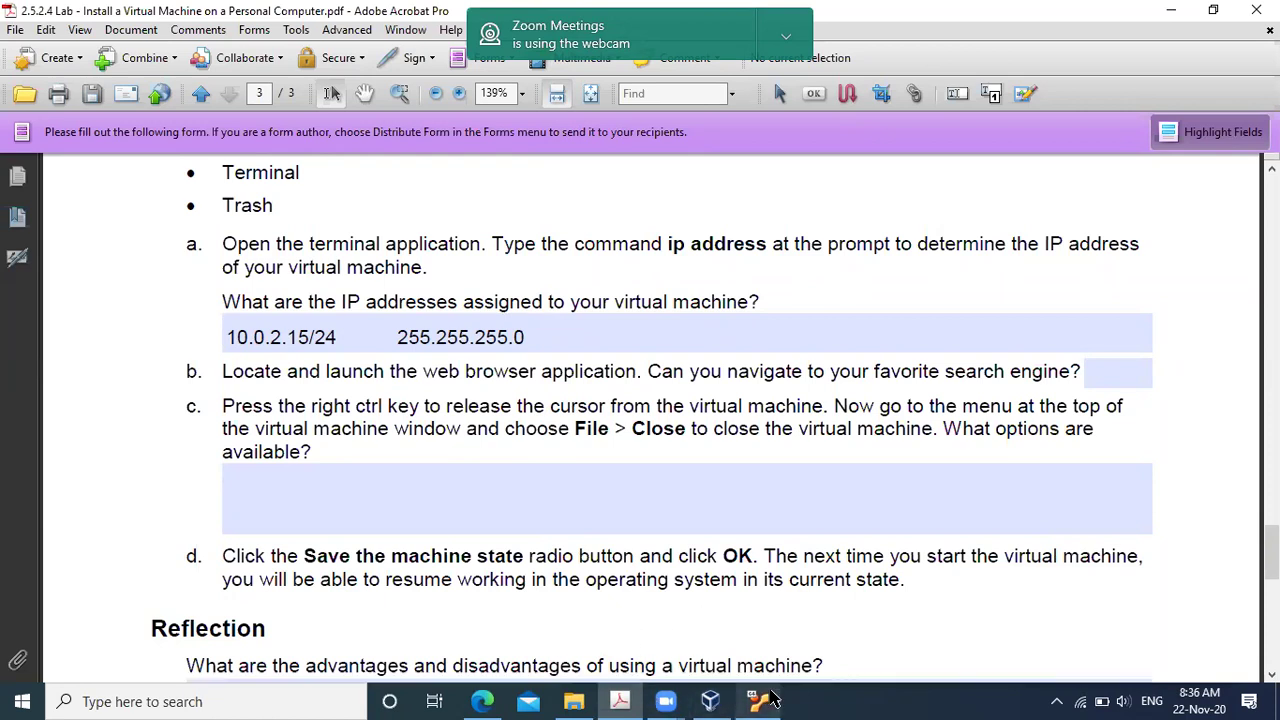
pyautogui.hotkey('alt', 'Tab')
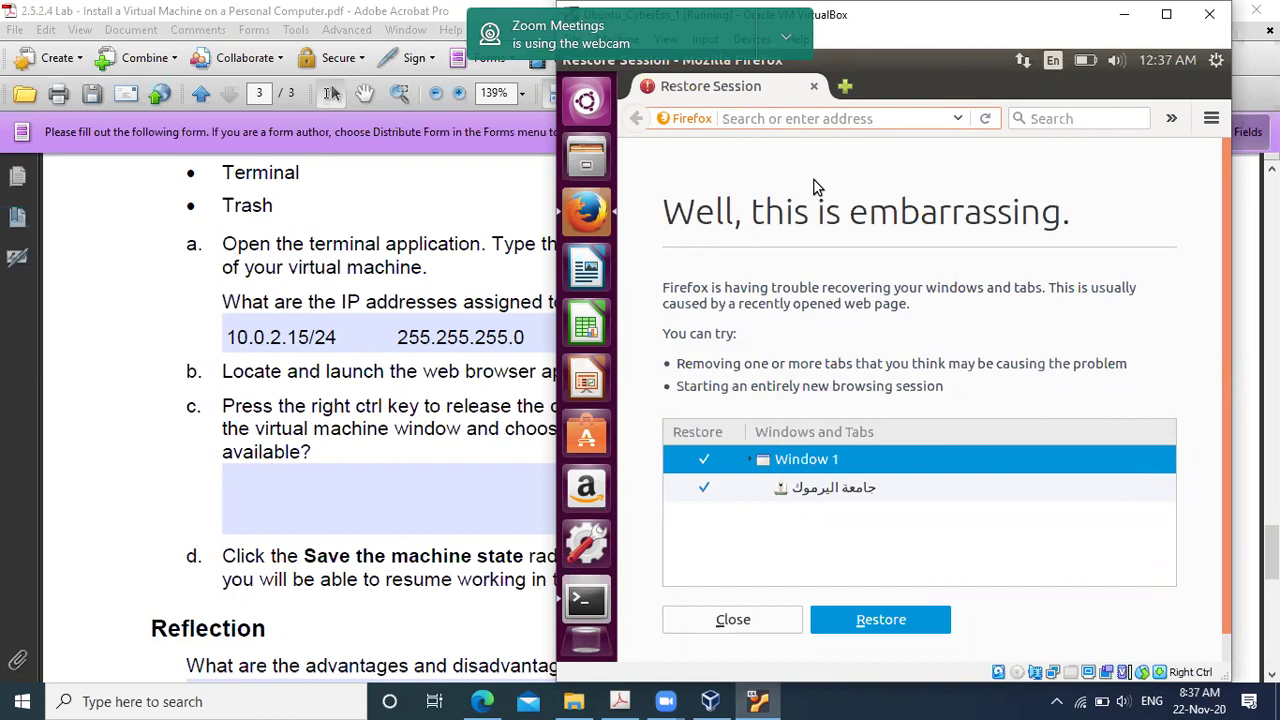
# Return to the lab document and highlight the File > Close instruction for closing the virtual machine in step c.
pyautogui.click(446, 438)
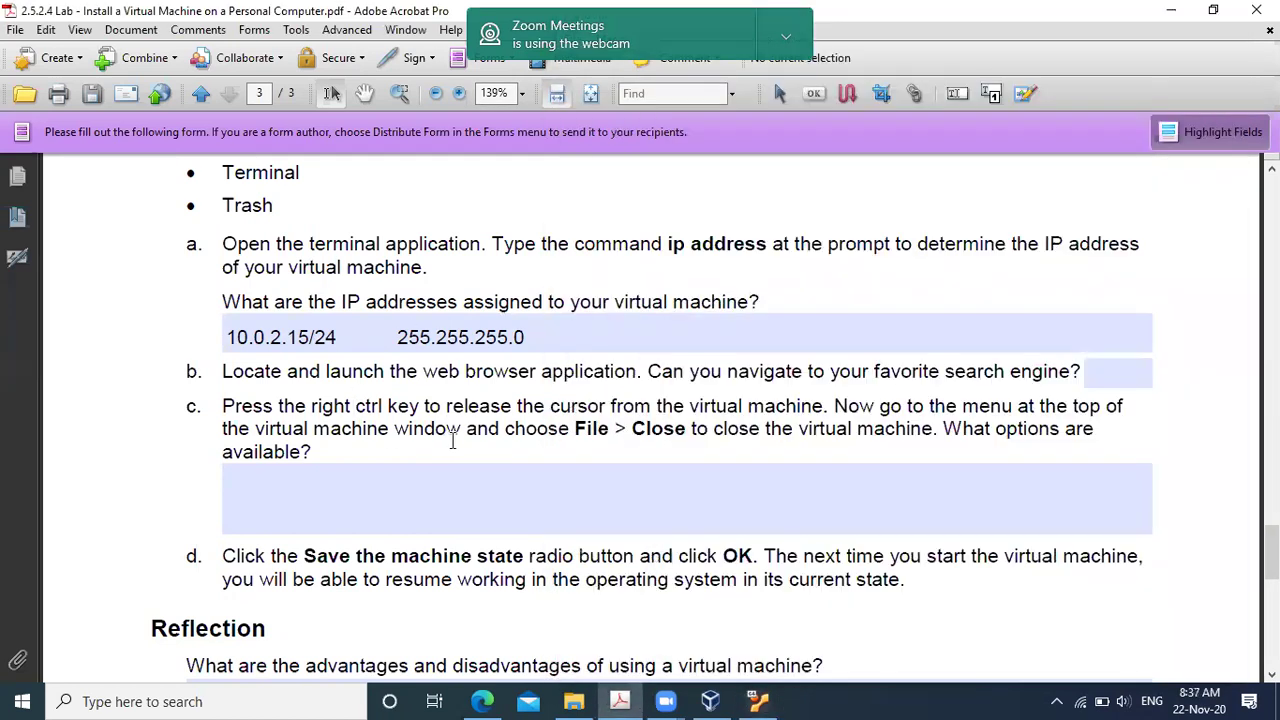
pyautogui.moveTo(575, 430); pyautogui.dragTo(900, 430)
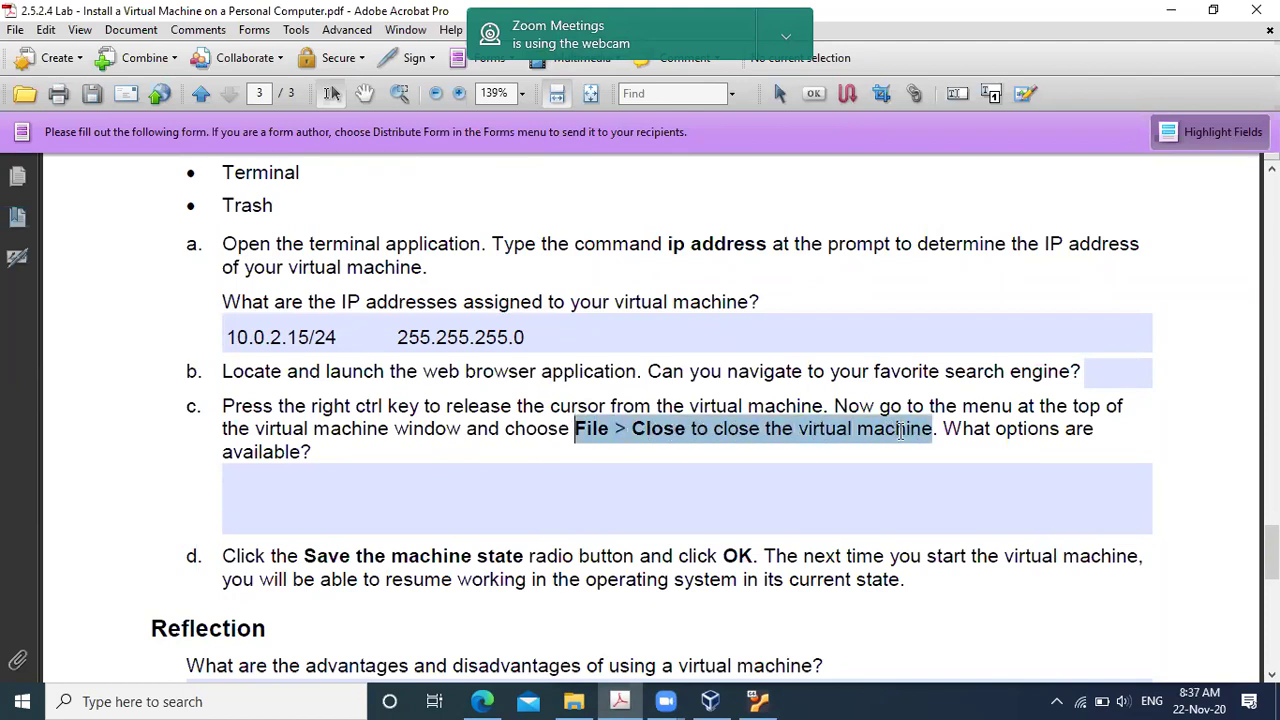
pyautogui.click(425, 482)
pyautogui.click(623, 470)
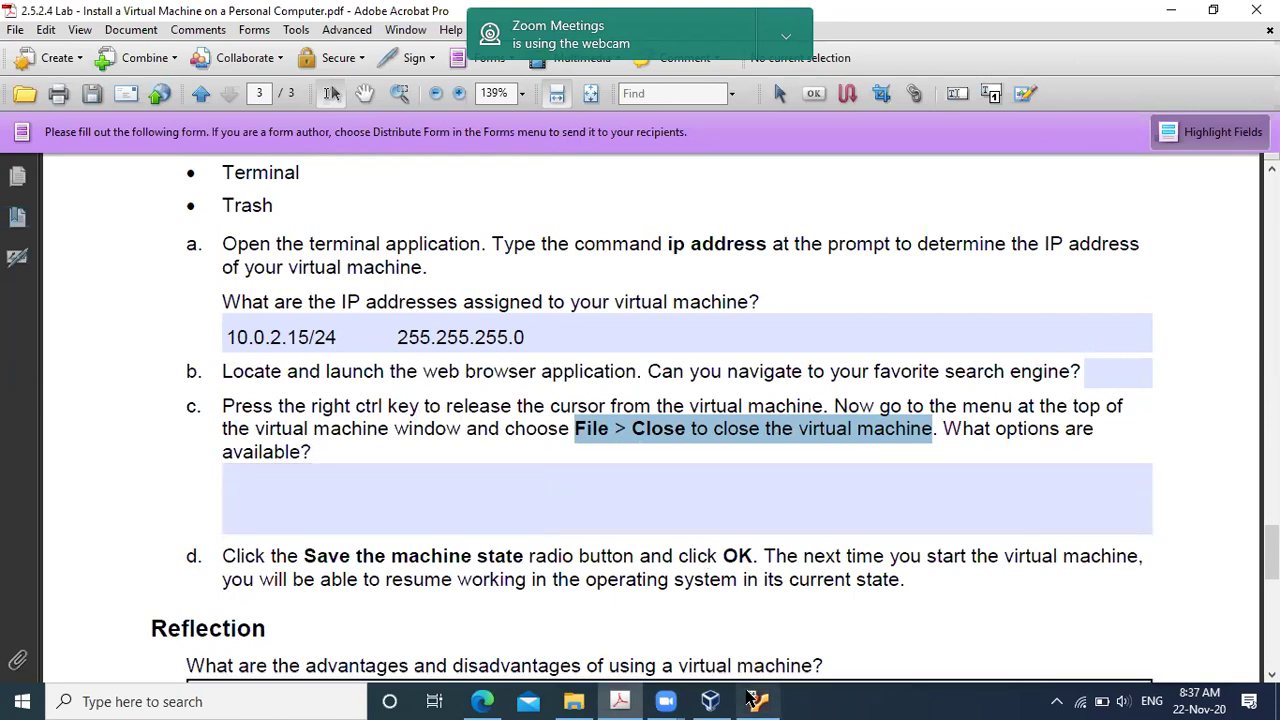
# Bring the whole virtual machine window into view, check the options for closing the machine, and cancel without closing it.
pyautogui.click(757, 701)
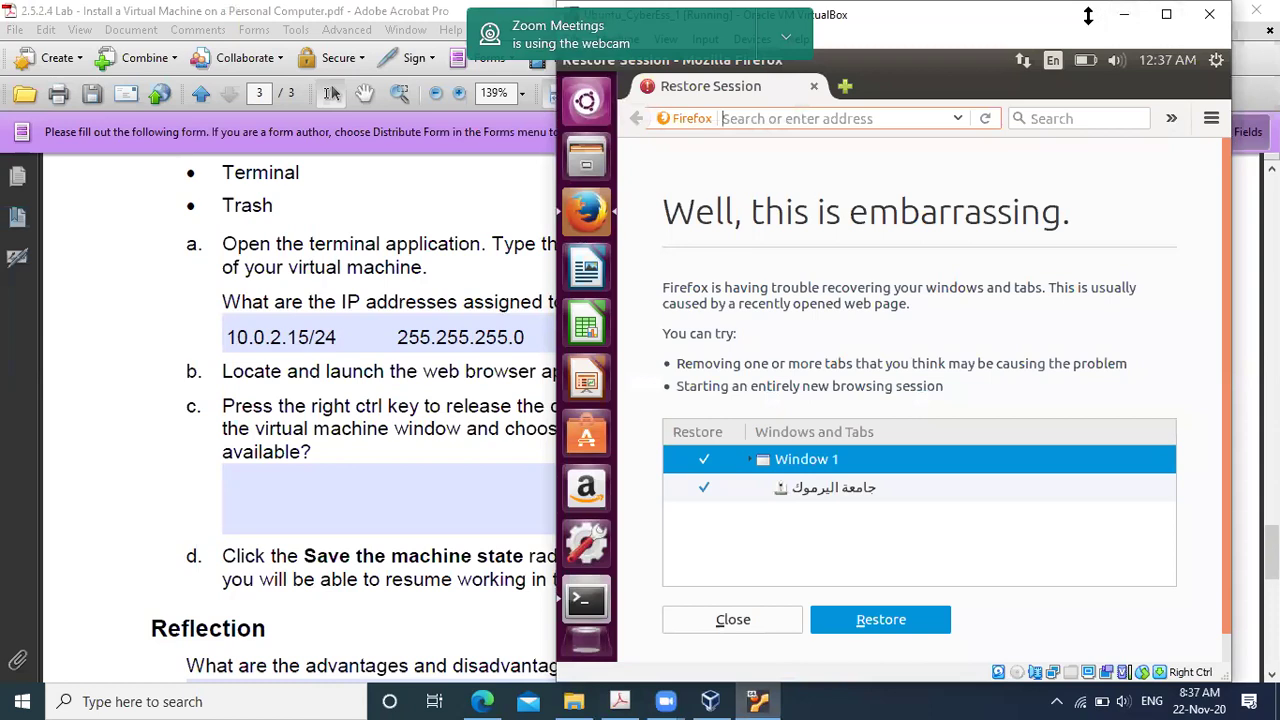
pyautogui.doubleClick(1088, 15)
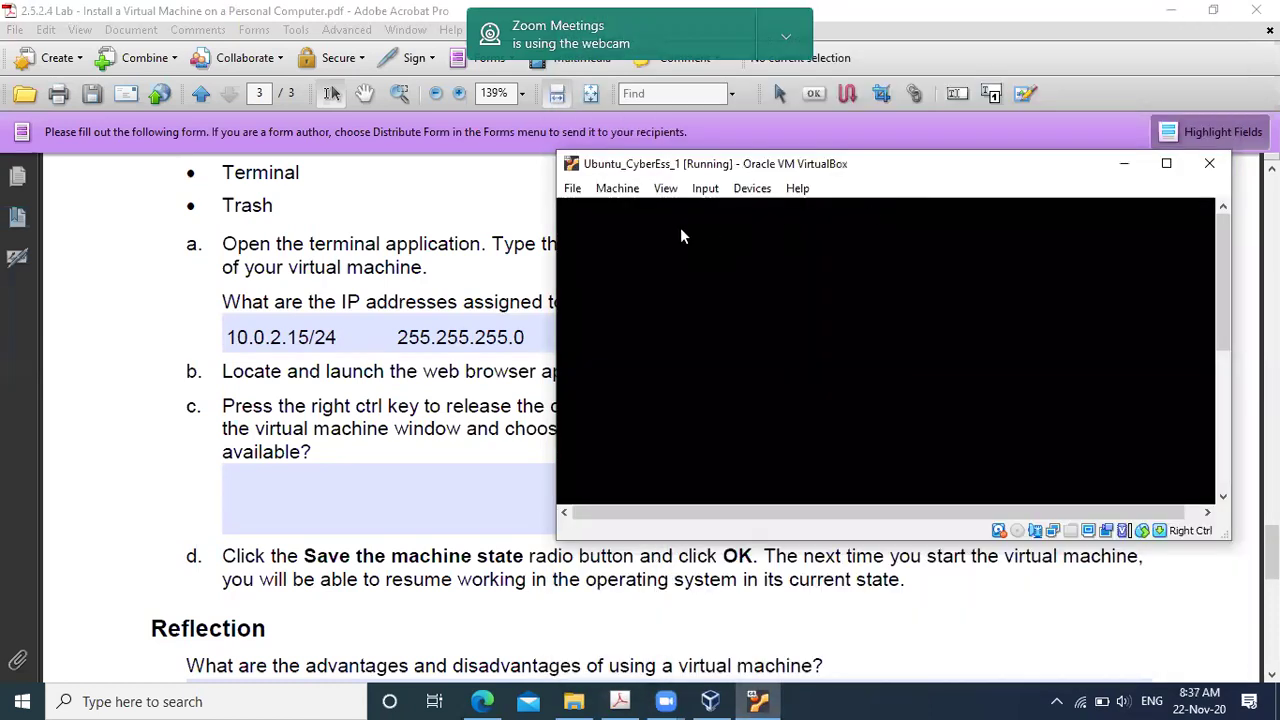
pyautogui.click(571, 189)
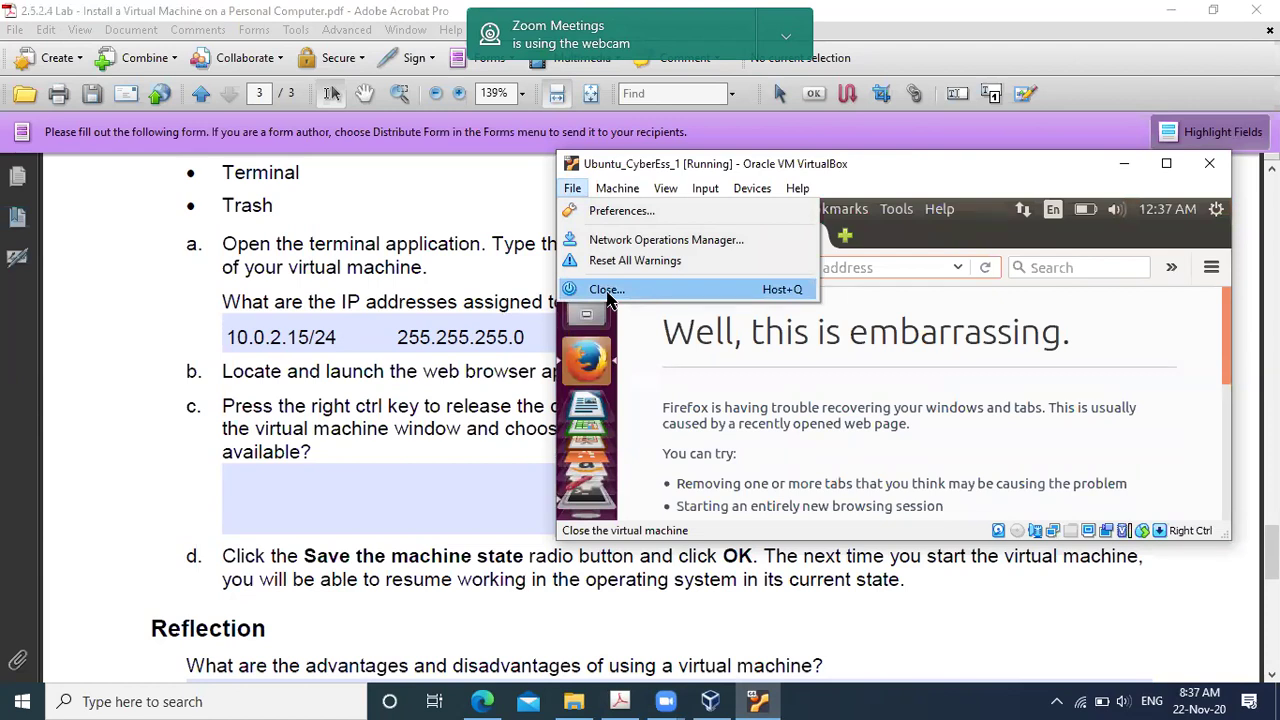
pyautogui.click(607, 293)
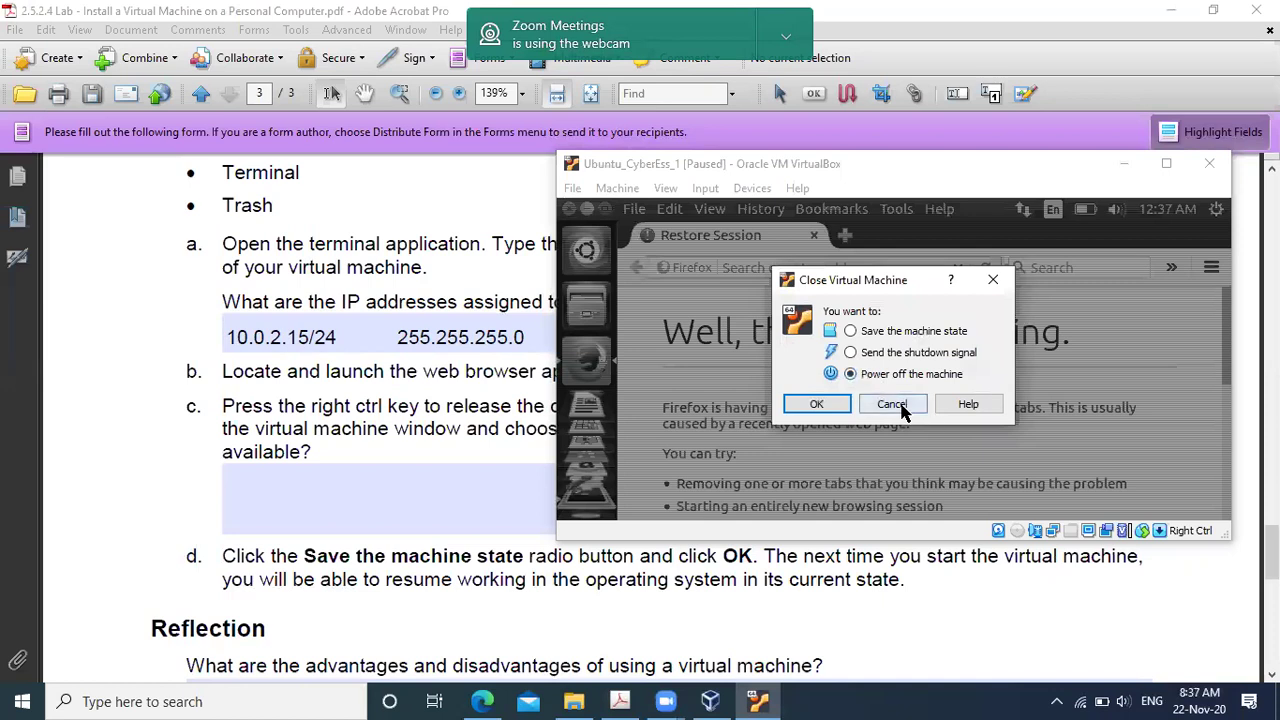
pyautogui.click(902, 412)
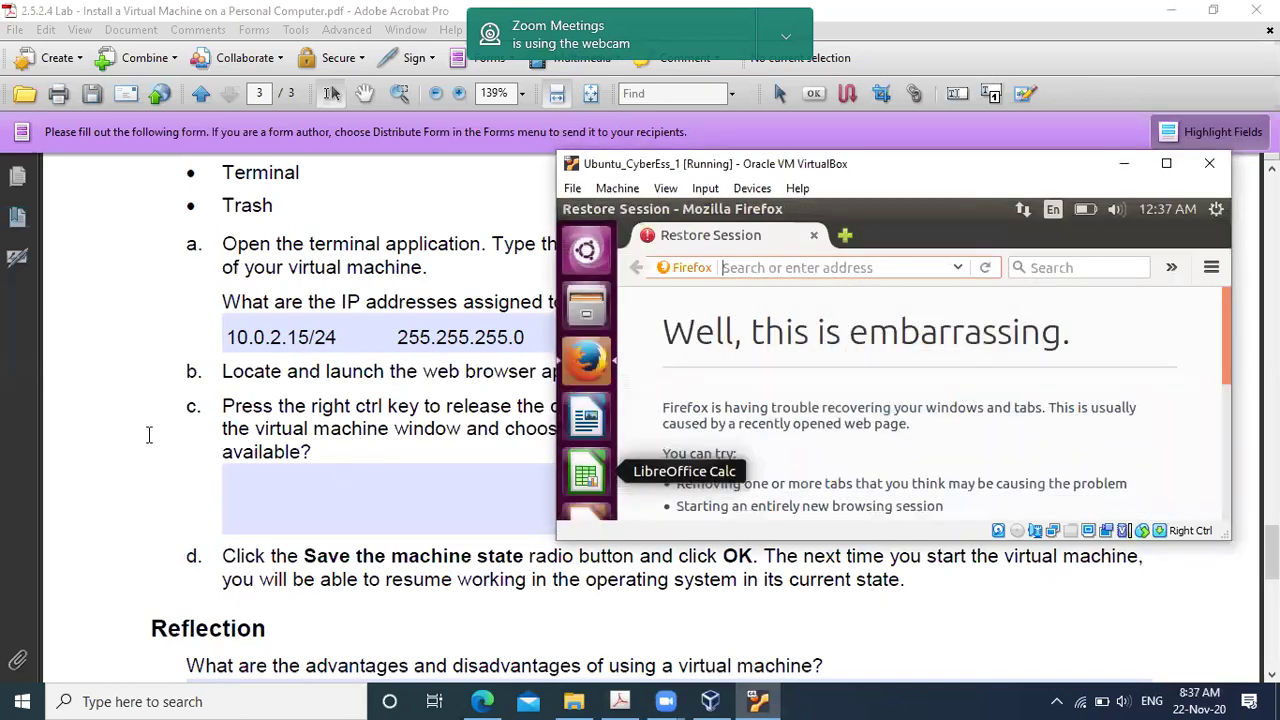
# Recheck step c, shift the virtual machine window away from the instructions, and reopen the Close Virtual Machine dialog.
pyautogui.click(24, 442)
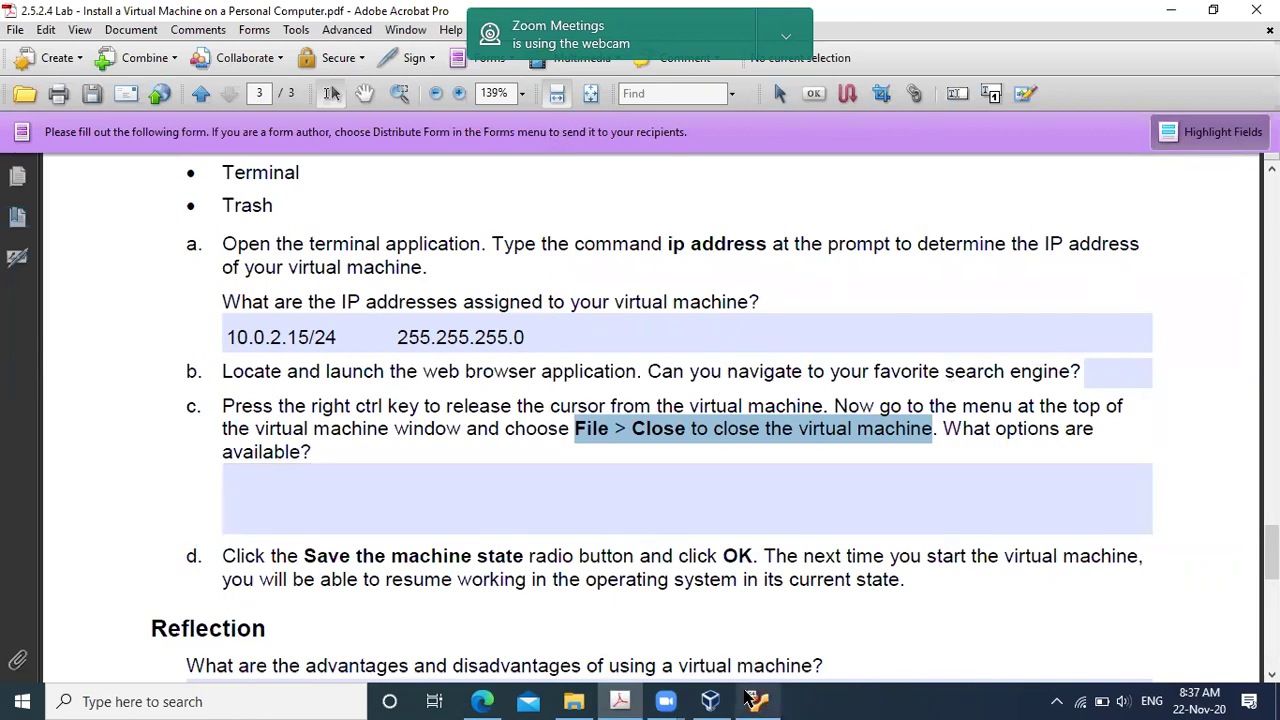
pyautogui.click(758, 697)
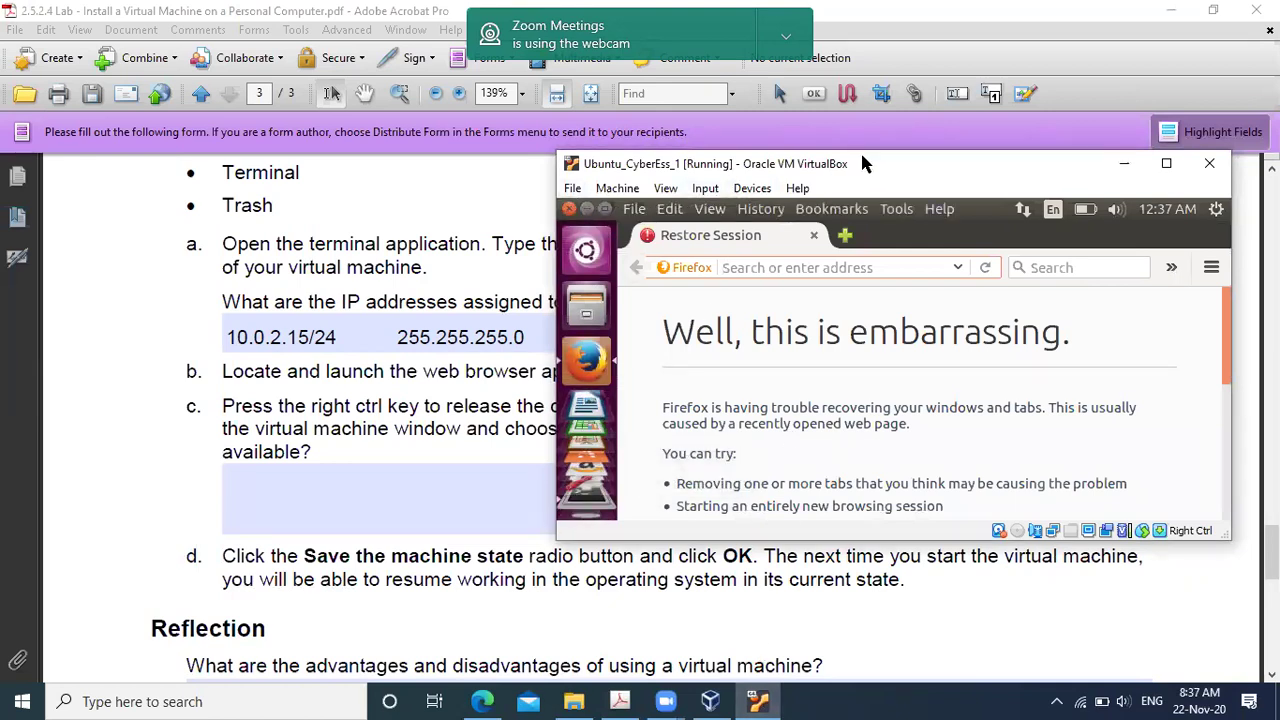
pyautogui.moveTo(903, 183); pyautogui.dragTo(1030, 210)
pyautogui.click(700, 215)
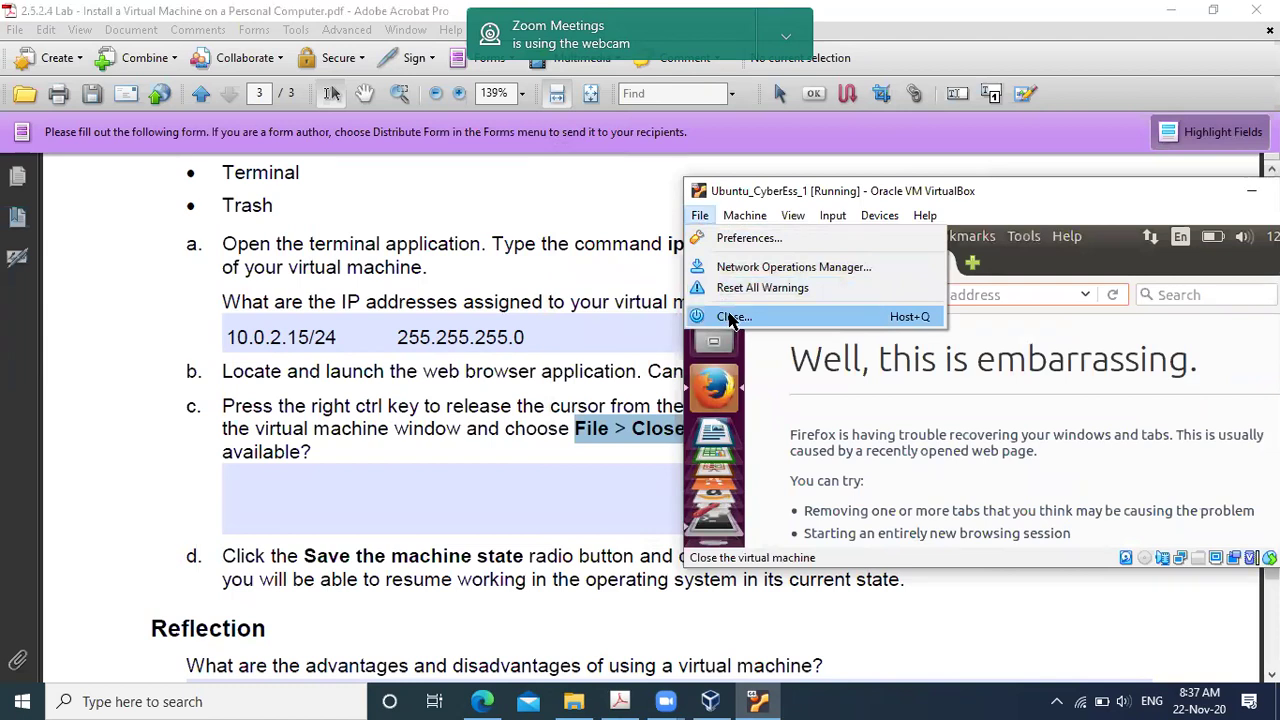
pyautogui.click(731, 317)
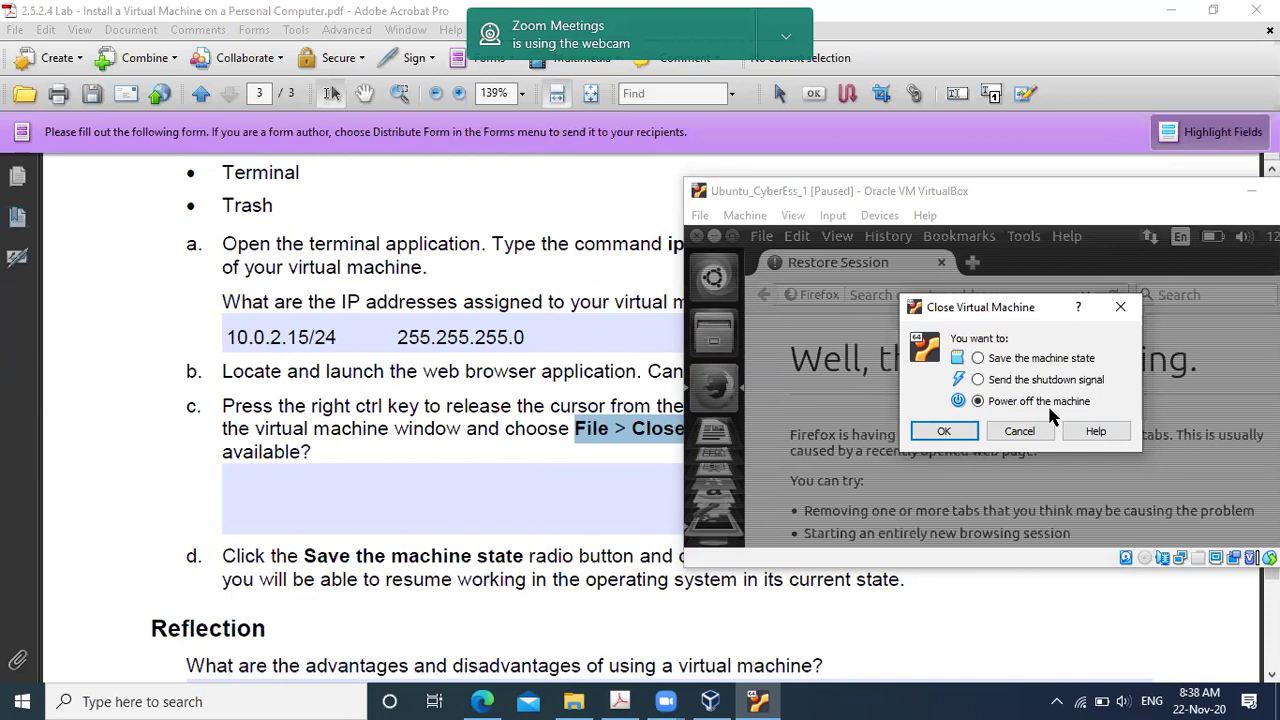
# Place the cursor in the step c answer field, compare the question with the virtual machine's closing options, and read on to step d.
pyautogui.click(75, 473)
pyautogui.click(333, 487)
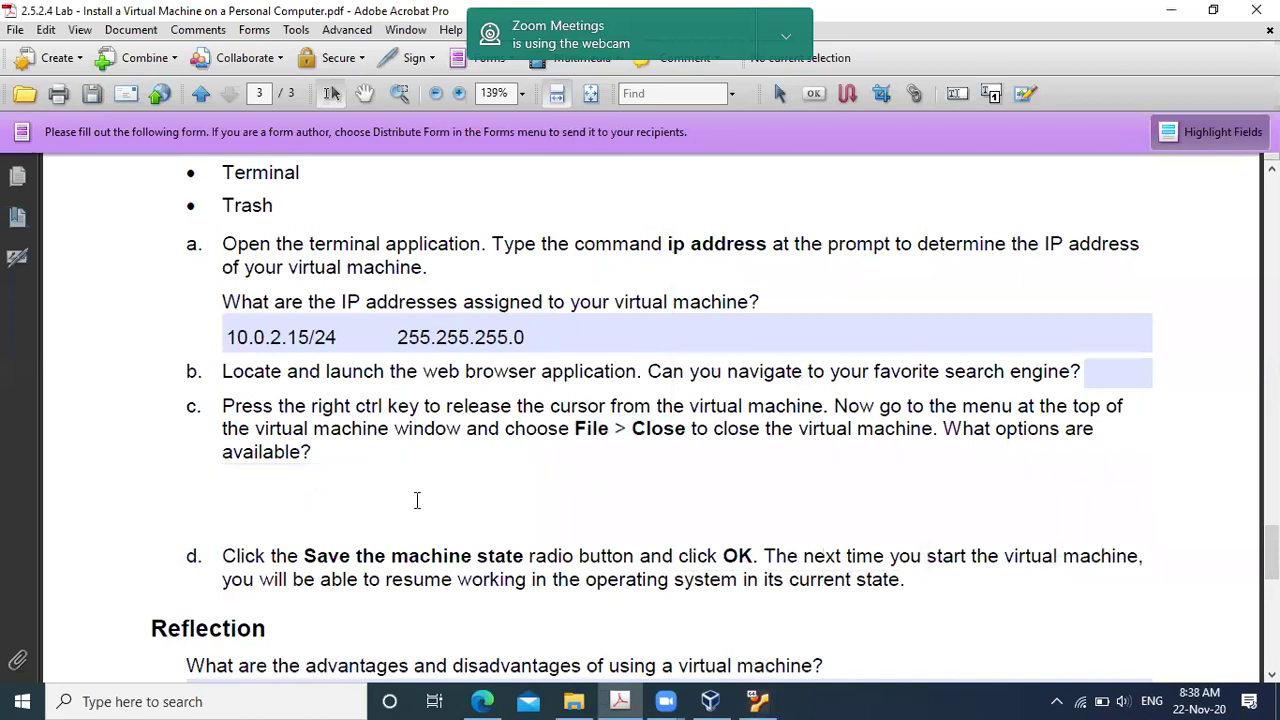
pyautogui.click(757, 701)
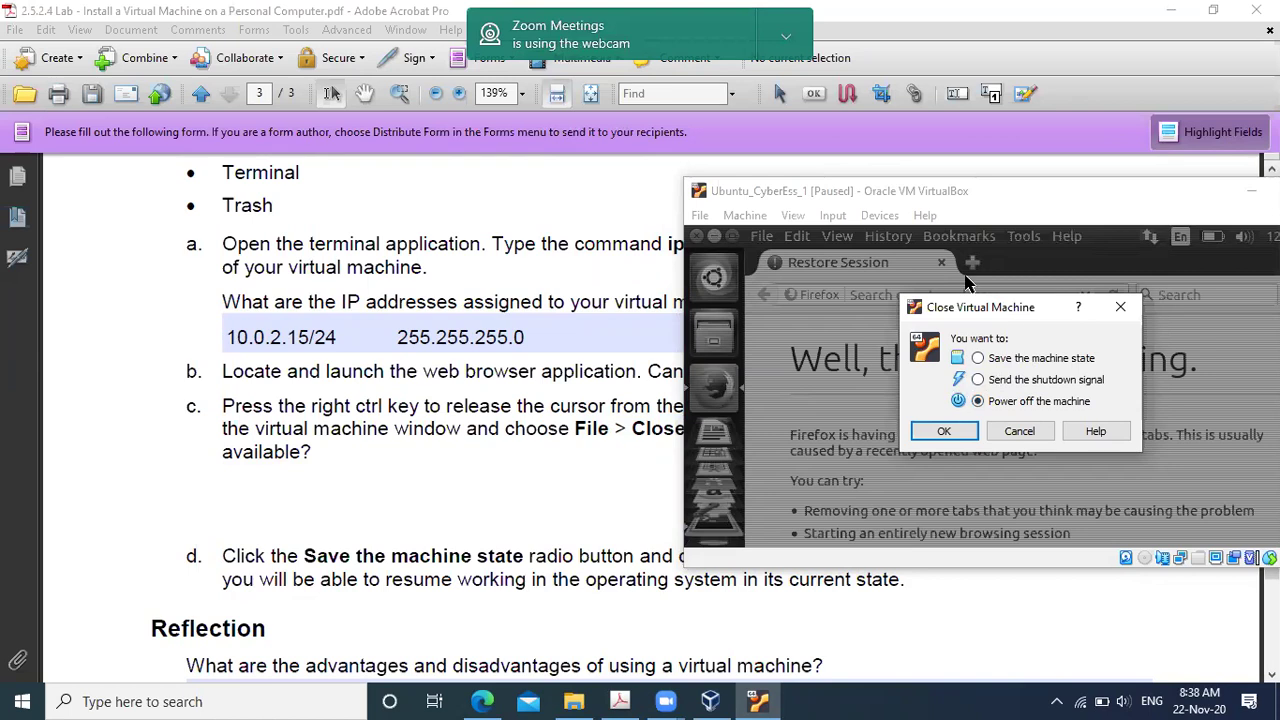
pyautogui.click(300, 500)
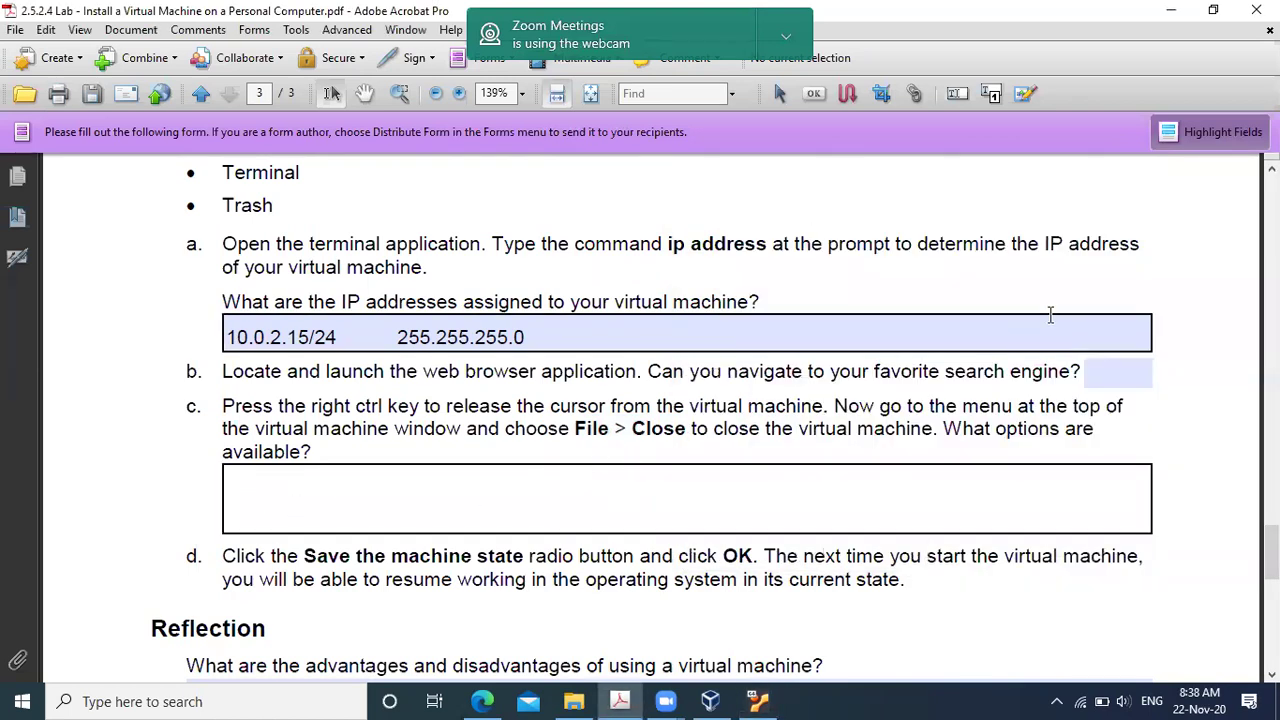
pyautogui.scroll(-4, 600, 450)
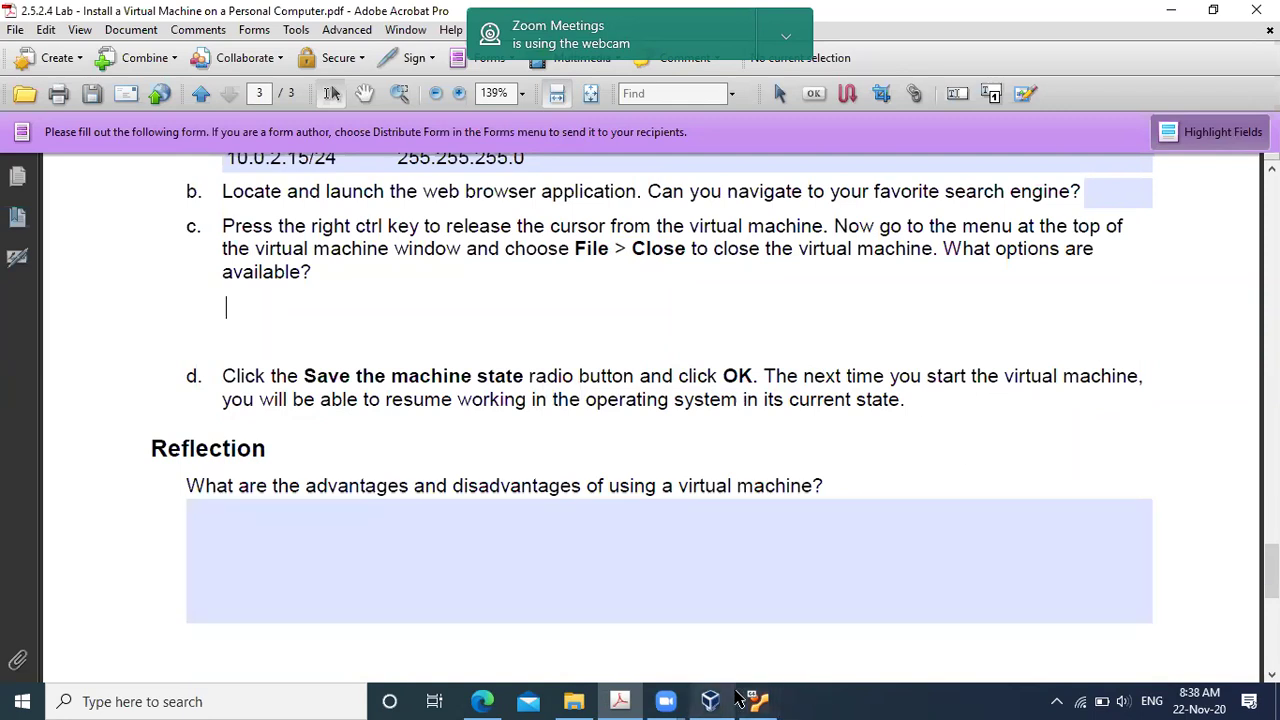
# Choose Save the machine state in the Close Virtual Machine dialog for step d and check the choice against the lab instructions.
pyautogui.click(755, 701)
pyautogui.click(977, 358)
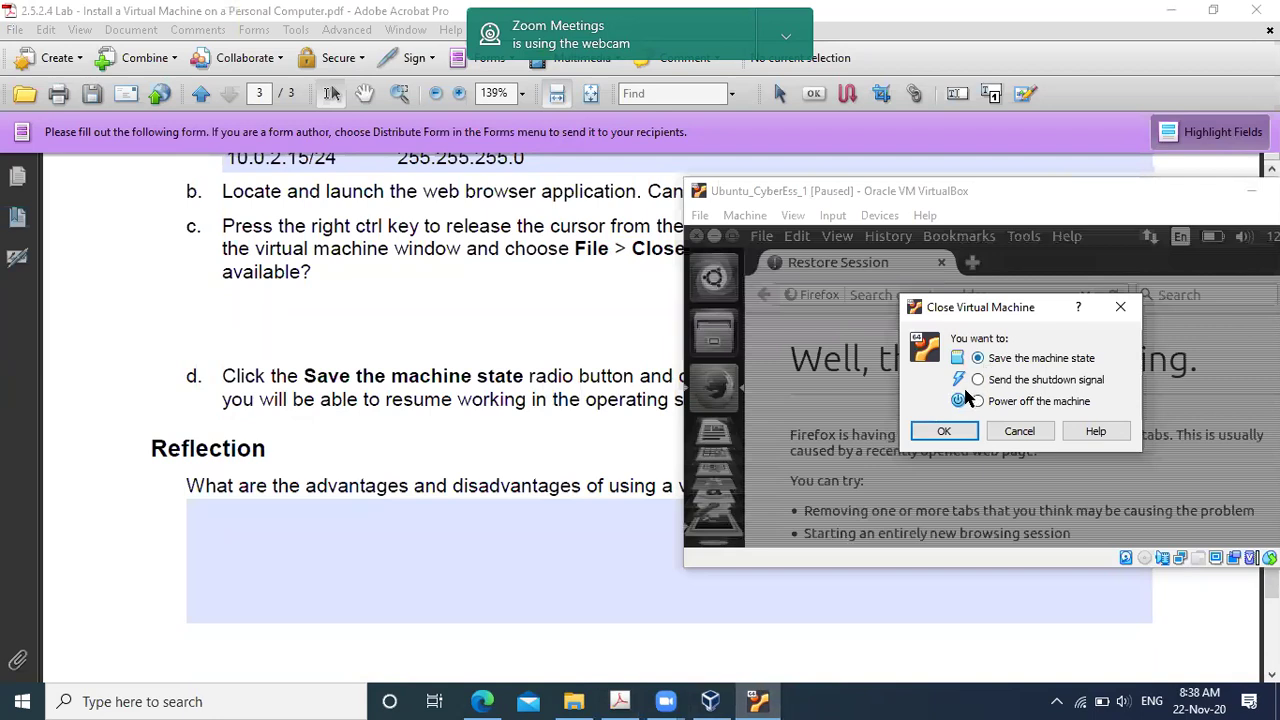
pyautogui.click(155, 430)
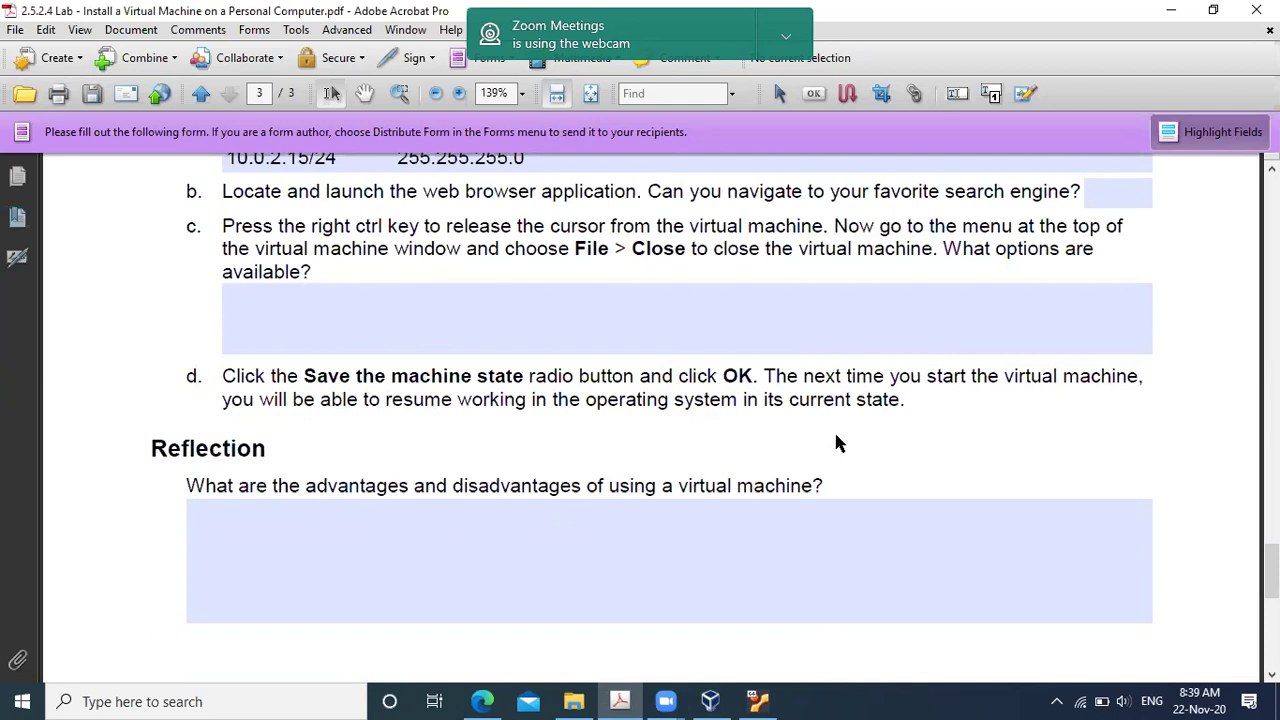
pyautogui.click(760, 700)
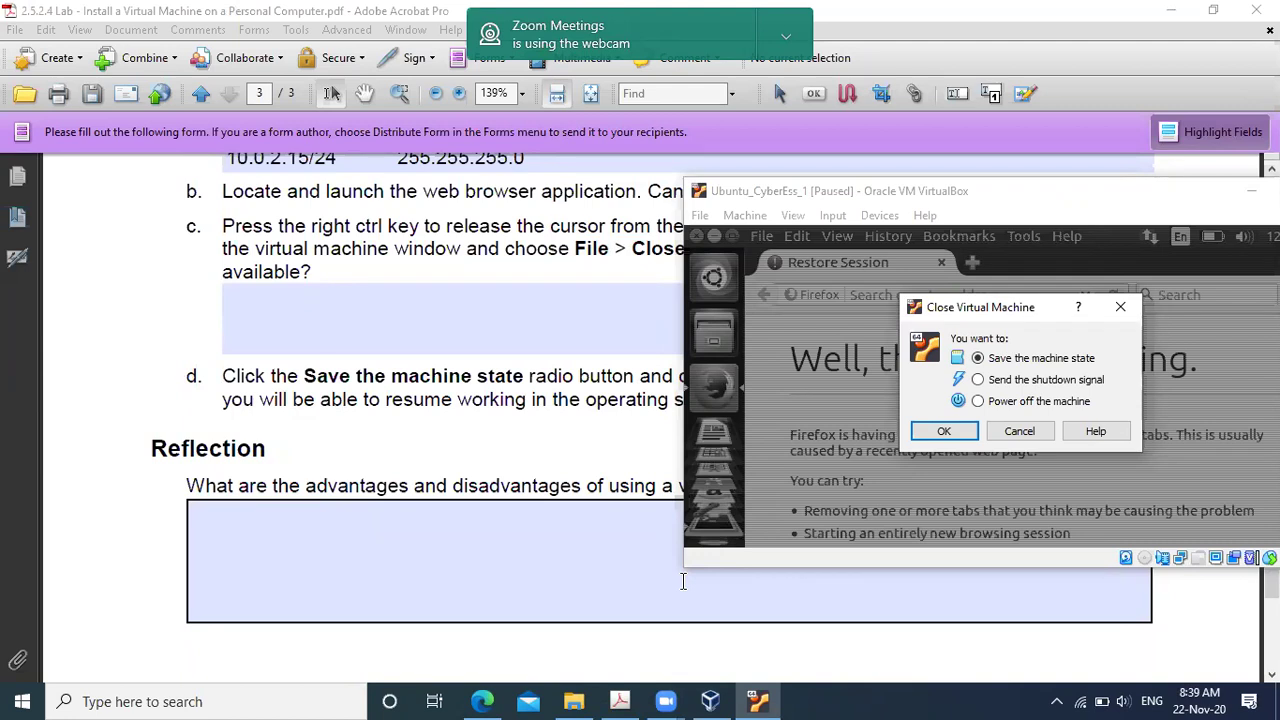
pyautogui.click(95, 547)
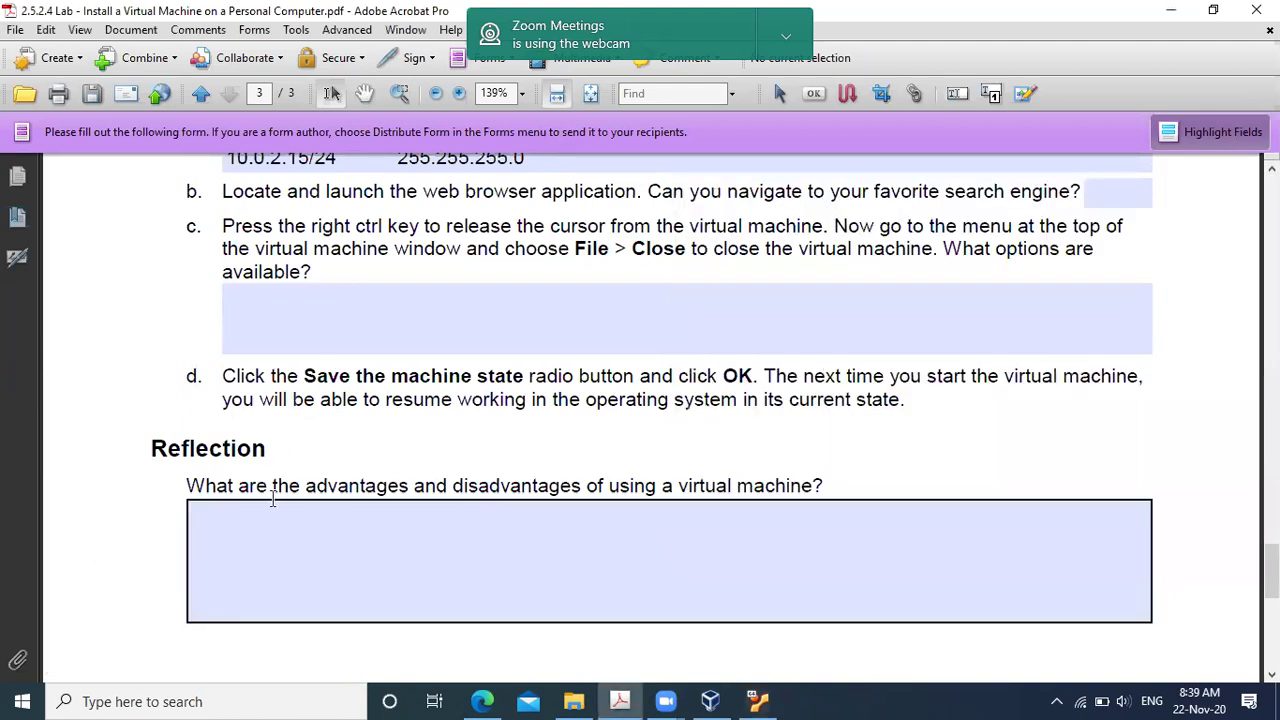
# Examine the Reflection question about advantages and disadvantages of virtual machines and check the rest of the lab document.
pyautogui.scroll(-3, 290, 424)
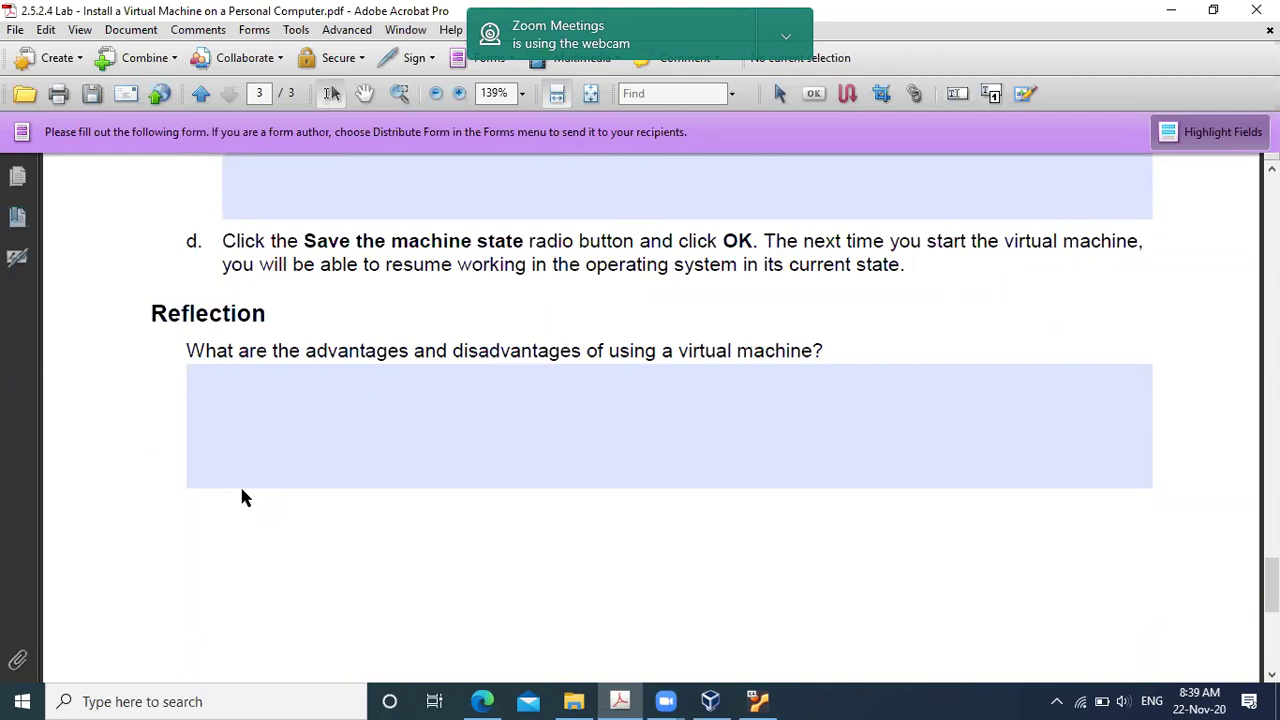
pyautogui.scroll(-5, 357, 566)
pyautogui.scroll(-1, 362, 570)
pyautogui.scroll(6, 362, 570)
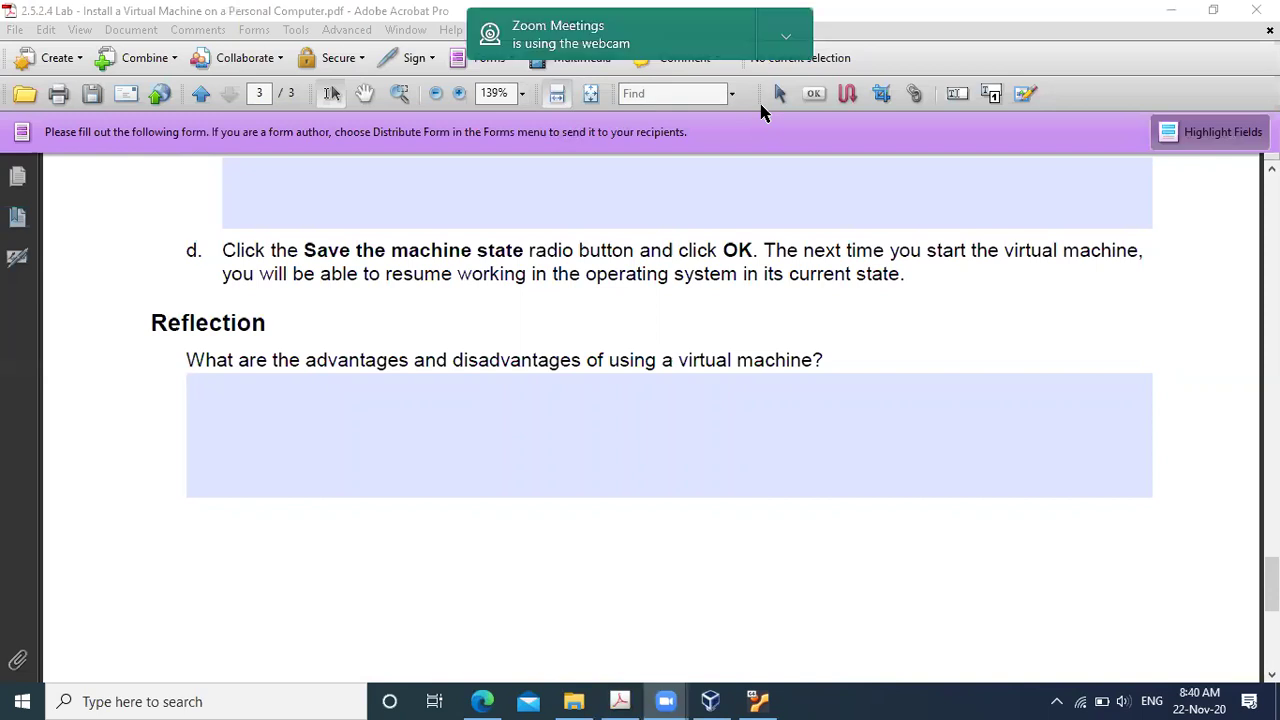
pyautogui.click(865, 219)
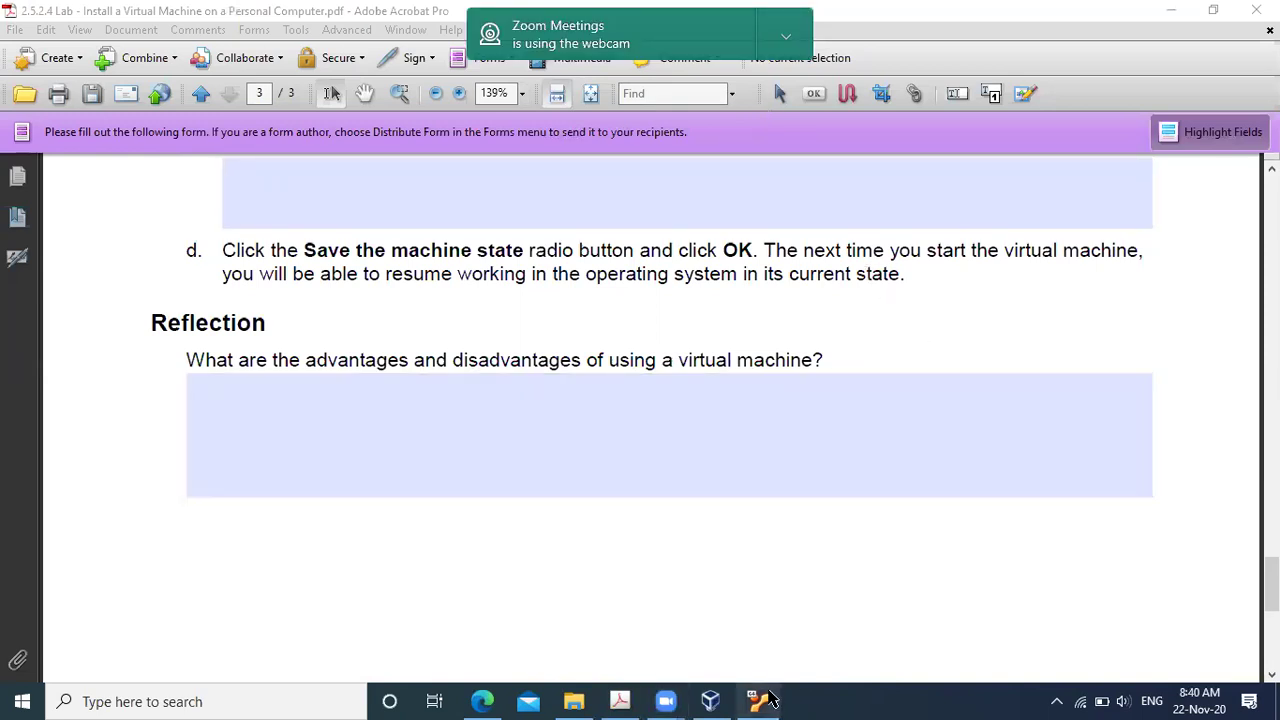